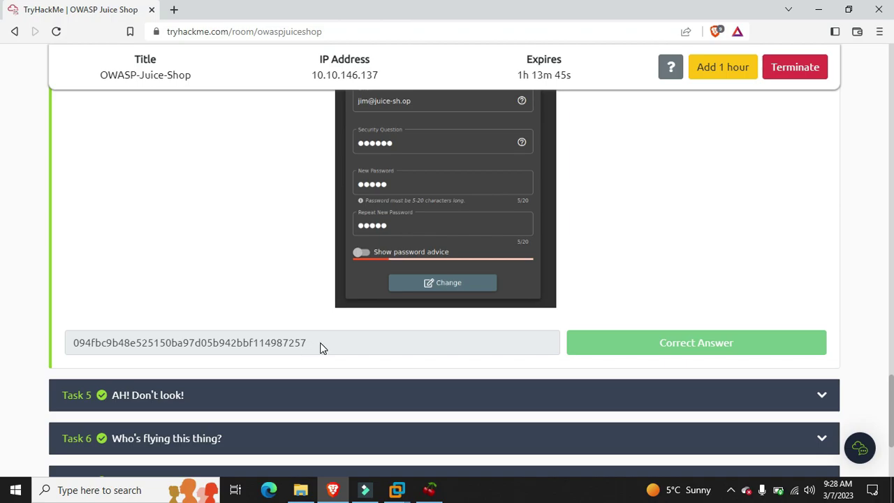
Expand Task 5 "AH! Don't look!" and read its introduction on sensitive data exposure.
{"action": "left_click", "coordinate": [216, 398]}
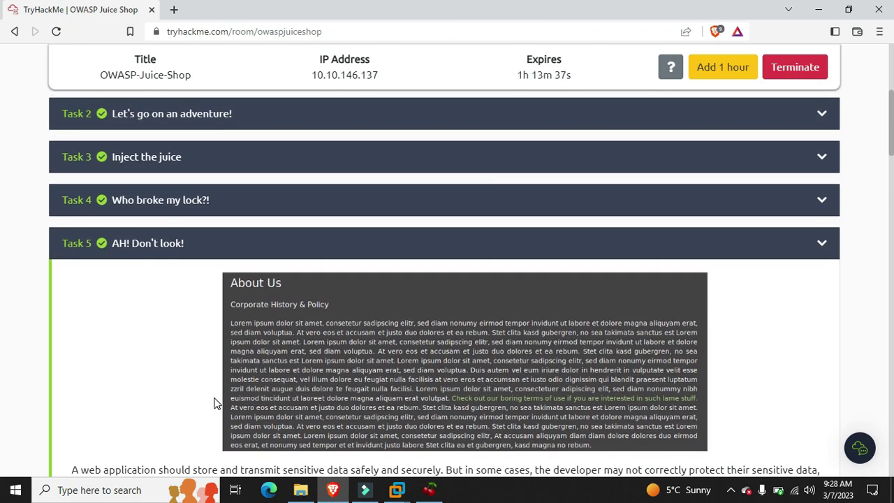
{"action": "scroll", "coordinate": [215, 403], "scroll_direction": "down", "scroll_amount": 2}
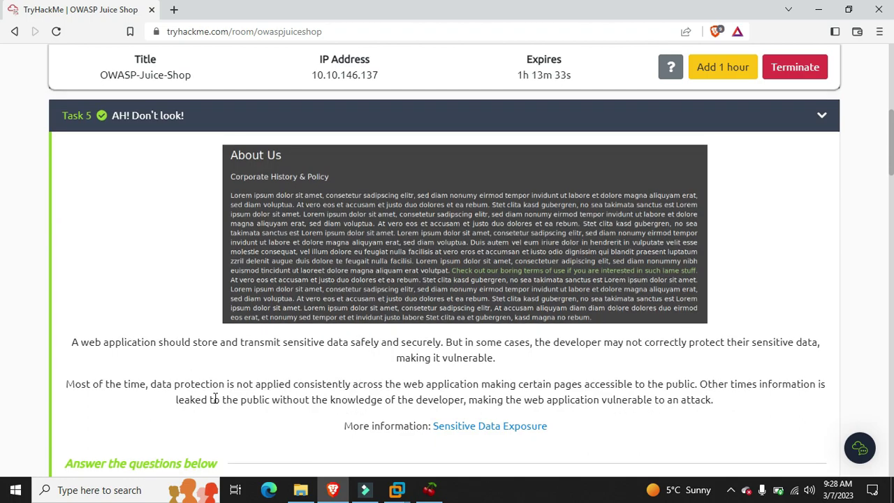
{"action": "scroll", "coordinate": [215, 398], "scroll_direction": "down", "scroll_amount": 2}
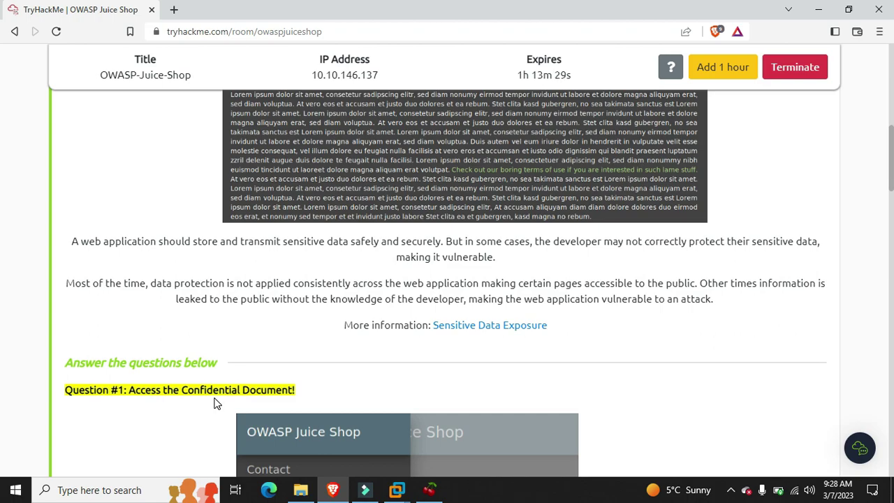
{"action": "scroll", "coordinate": [216, 399], "scroll_direction": "up", "scroll_amount": 2}
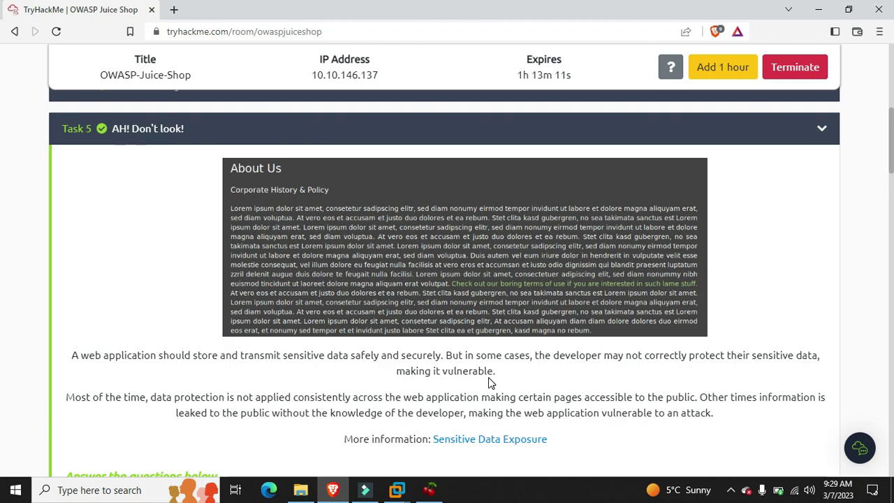
{"action": "scroll", "coordinate": [488, 377], "scroll_direction": "down", "scroll_amount": 3}
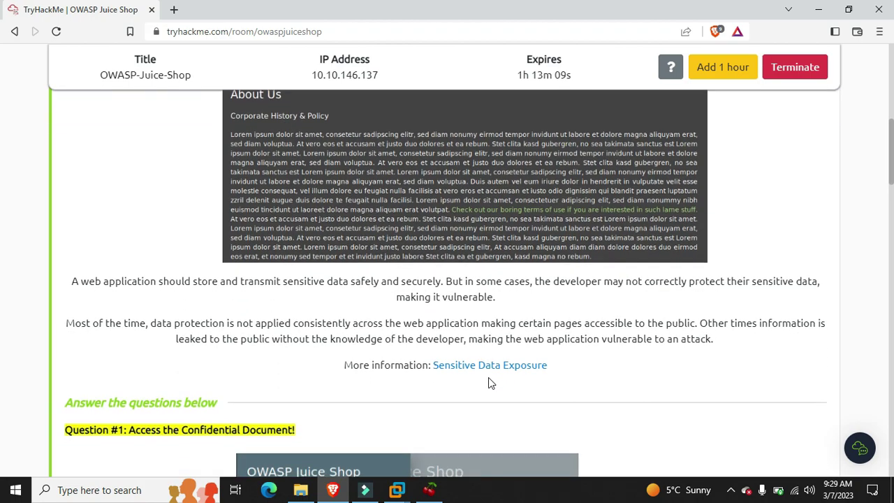
{"action": "scroll", "coordinate": [488, 377], "scroll_direction": "down", "scroll_amount": 1}
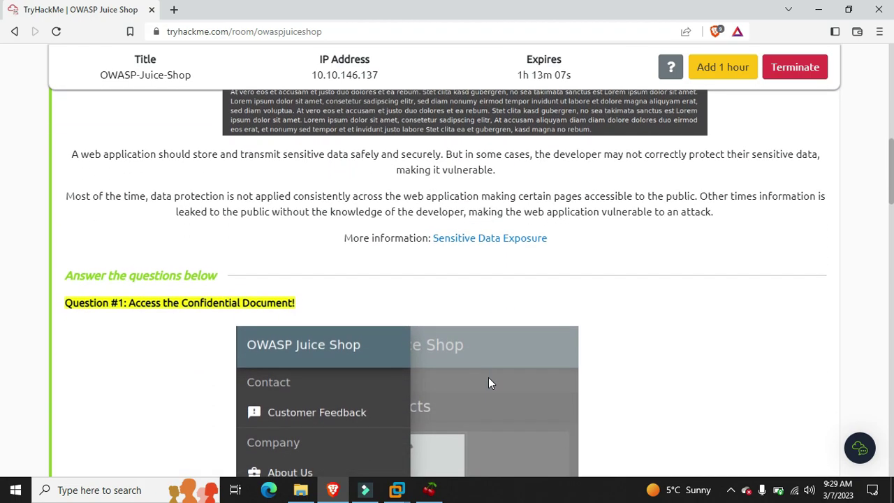
{"action": "scroll", "coordinate": [488, 377], "scroll_direction": "down", "scroll_amount": 1}
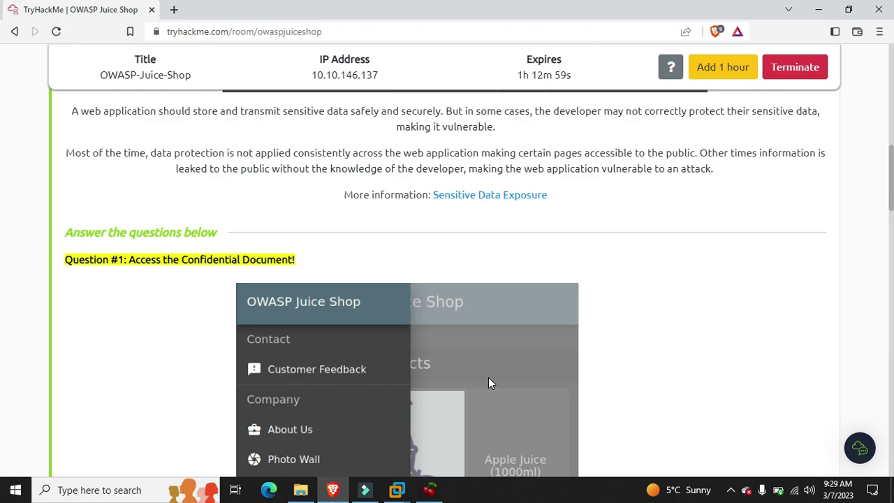
Read the Question #1 instructions for accessing the confidential document through the shop's About Us page and /ftp/ directory.
{"action": "scroll", "coordinate": [488, 377], "scroll_direction": "down", "scroll_amount": 2}
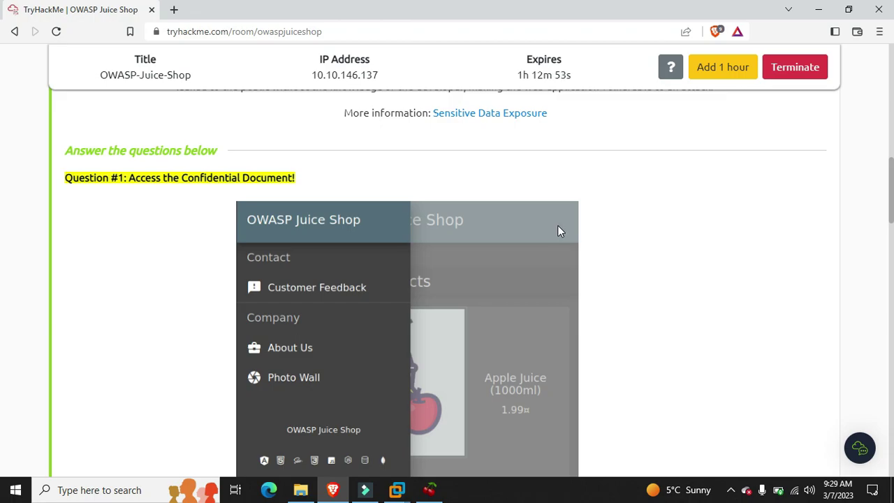
{"action": "scroll", "coordinate": [557, 231], "scroll_direction": "down", "scroll_amount": 1}
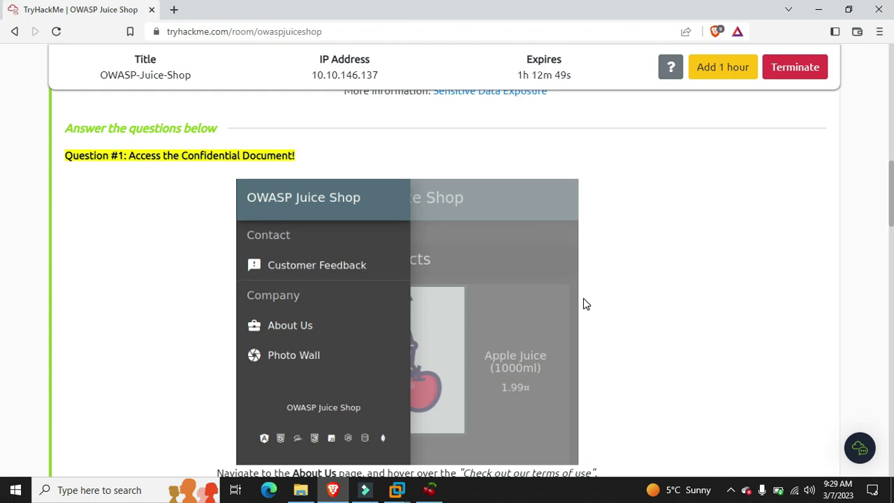
{"action": "scroll", "coordinate": [548, 340], "scroll_direction": "down", "scroll_amount": 3}
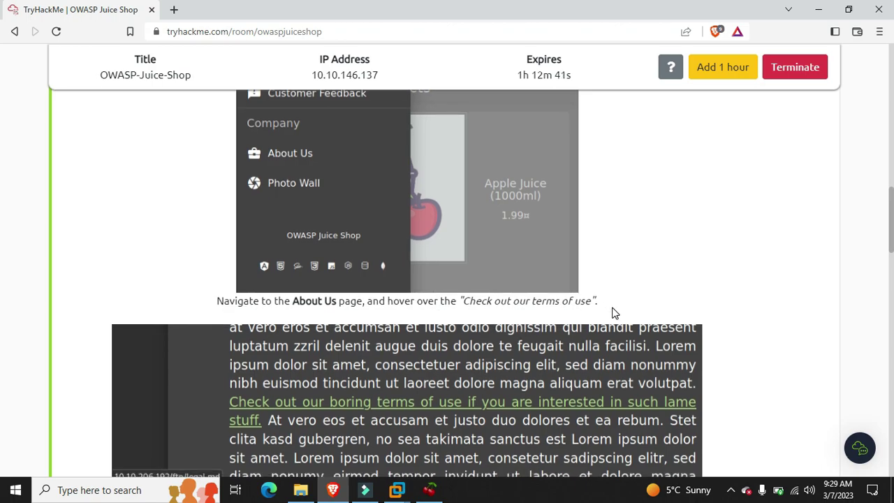
{"action": "scroll", "coordinate": [612, 312], "scroll_direction": "down", "scroll_amount": 1}
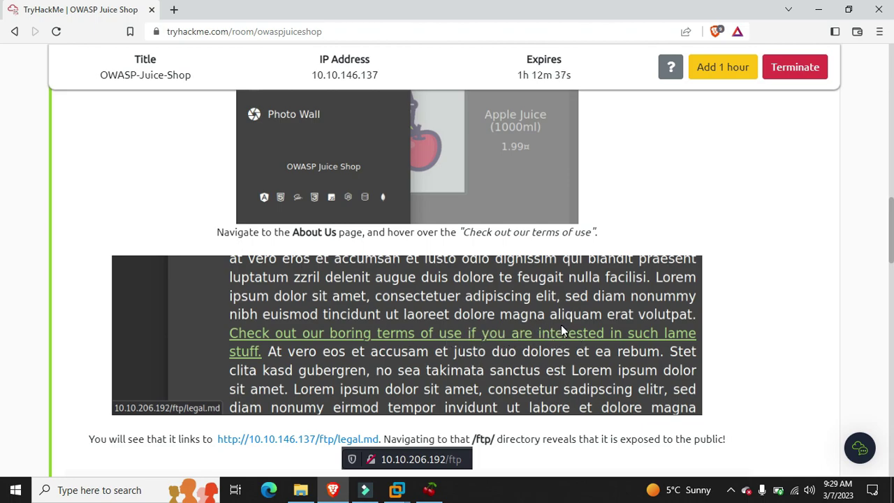
{"action": "scroll", "coordinate": [440, 368], "scroll_direction": "down", "scroll_amount": 1}
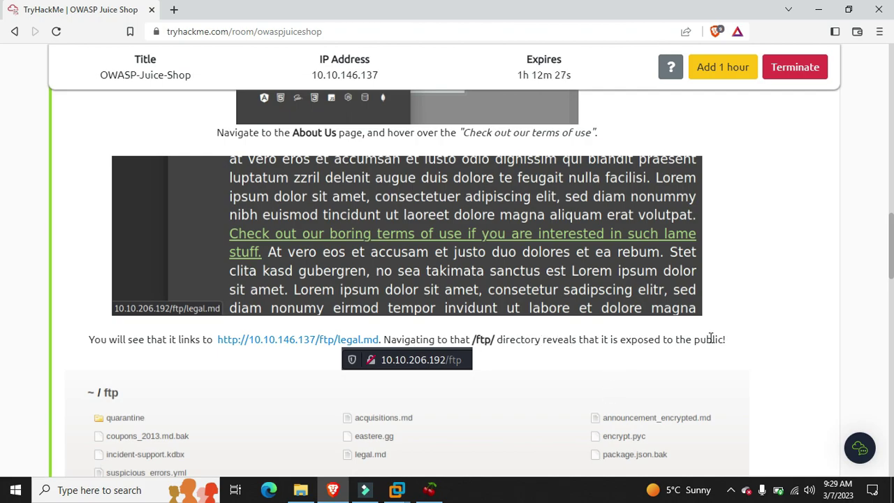
{"action": "scroll", "coordinate": [710, 338], "scroll_direction": "down", "scroll_amount": 3}
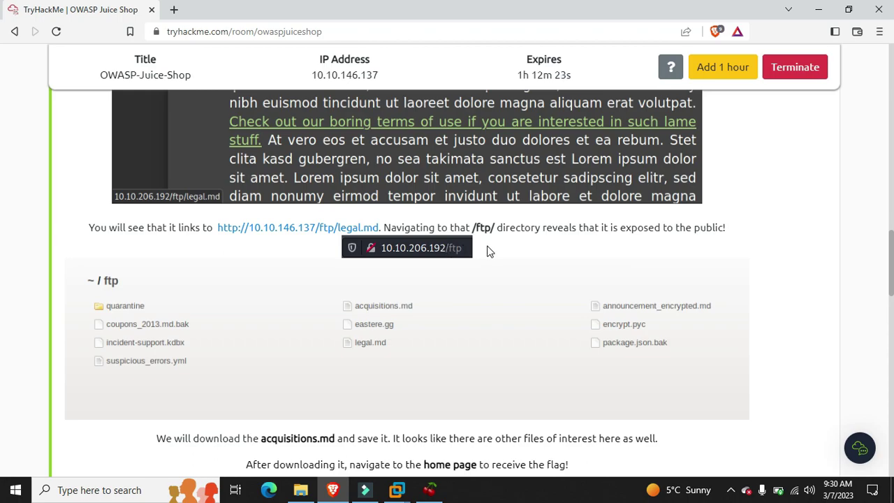
{"action": "scroll", "coordinate": [489, 251], "scroll_direction": "down", "scroll_amount": 2}
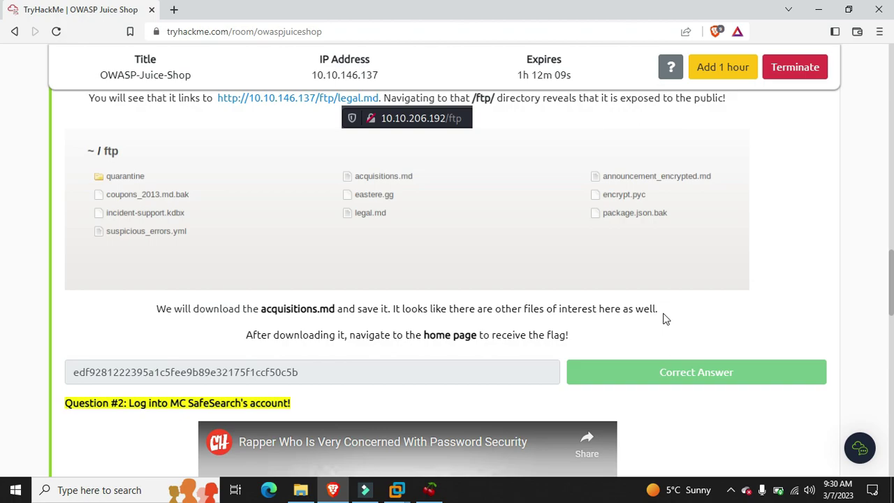
{"action": "scroll", "coordinate": [664, 317], "scroll_direction": "up", "scroll_amount": 2}
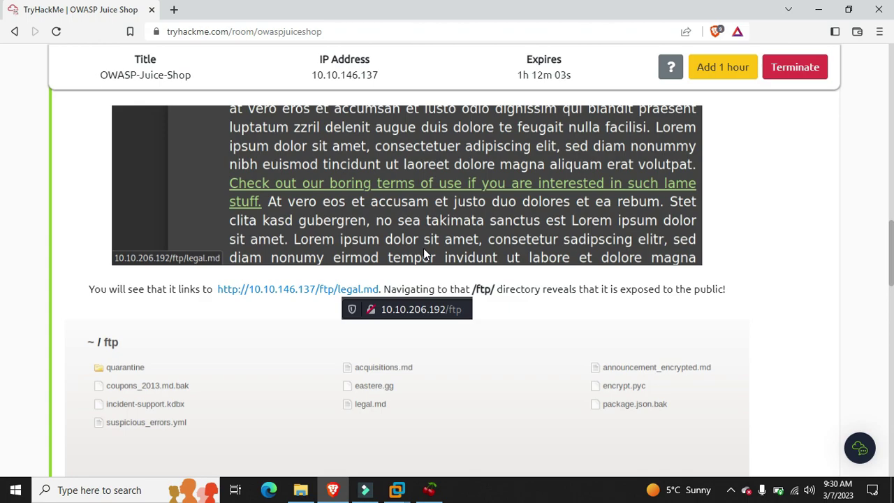
{"action": "scroll", "coordinate": [423, 253], "scroll_direction": "down", "scroll_amount": 2}
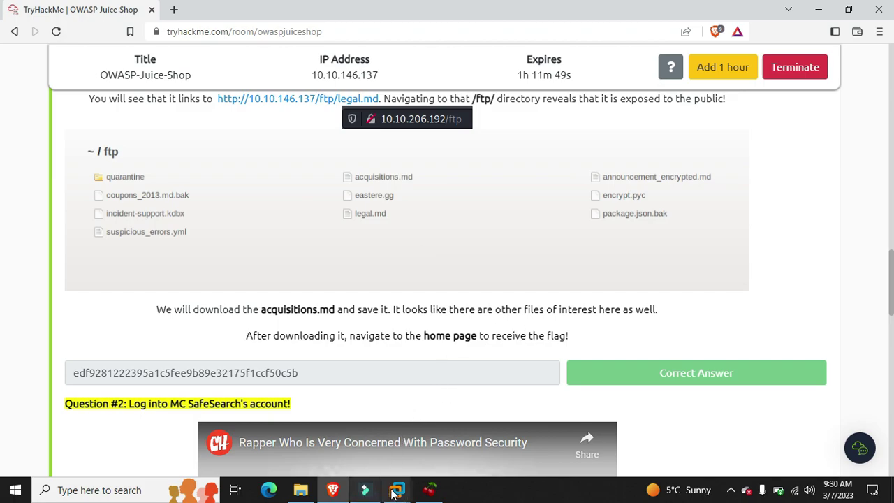
Switch to the Parrotmachine virtual machine in VMware Workstation and open the Juice Shop's About Us page.
{"action": "mouse_move", "coordinate": [393, 492]}
{"action": "mouse_move", "coordinate": [465, 403]}
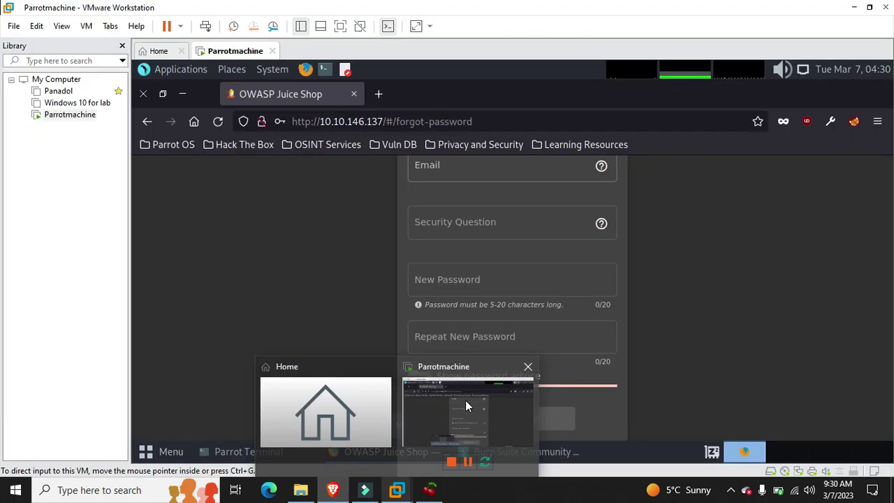
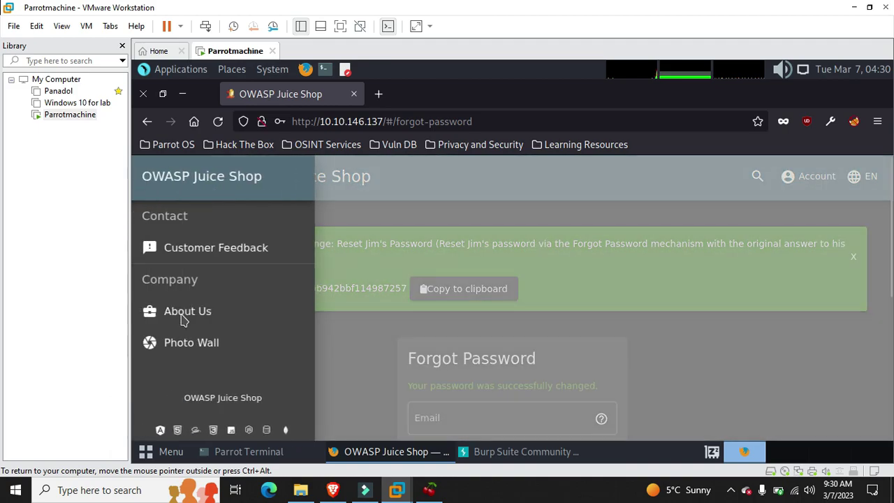
{"action": "left_click", "coordinate": [184, 315]}
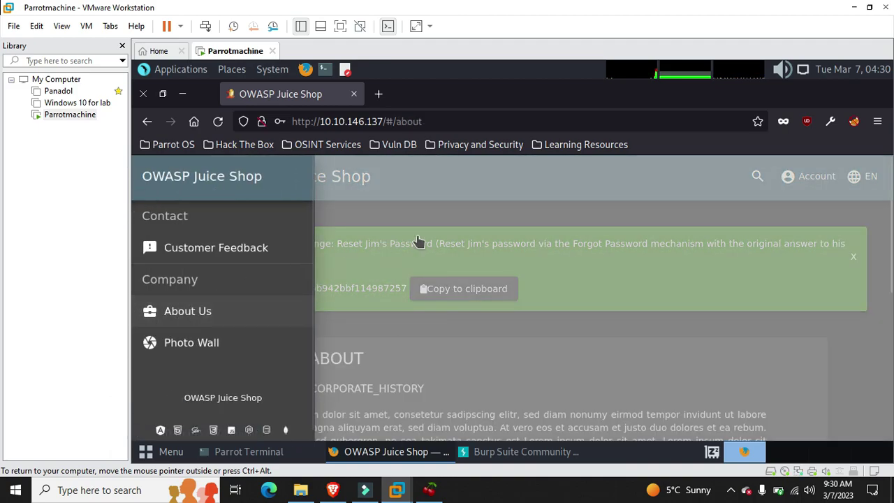
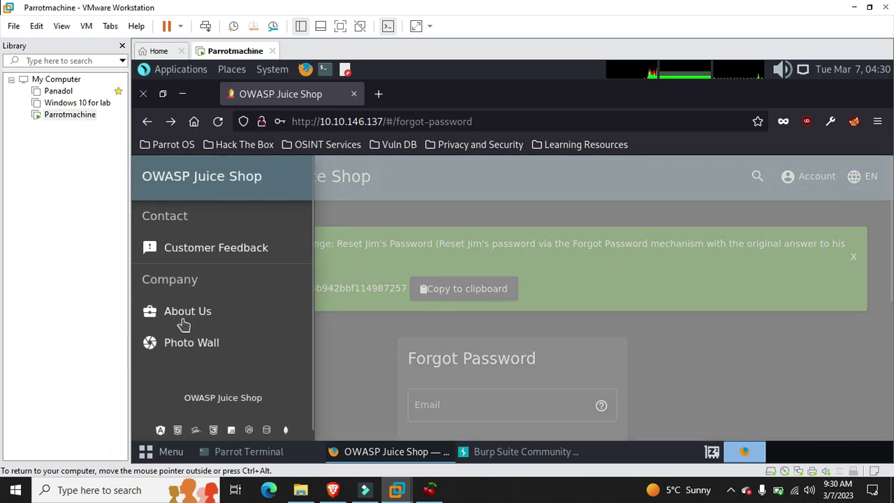
{"action": "left_click", "coordinate": [171, 314]}
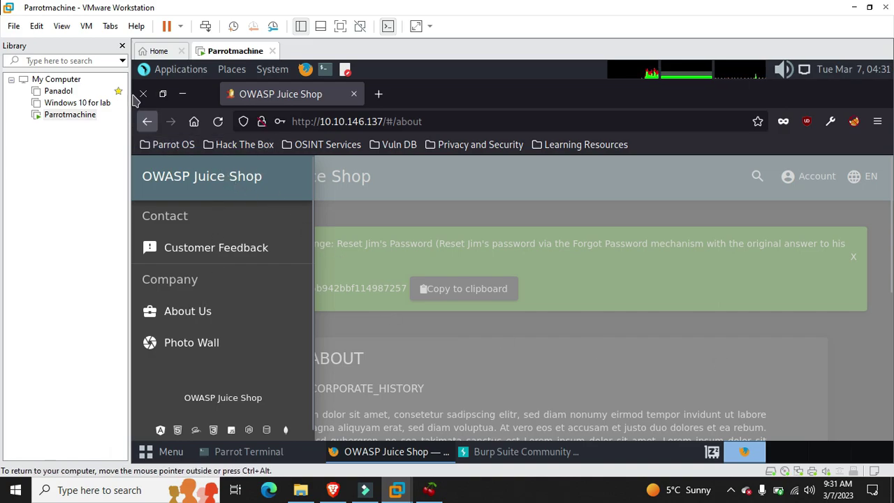
{"action": "left_click", "coordinate": [187, 308]}
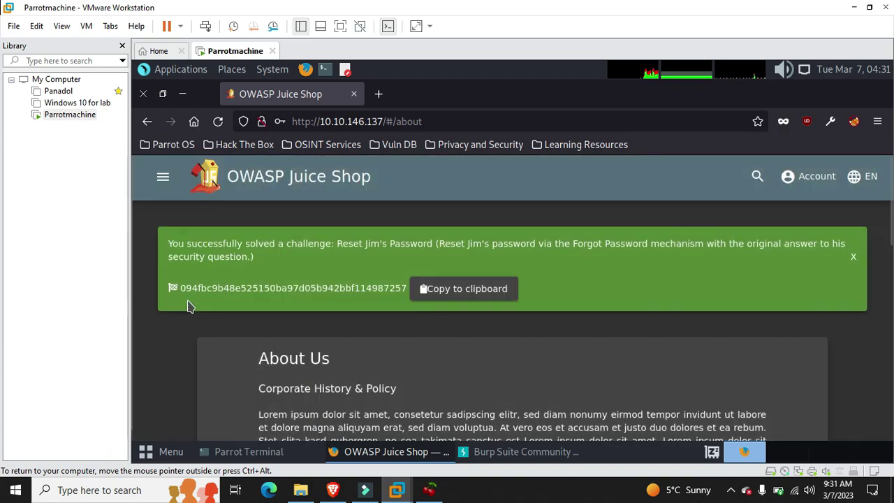
Download legal.md from the terms of use link in the About Us text and save it to the Downloads folder.
{"action": "scroll", "coordinate": [319, 419], "scroll_direction": "down", "scroll_amount": 10}
{"action": "scroll", "coordinate": [319, 370], "scroll_direction": "up", "scroll_amount": 4}
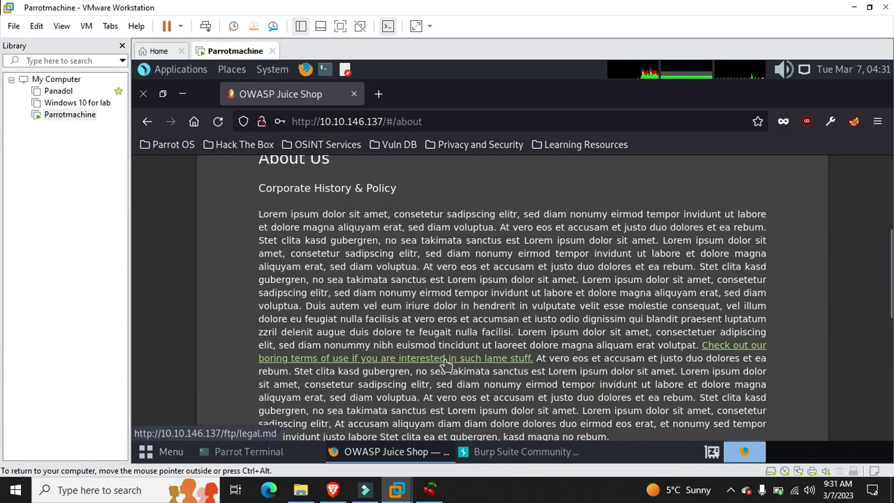
{"action": "left_click", "coordinate": [445, 359]}
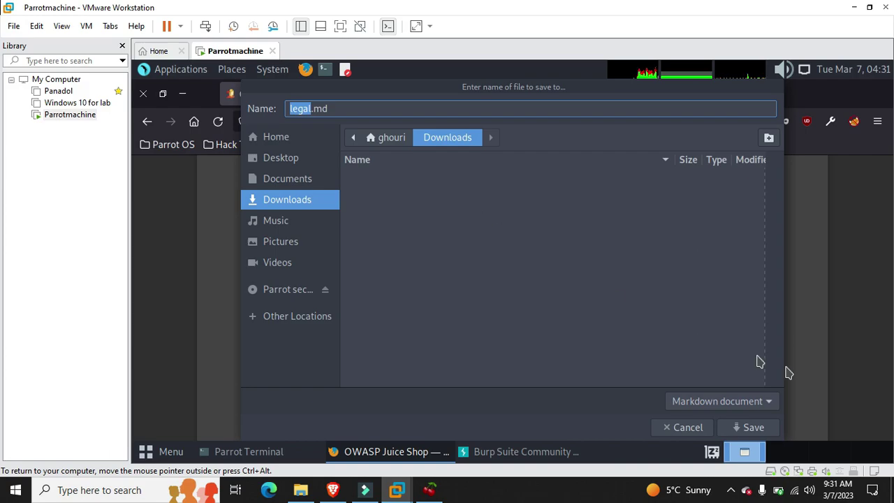
{"action": "left_click", "coordinate": [747, 429]}
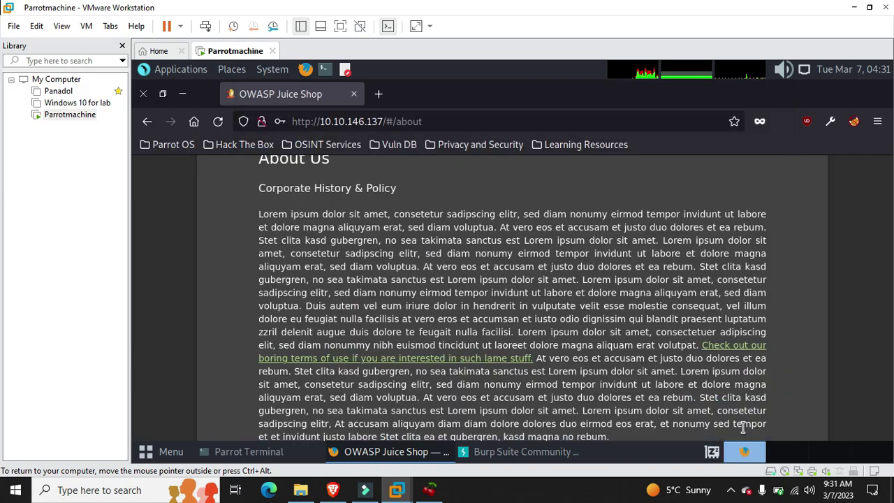
{"action": "scroll", "coordinate": [508, 335], "scroll_direction": "down", "scroll_amount": 3}
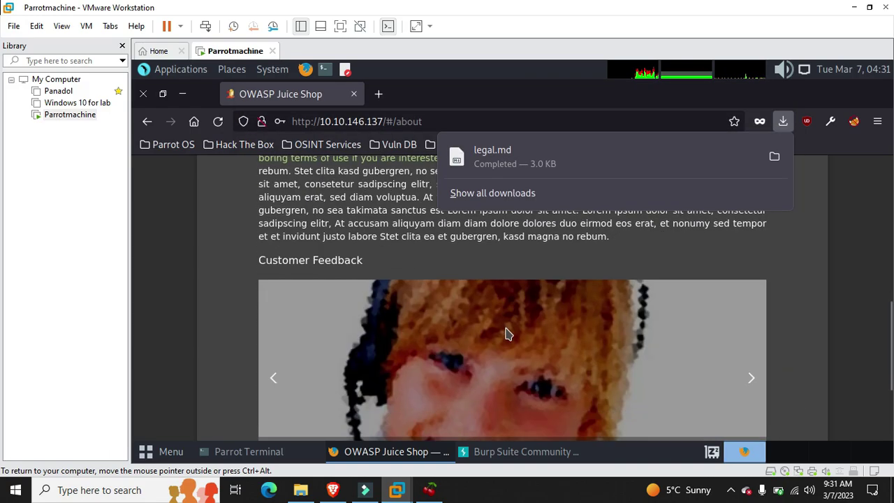
{"action": "scroll", "coordinate": [279, 377], "scroll_direction": "down", "scroll_amount": 3}
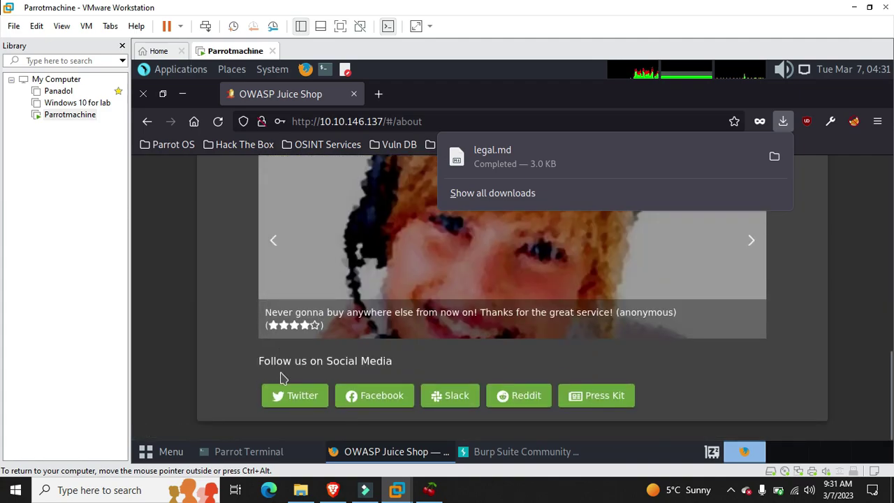
{"action": "left_click", "coordinate": [434, 121]}
{"action": "left_click", "coordinate": [434, 121]}
{"action": "left_click", "coordinate": [434, 121]}
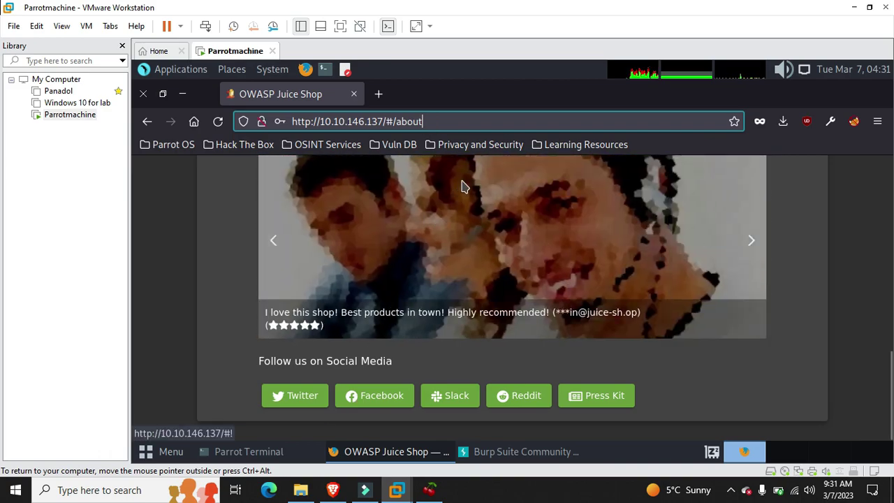
{"action": "key", "text": "BackSpace"}
{"action": "key", "text": "BackSpace"}
{"action": "key", "text": "BackSpace"}
{"action": "key", "text": "BackSpace"}
{"action": "key", "text": "BackSpace"}
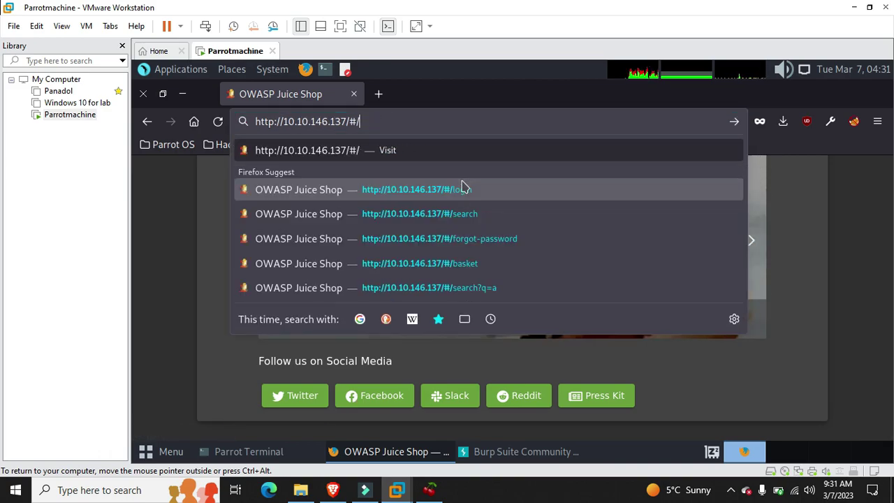
{"action": "type", "text": "ftp"}
{"action": "key", "text": "Return"}
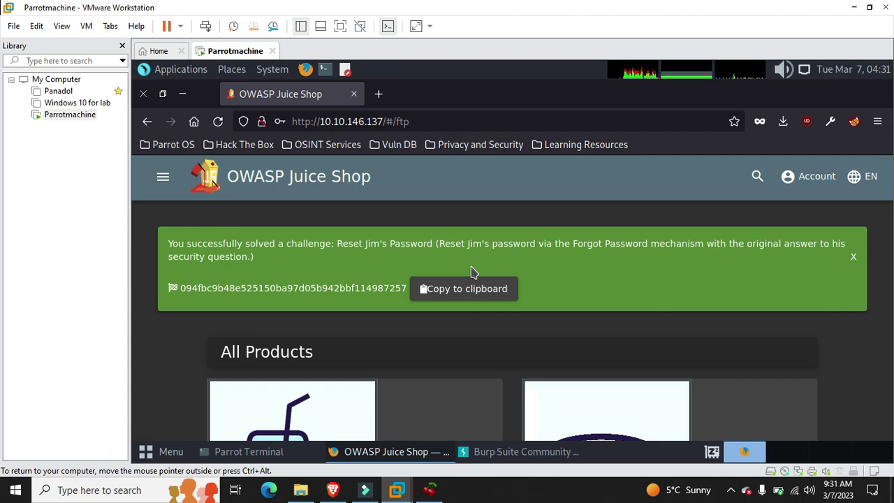
{"action": "scroll", "coordinate": [473, 271], "scroll_direction": "down", "scroll_amount": 10}
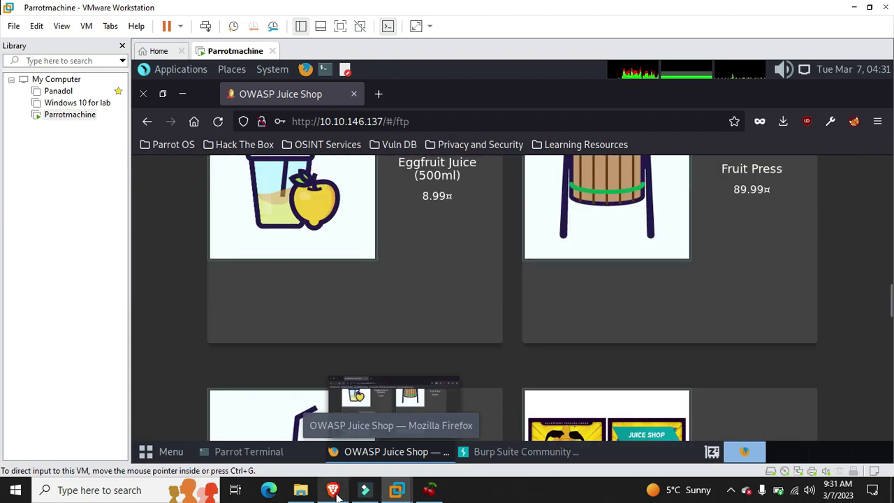
Check the legal.md link in the TryHackMe instructions in Brave and return to the virtual machine.
{"action": "left_click", "coordinate": [334, 491]}
{"action": "scroll", "coordinate": [338, 347], "scroll_direction": "up", "scroll_amount": 2}
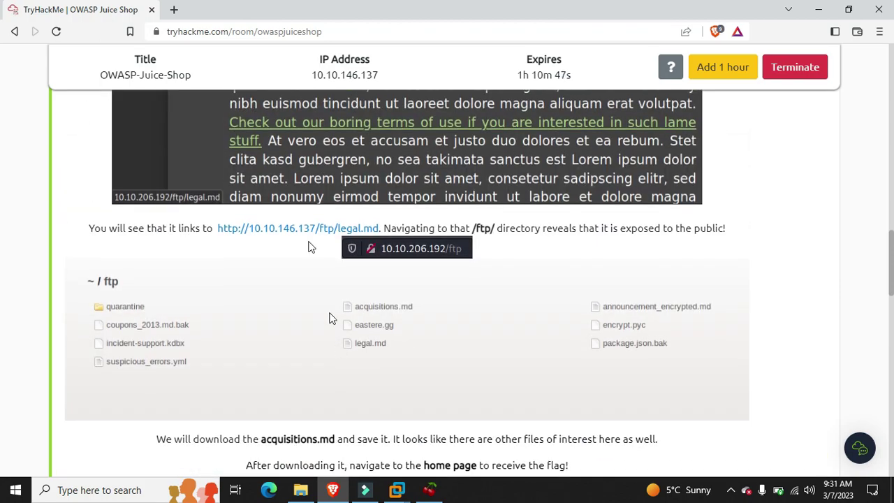
{"action": "left_click", "coordinate": [332, 491]}
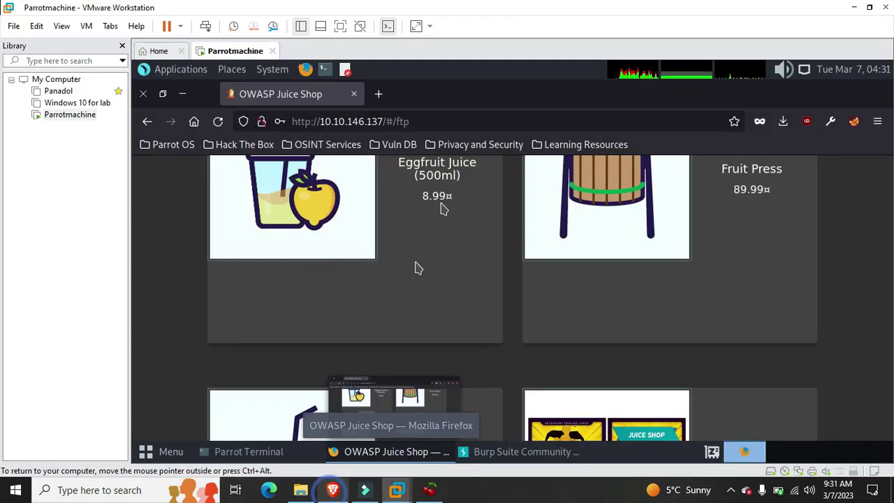
{"action": "left_click", "coordinate": [435, 121]}
{"action": "left_click", "coordinate": [435, 122]}
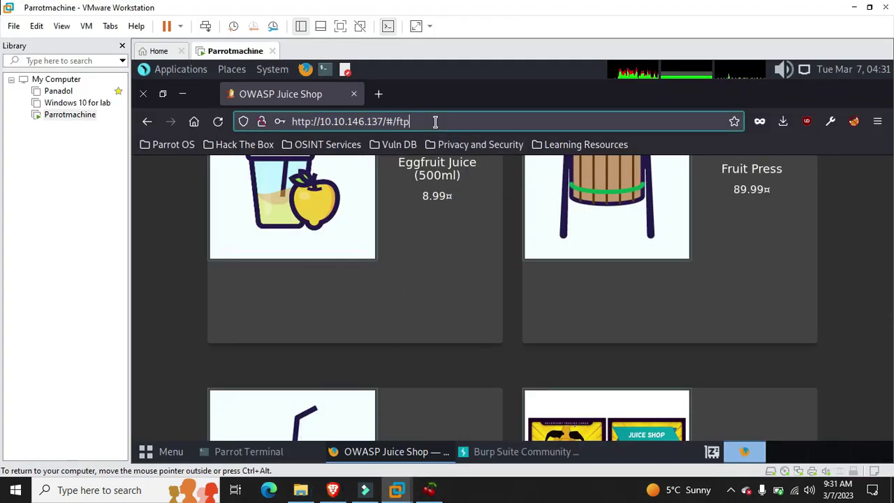
{"action": "type", "text": "/legal.md"}
{"action": "key", "text": "Return"}
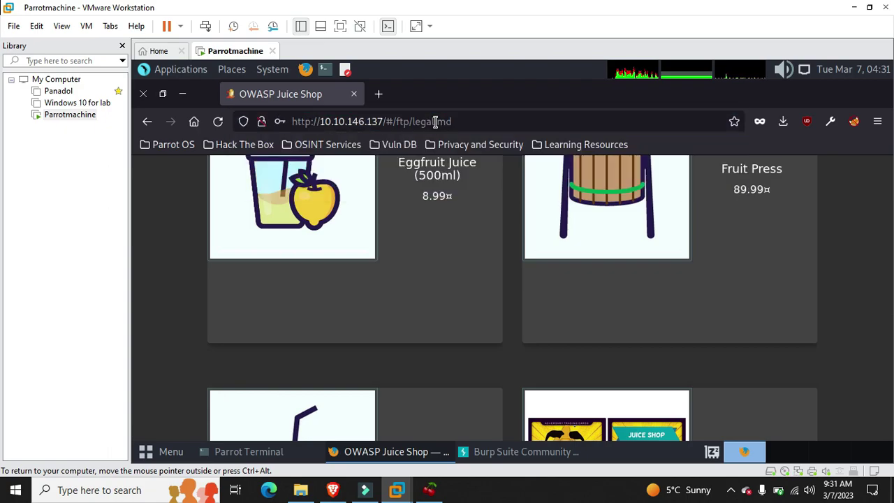
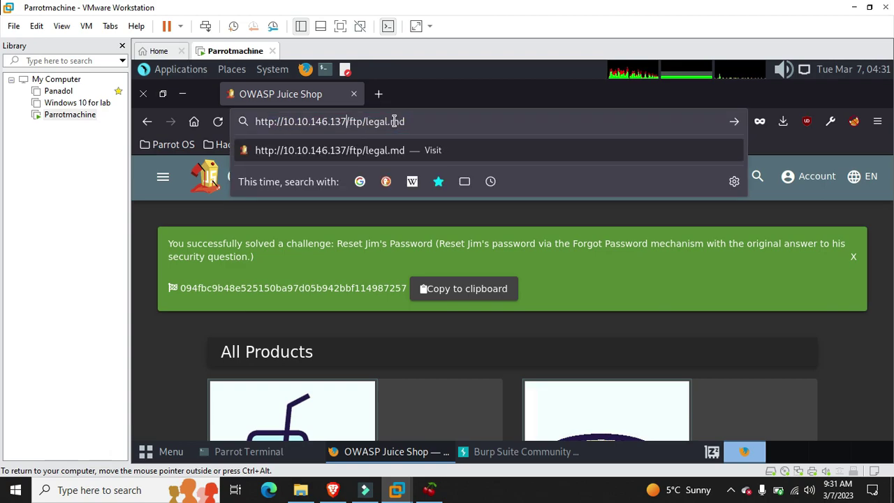
{"action": "key", "text": "Return"}
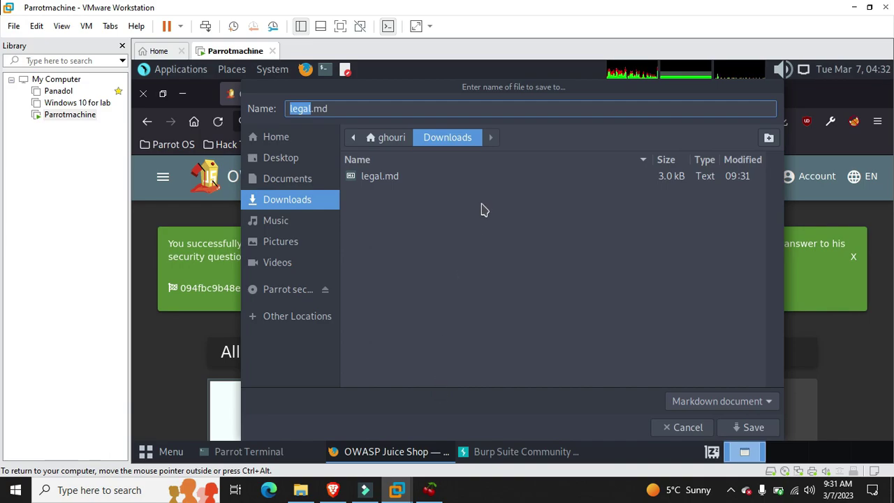
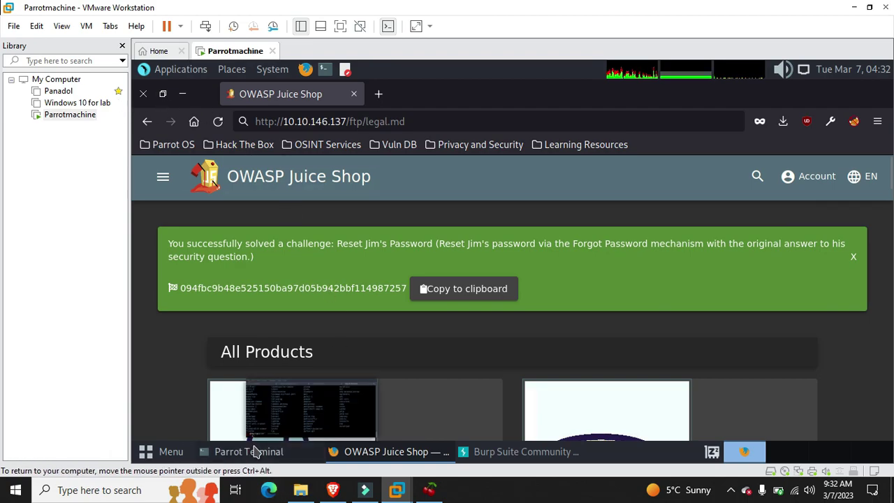
Switch to the Parrot Terminal and change from /usr/share up to the root directory and into /home.
{"action": "left_click", "coordinate": [251, 453]}
{"action": "type", "text": "cd .."}
{"action": "key", "text": "Return"}
{"action": "type", "text": "cd .."}
{"action": "key", "text": "Return"}
{"action": "type", "text": "cd "}
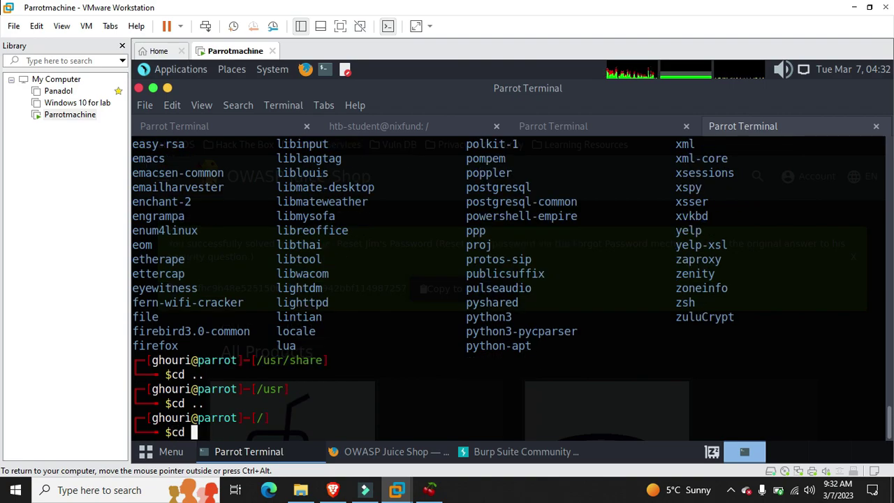
{"action": "type", "text": "D"}
{"action": "key", "text": "BackSpace"}
{"action": "type", "text": "home/"}
{"action": "key", "text": "Return"}
List the contents of /home and change into the user's home folder.
{"action": "type", "text": "c"}
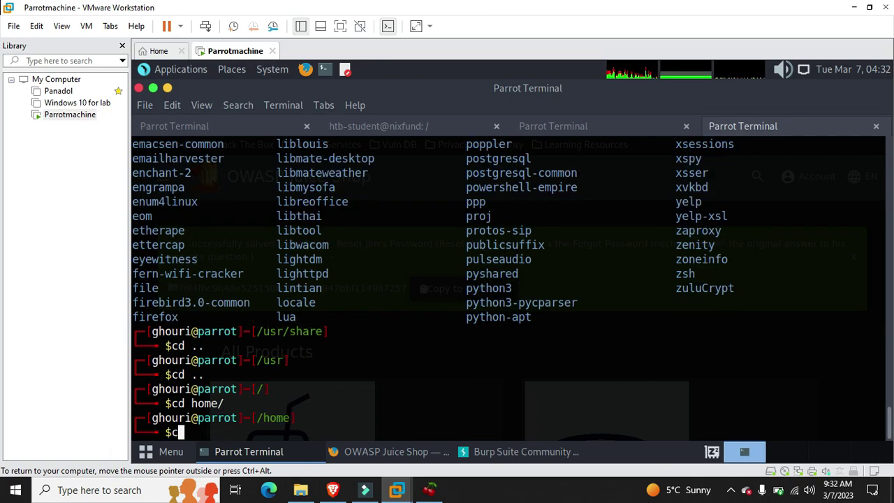
{"action": "type", "text": "d De"}
{"action": "key", "text": "Return"}
{"action": "type", "text": "ls"}
{"action": "key", "text": "Return"}
{"action": "type", "text": "cd ghouri/"}
{"action": "key", "text": "Return"}
{"action": "type", "text": "cd de"}
{"action": "key", "text": "Return"}
{"action": "type", "text": "cd Desktop/"}
{"action": "key", "text": "Return"}
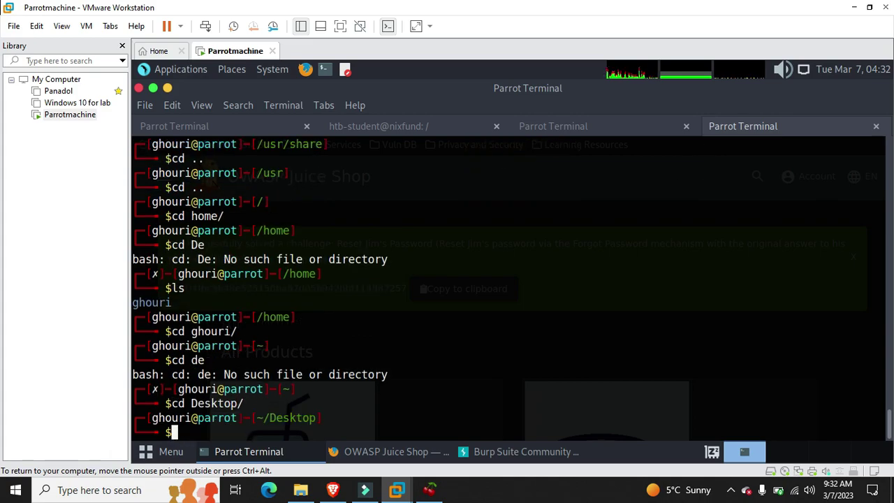
{"action": "type", "text": "cd .."}
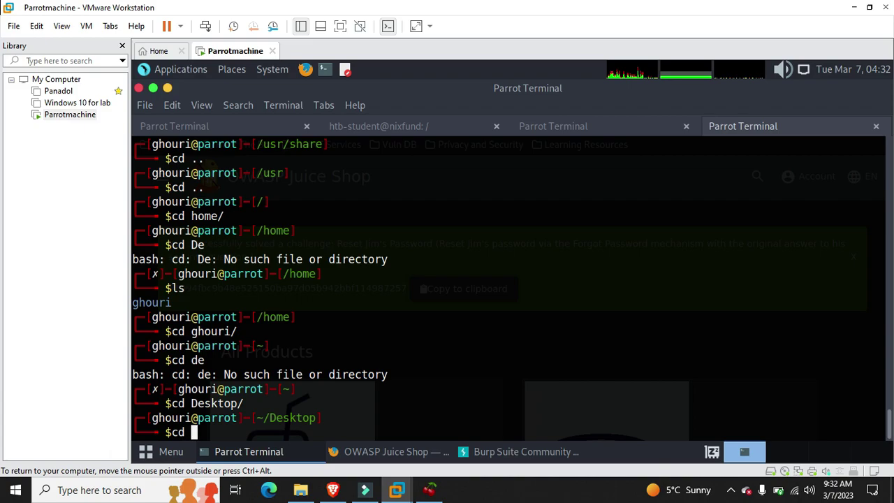
{"action": "key", "text": "Return"}
Change into the Downloads directory and list its files.
{"action": "type", "text": "cd Dow"}
{"action": "key", "text": "Tab"}
{"action": "key", "text": "Return"}
{"action": "type", "text": "ls"}
{"action": "key", "text": "Return"}
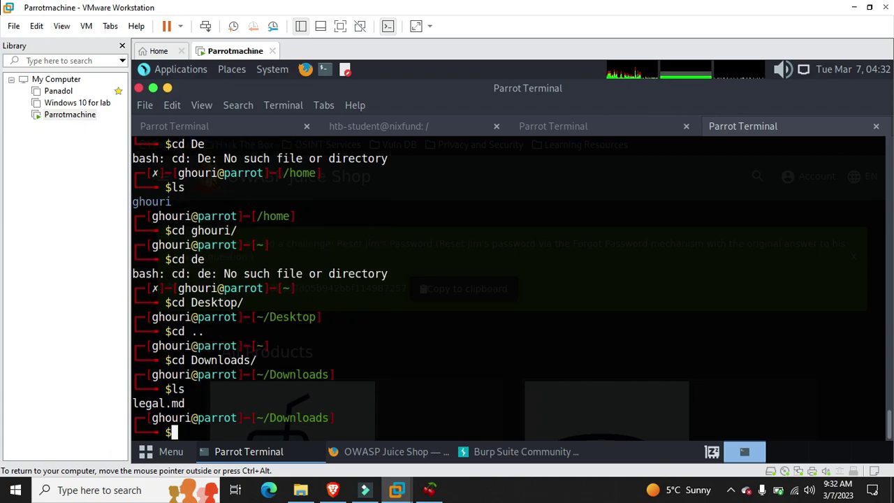
Print legal.md in the terminal with cat and read through its text.
{"action": "type", "text": "cat le"}
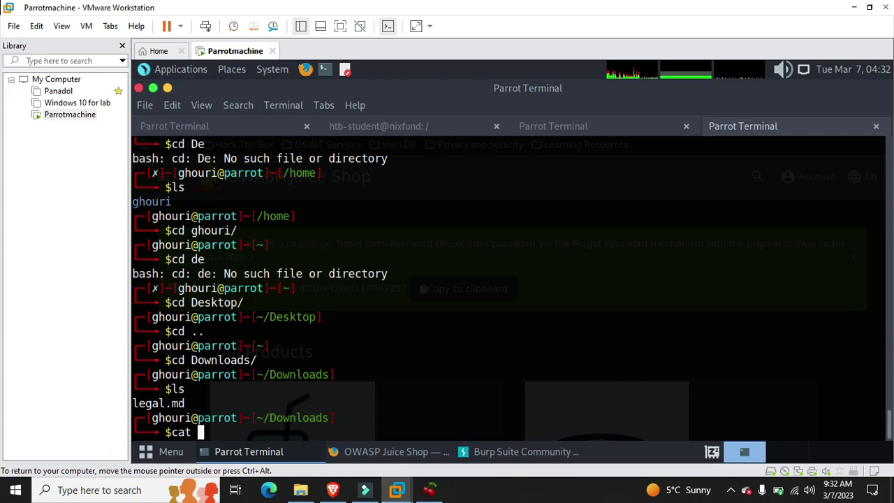
{"action": "key", "text": "Tab"}
{"action": "key", "text": "Return"}
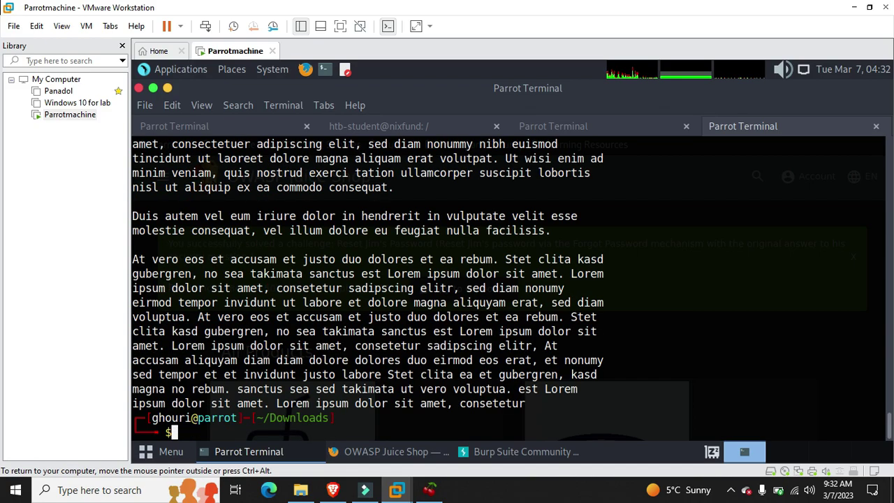
{"action": "scroll", "coordinate": [249, 302], "scroll_direction": "up", "scroll_amount": 20}
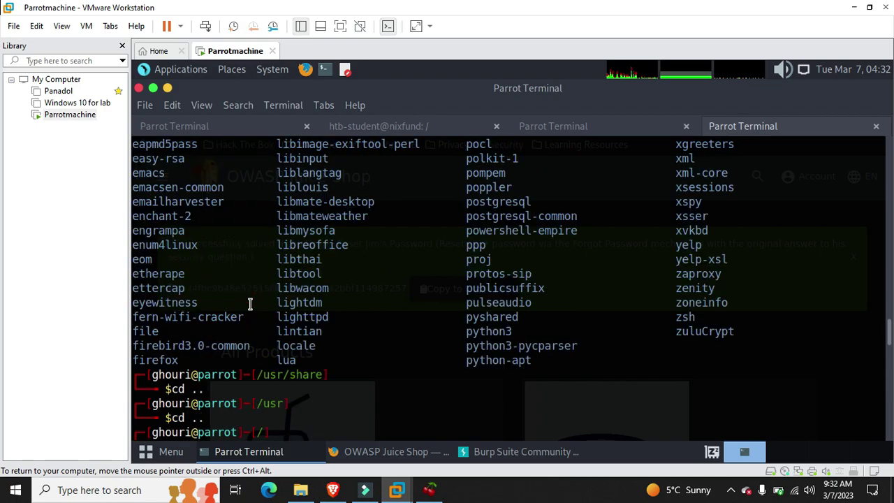
{"action": "scroll", "coordinate": [249, 302], "scroll_direction": "down", "scroll_amount": 6}
{"action": "scroll", "coordinate": [249, 302], "scroll_direction": "down", "scroll_amount": 12}
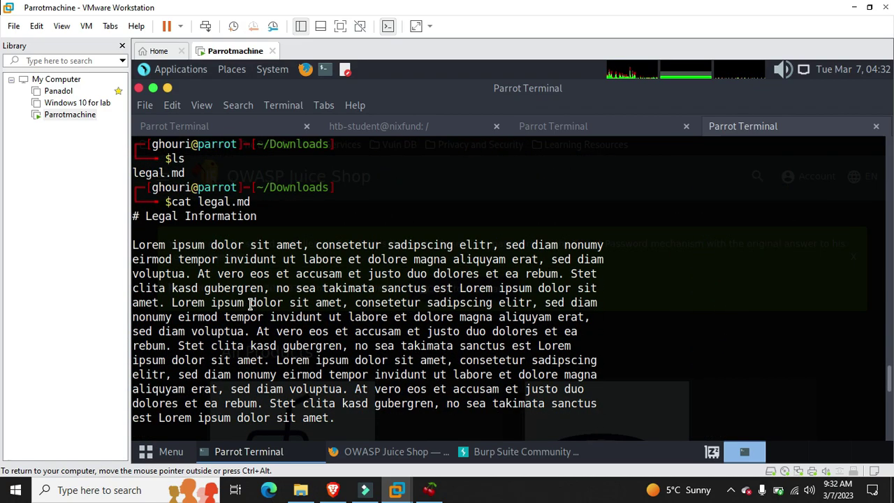
{"action": "scroll", "coordinate": [250, 302], "scroll_direction": "down", "scroll_amount": 3}
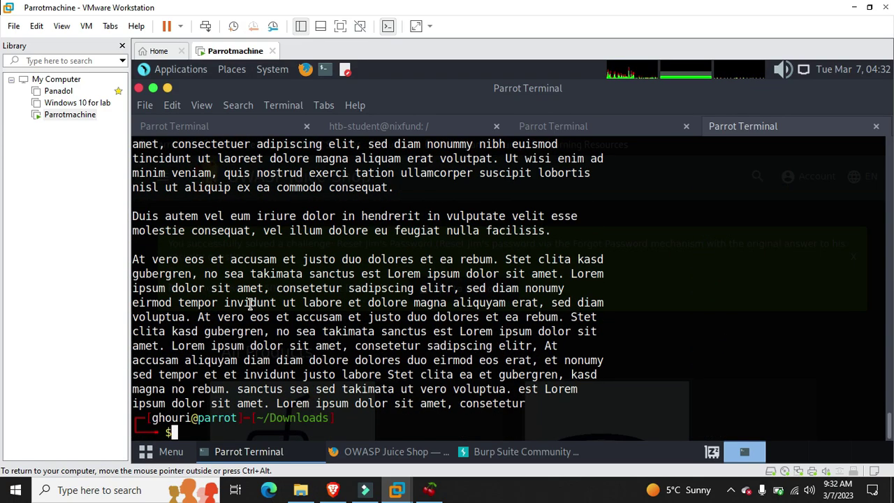
Look over the shop page, switch to Brave and reread the TryHackMe instructions on the /ftp/ directory and acquisitions.md.
{"action": "left_click", "coordinate": [387, 451]}
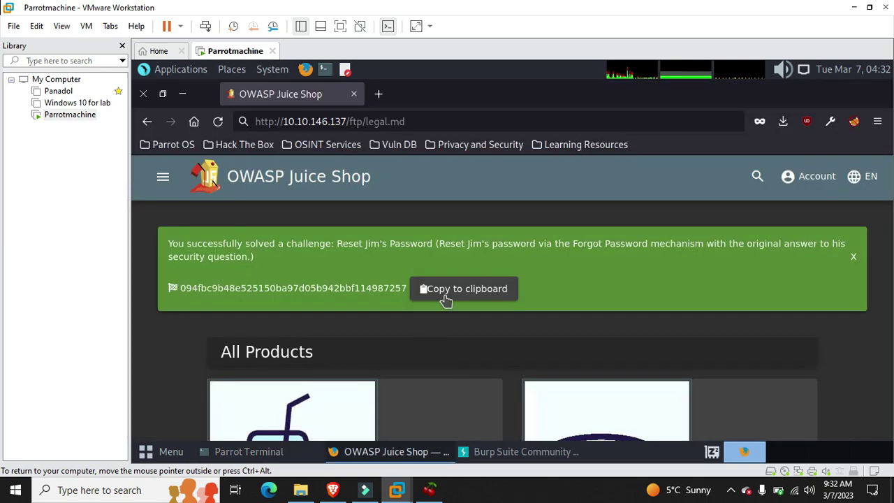
{"action": "scroll", "coordinate": [272, 313], "scroll_direction": "down", "scroll_amount": 10}
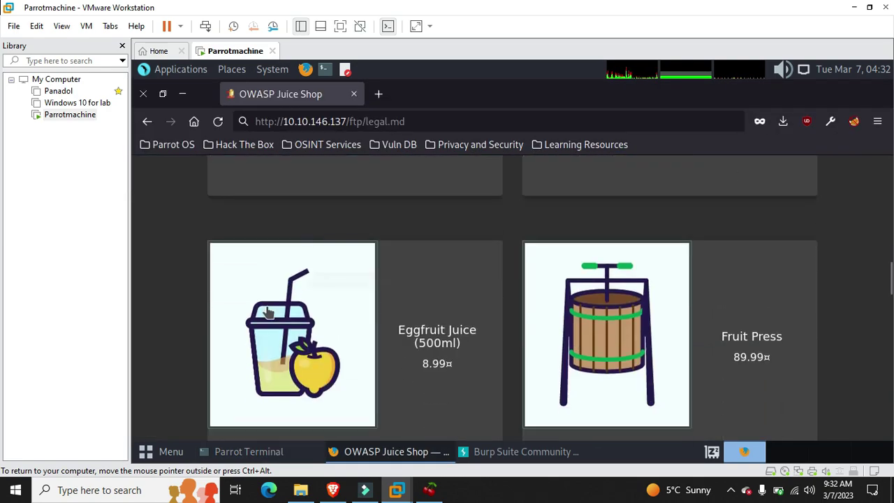
{"action": "left_click", "coordinate": [332, 490]}
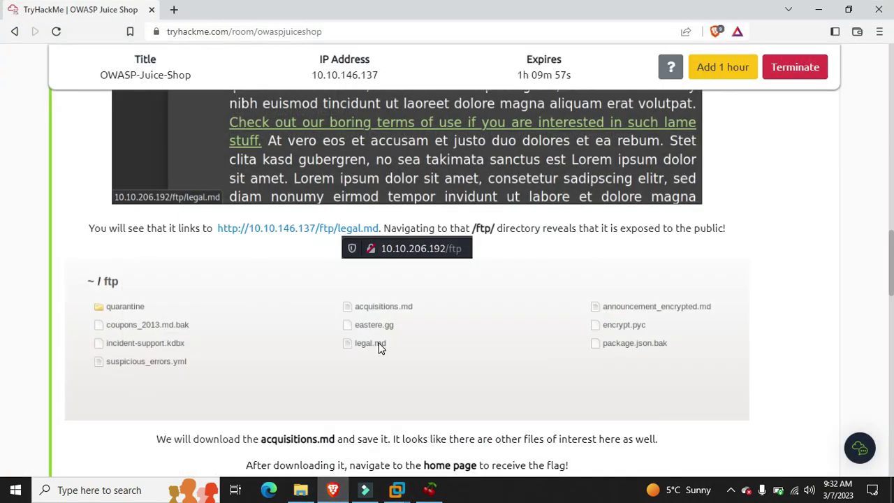
{"action": "scroll", "coordinate": [380, 347], "scroll_direction": "down", "scroll_amount": 2}
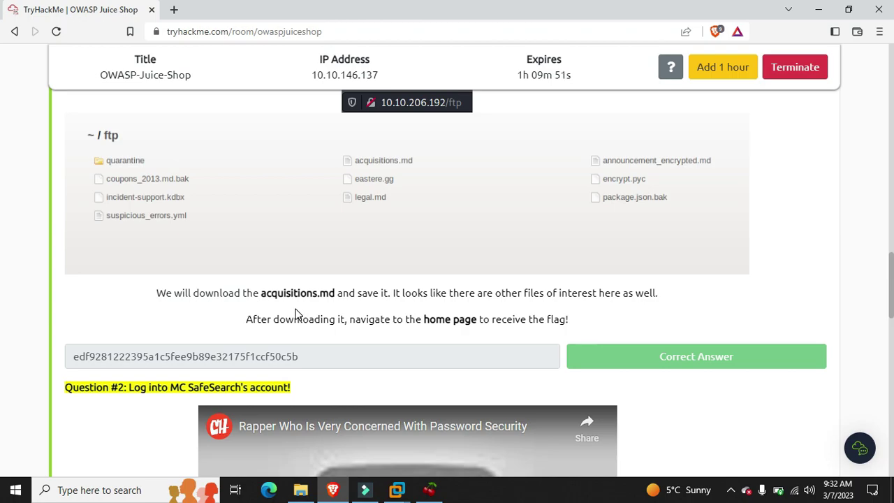
{"action": "scroll", "coordinate": [295, 313], "scroll_direction": "up", "scroll_amount": 1}
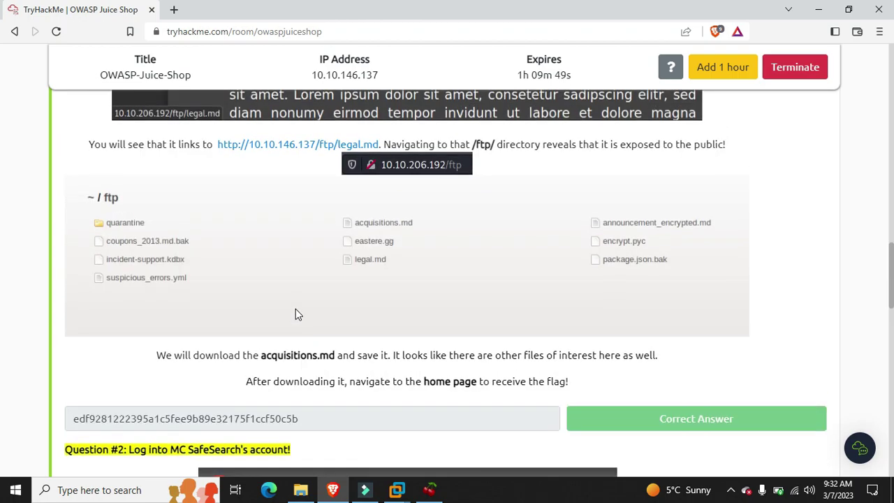
{"action": "scroll", "coordinate": [295, 311], "scroll_direction": "up", "scroll_amount": 1}
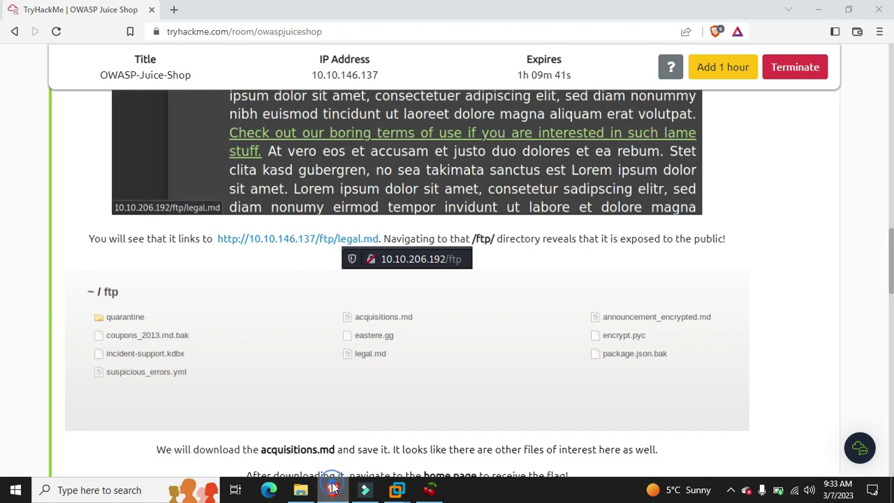
{"action": "left_click", "coordinate": [397, 489]}
{"action": "left_click", "coordinate": [419, 120]}
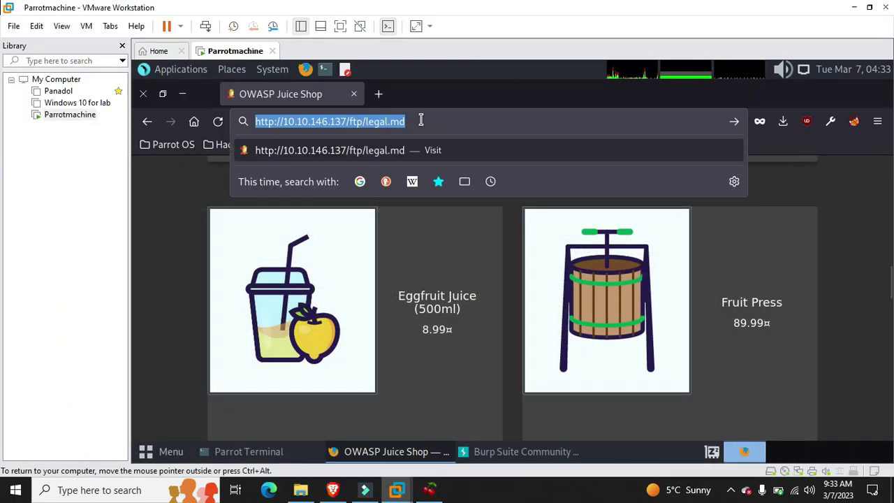
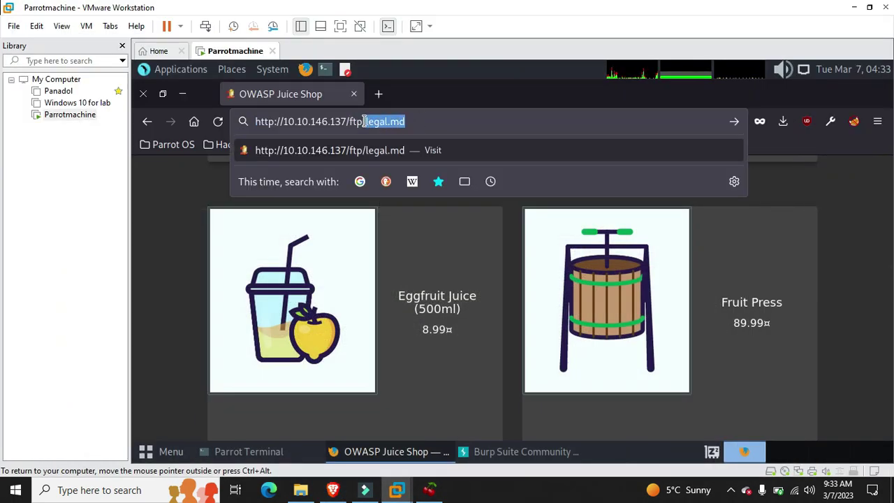
{"action": "key", "text": "BackSpace"}
{"action": "key", "text": "BackSpace"}
{"action": "key", "text": "Return"}
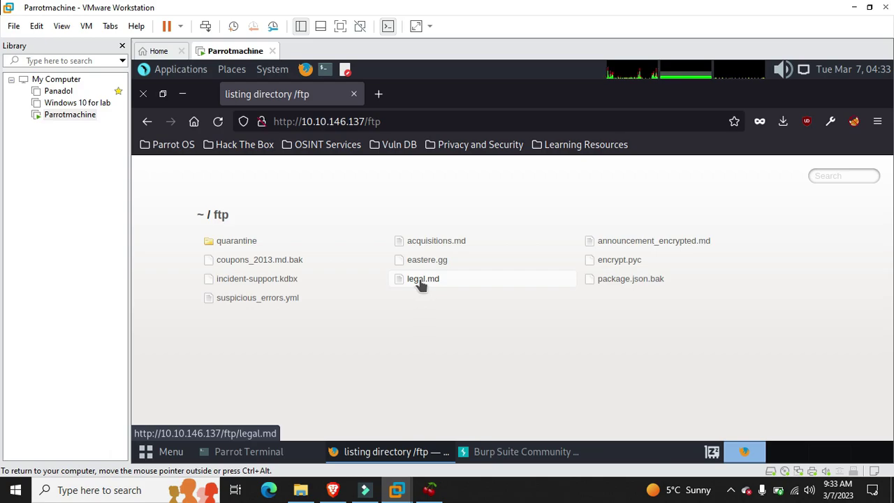
{"action": "left_click", "coordinate": [431, 241]}
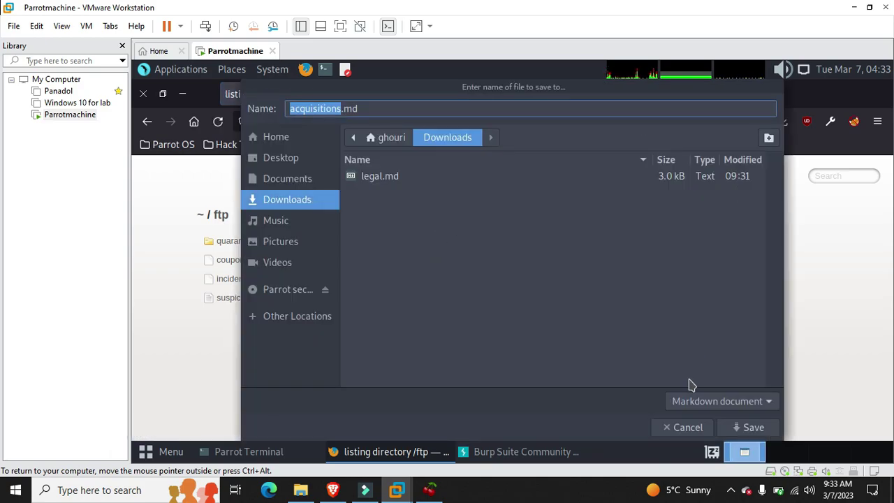
{"action": "left_click", "coordinate": [749, 427]}
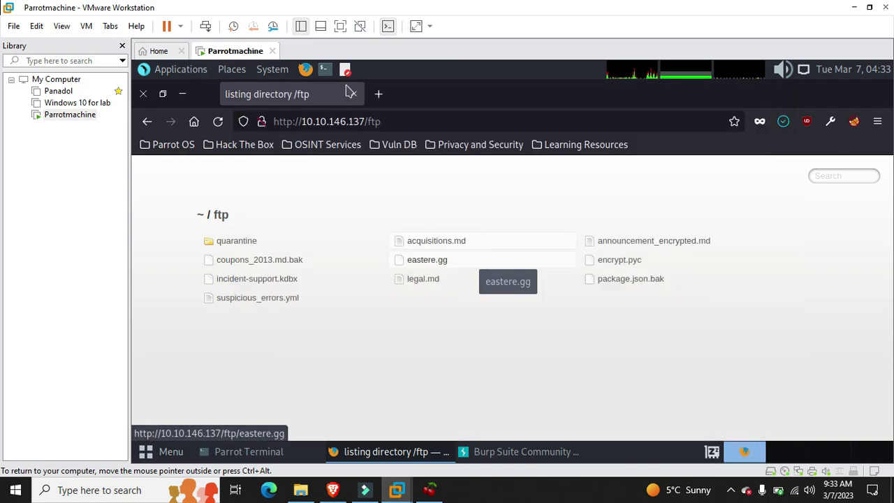
{"action": "left_click_drag", "start_coordinate": [416, 118], "coordinate": [369, 120]}
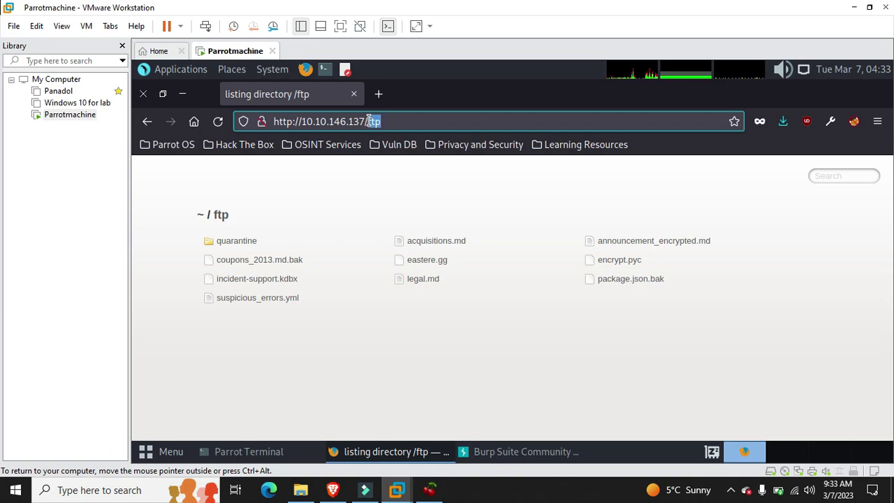
{"action": "key", "text": "BackSpace"}
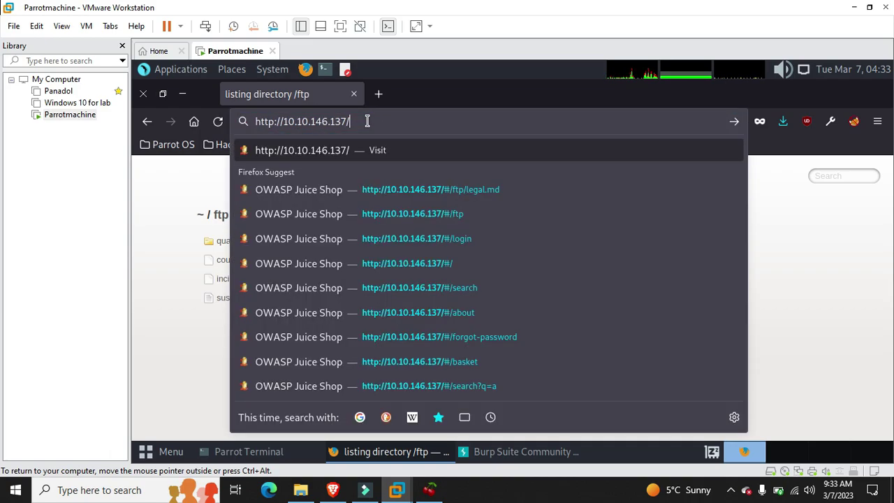
{"action": "key", "text": "BackSpace"}
{"action": "key", "text": "Return"}
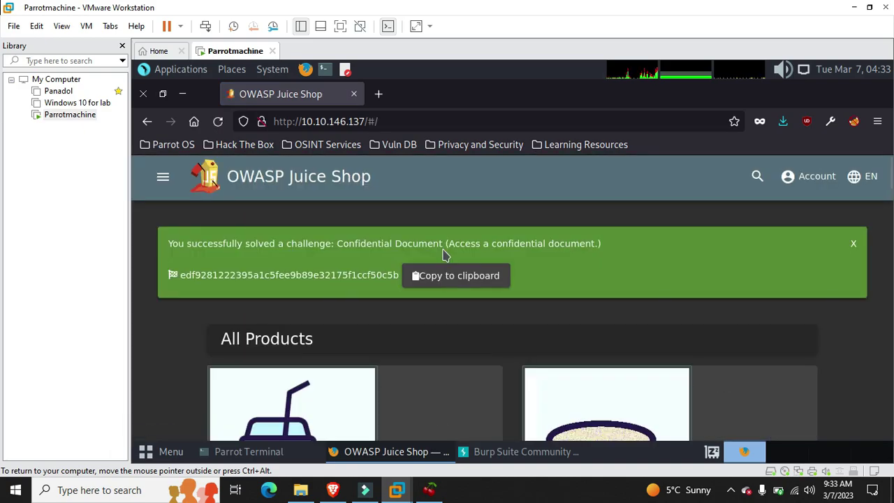
{"action": "left_click_drag", "start_coordinate": [176, 274], "coordinate": [399, 275]}
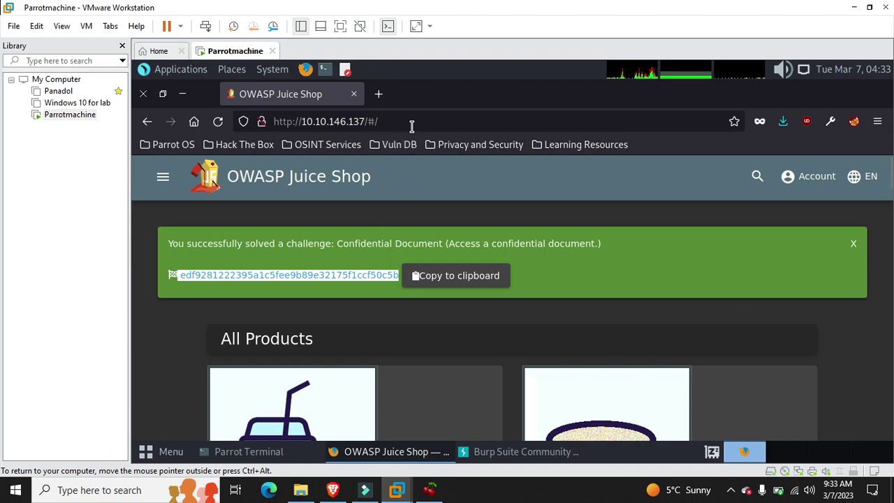
Switch to Brave, read Question #2 on logging into MC SafeSearch's account and highlight the base password in its hint.
{"action": "left_click", "coordinate": [332, 489]}
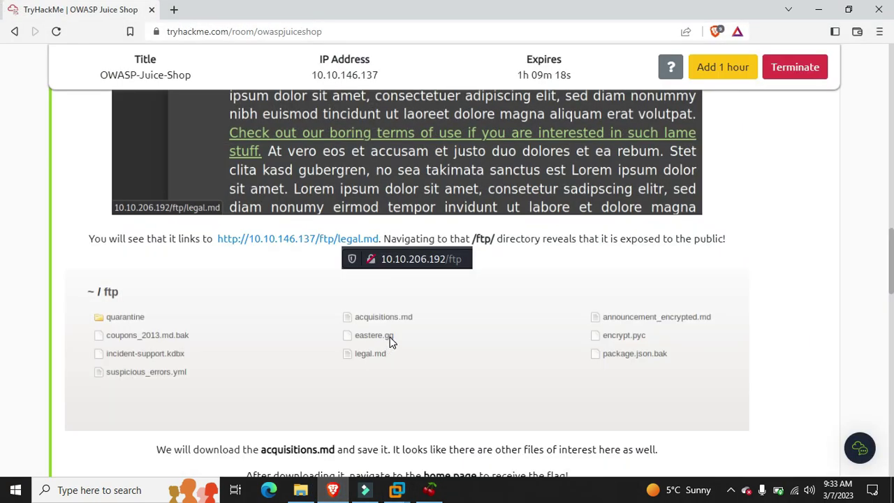
{"action": "scroll", "coordinate": [390, 340], "scroll_direction": "down", "scroll_amount": 5}
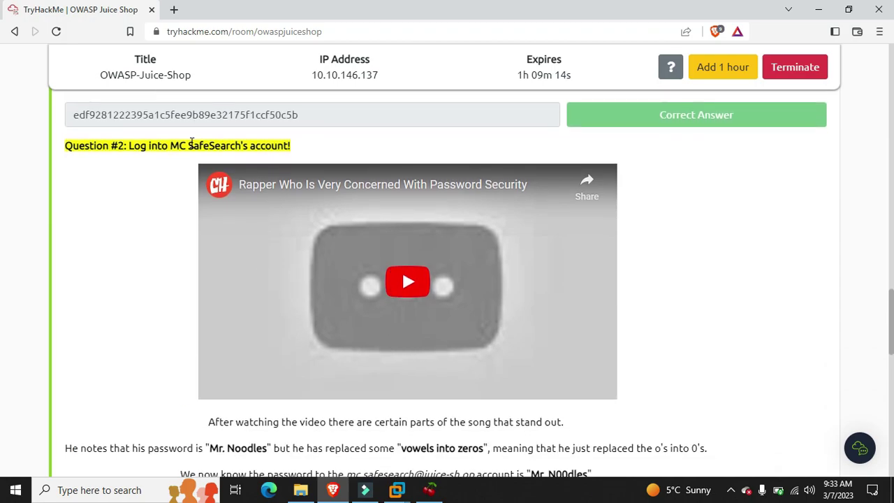
{"action": "left_click_drag", "start_coordinate": [295, 149], "coordinate": [128, 145]}
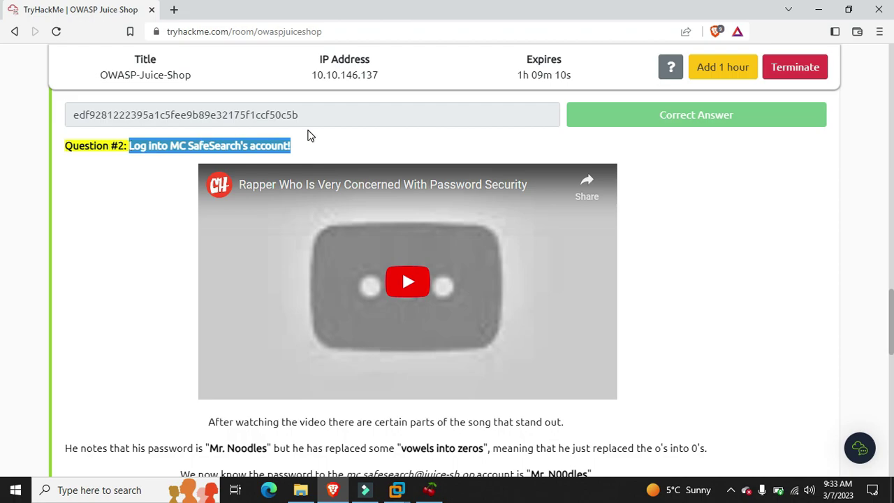
{"action": "scroll", "coordinate": [310, 135], "scroll_direction": "down", "scroll_amount": 2}
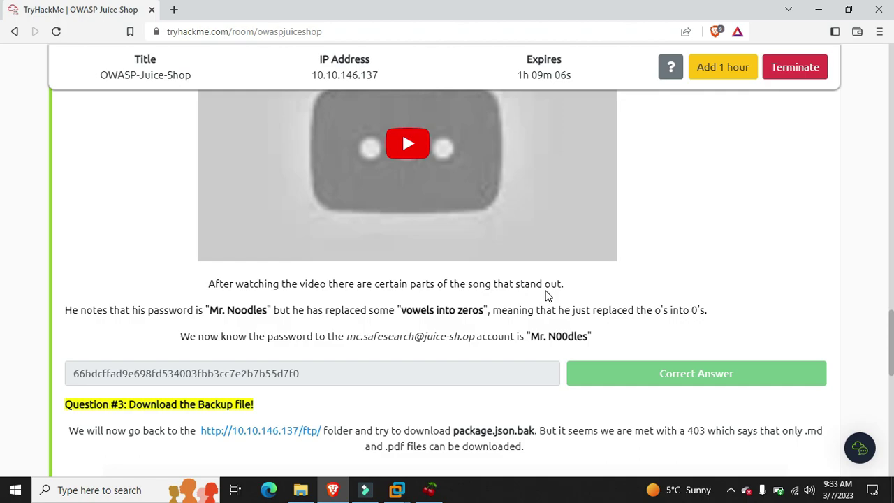
{"action": "scroll", "coordinate": [546, 296], "scroll_direction": "up", "scroll_amount": 1}
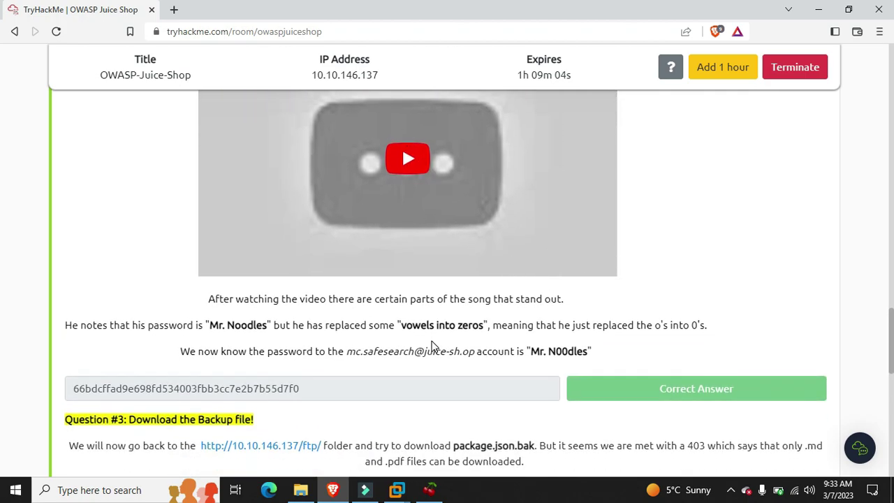
{"action": "scroll", "coordinate": [432, 345], "scroll_direction": "down", "scroll_amount": 1}
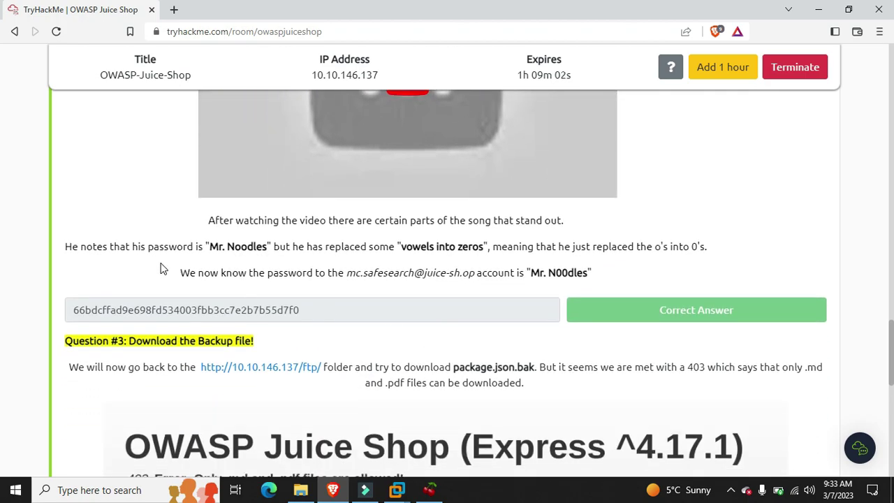
{"action": "left_click_drag", "start_coordinate": [209, 249], "coordinate": [266, 252]}
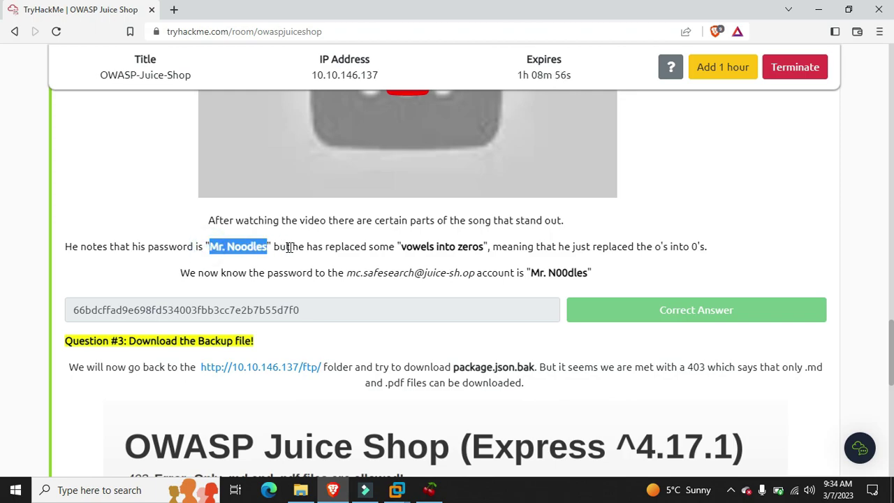
Highlight the password clues and account e-mail in Question #2, and select the Login MC SafeSearch challenge's flag in the virtual machine.
{"action": "left_click_drag", "start_coordinate": [399, 248], "coordinate": [484, 251]}
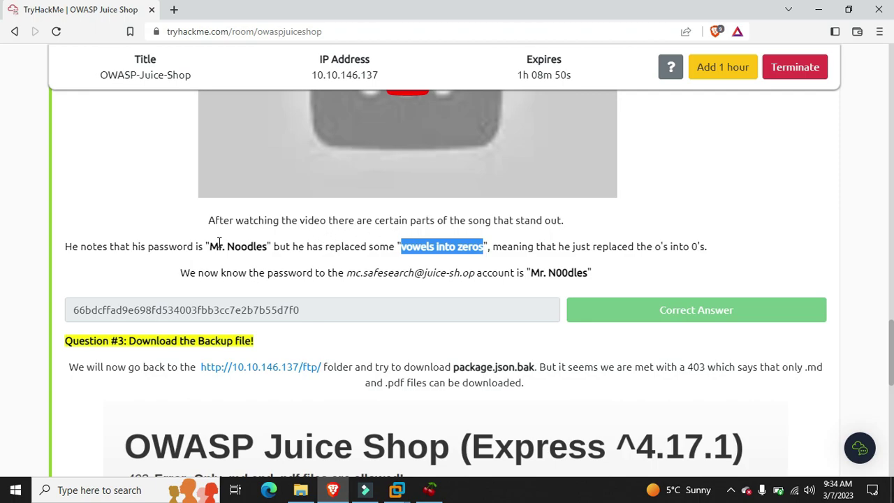
{"action": "left_click", "coordinate": [360, 247]}
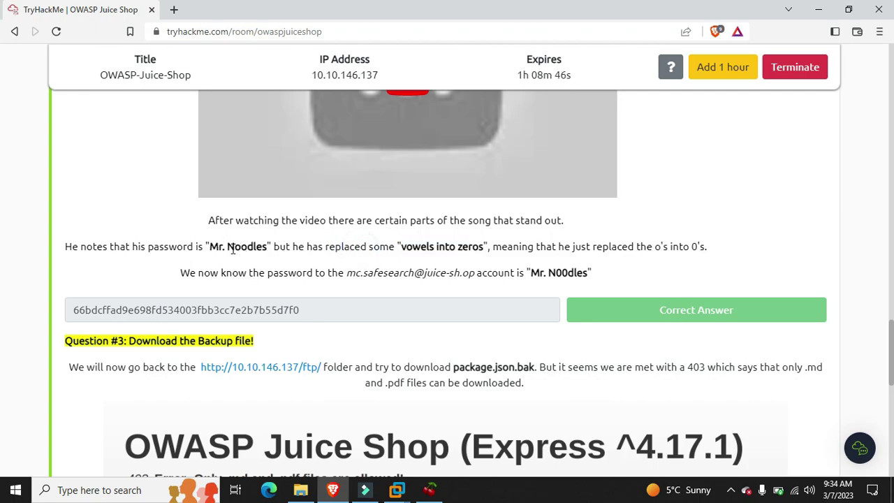
{"action": "left_click_drag", "start_coordinate": [233, 247], "coordinate": [248, 247]}
{"action": "left_click_drag", "start_coordinate": [530, 272], "coordinate": [591, 272]}
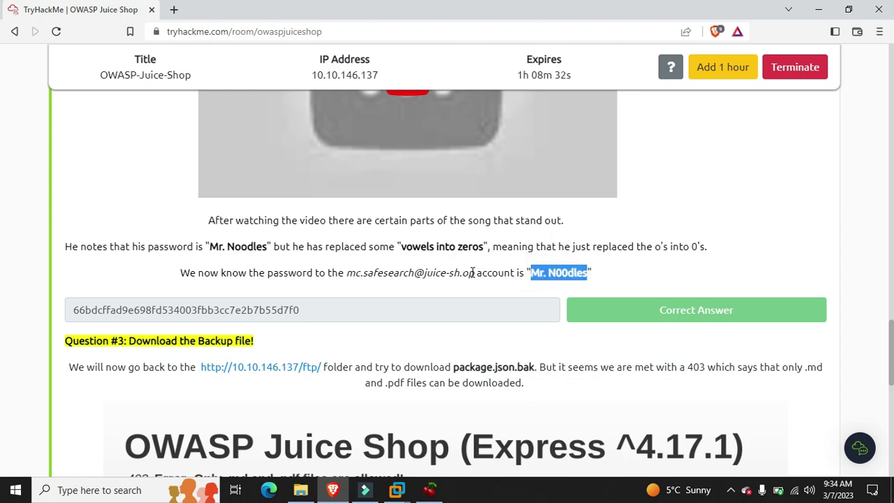
{"action": "left_click_drag", "start_coordinate": [475, 272], "coordinate": [347, 272]}
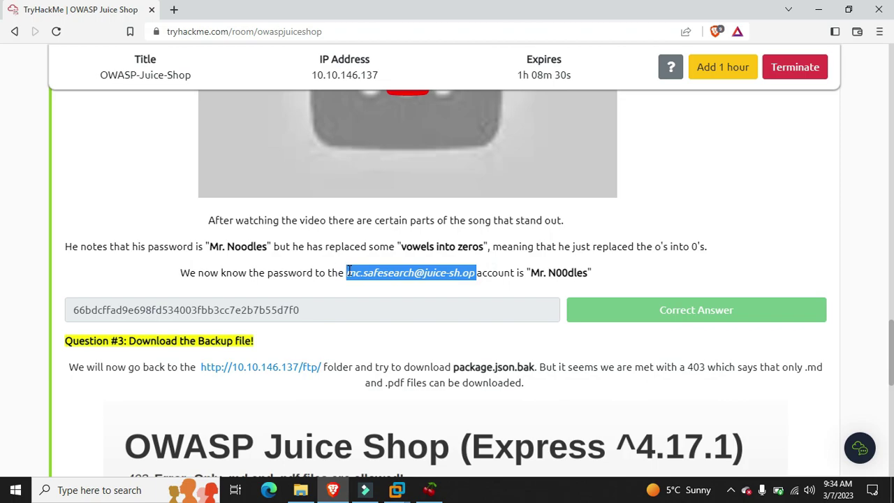
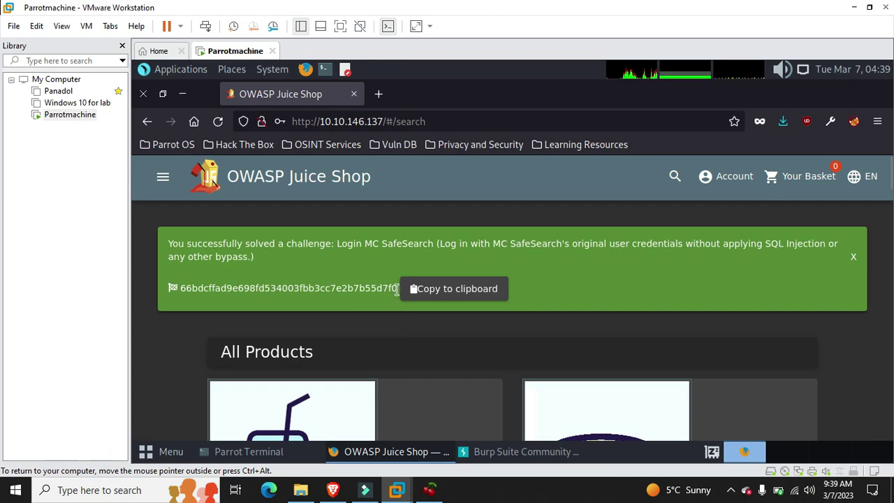
{"action": "left_click_drag", "start_coordinate": [397, 288], "coordinate": [176, 290]}
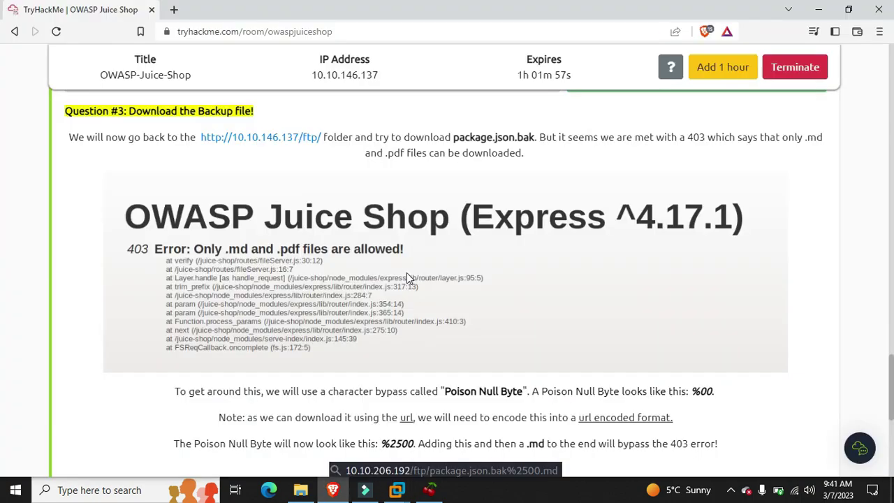
Switch to Brave, read Question #3 on downloading the backup file and highlight the Poison Null Byte %00.
{"action": "scroll", "coordinate": [406, 273], "scroll_direction": "up", "scroll_amount": 1}
{"action": "scroll", "coordinate": [409, 278], "scroll_direction": "down", "scroll_amount": 1}
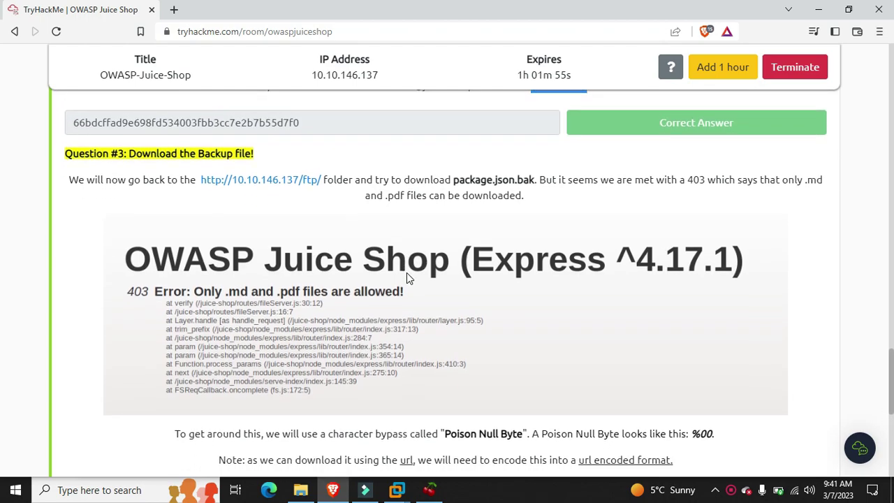
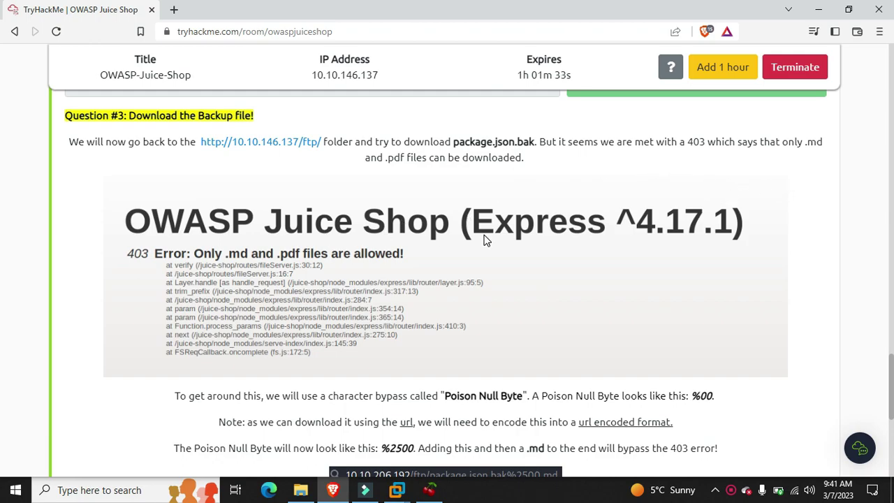
{"action": "scroll", "coordinate": [487, 240], "scroll_direction": "down", "scroll_amount": 2}
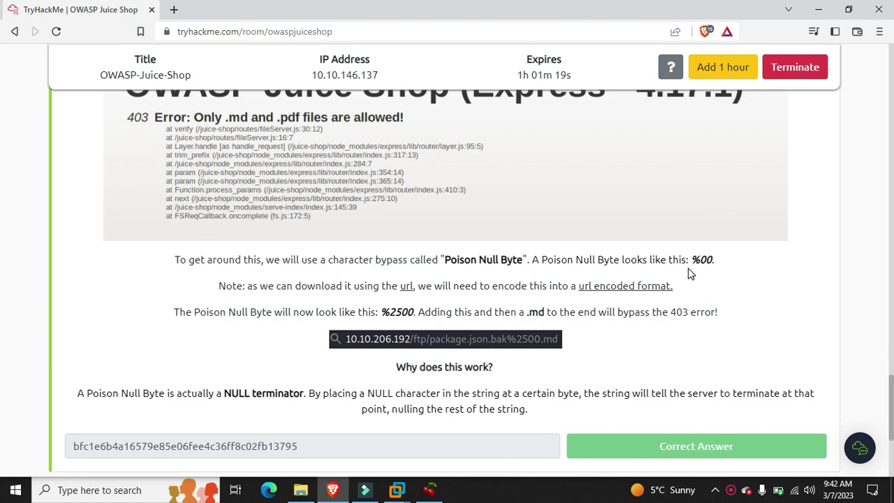
{"action": "left_click_drag", "start_coordinate": [692, 259], "coordinate": [708, 259]}
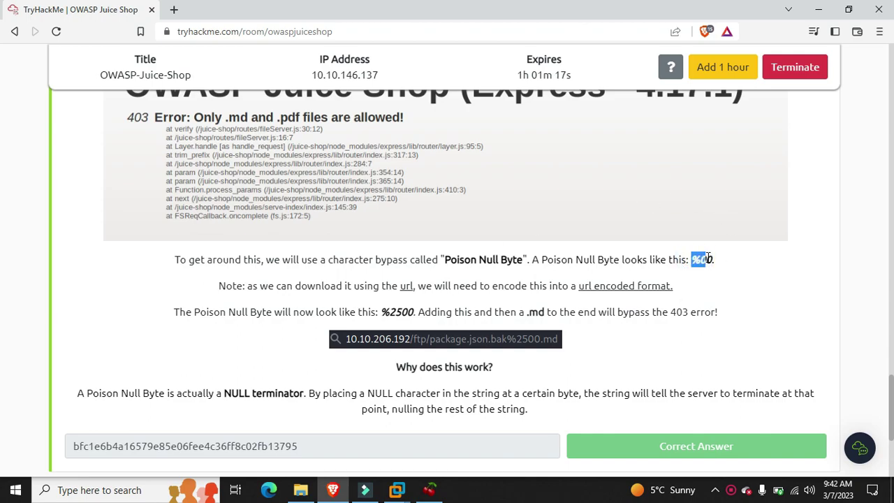
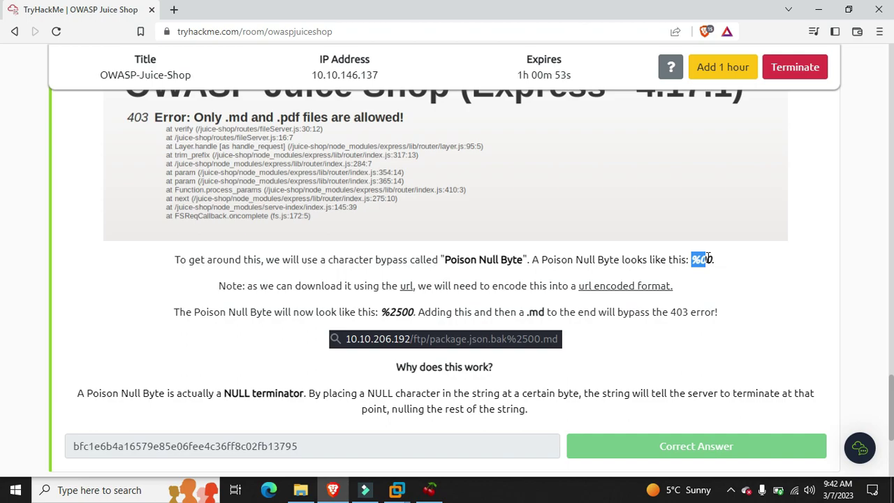
{"action": "left_click_drag", "start_coordinate": [708, 258], "coordinate": [714, 260]}
{"action": "left_click", "coordinate": [731, 489]}
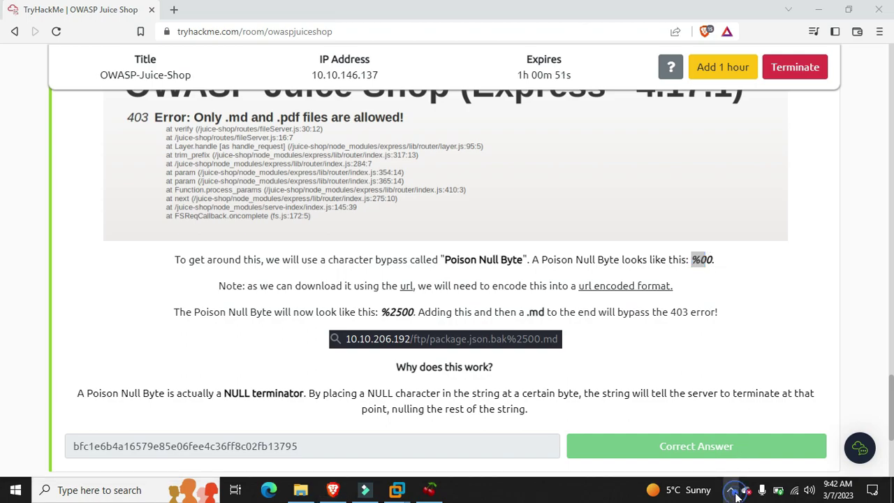
{"action": "left_click", "coordinate": [767, 438]}
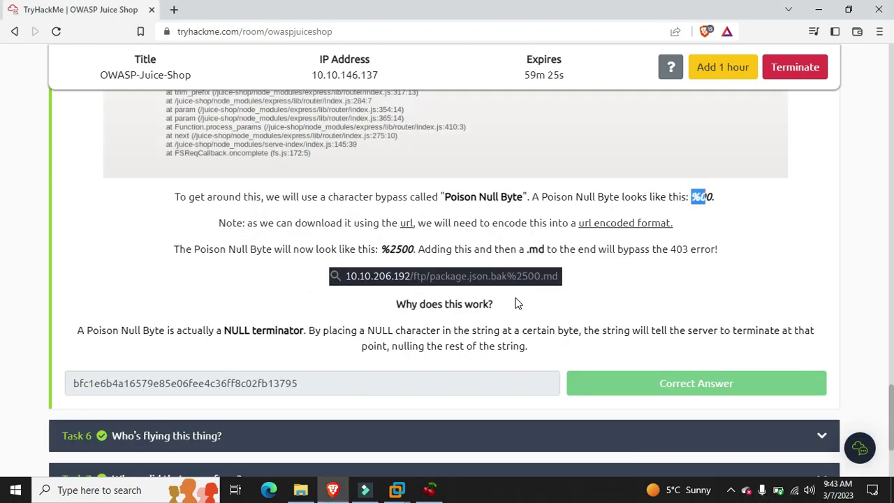
Read how the encoded null byte bypasses the restriction, highlighting the 403 error and the NULL terminator explanation.
{"action": "left_click", "coordinate": [517, 303]}
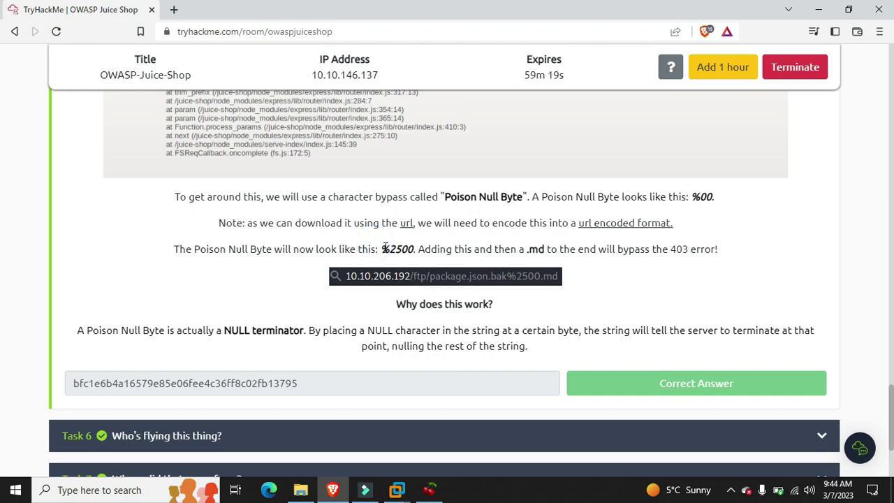
{"action": "left_click_drag", "start_coordinate": [669, 249], "coordinate": [700, 261]}
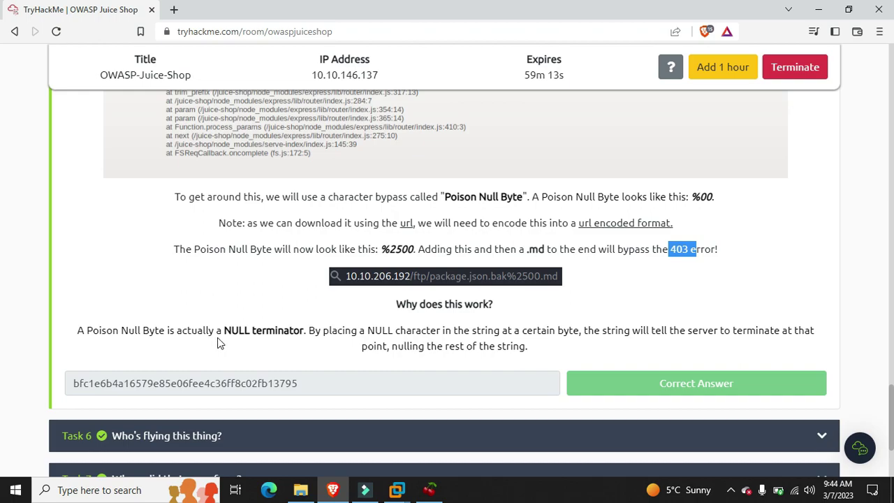
{"action": "left_click_drag", "start_coordinate": [223, 331], "coordinate": [299, 343]}
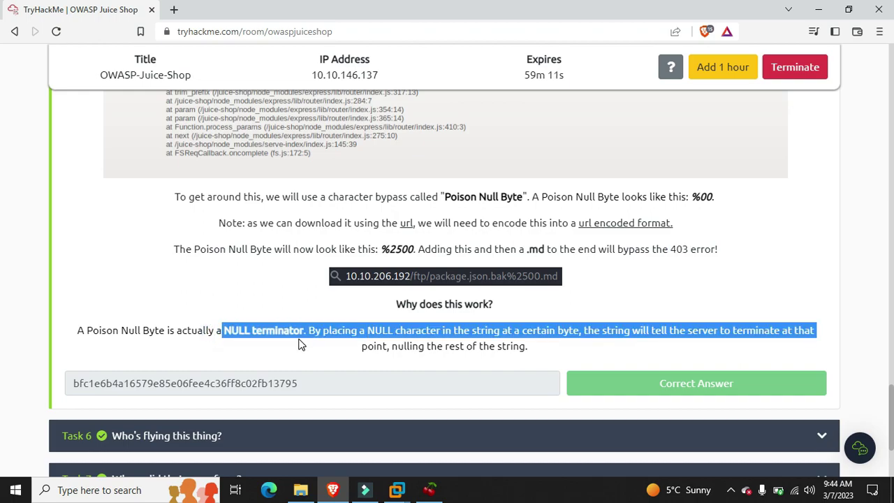
{"action": "left_click", "coordinate": [544, 347]}
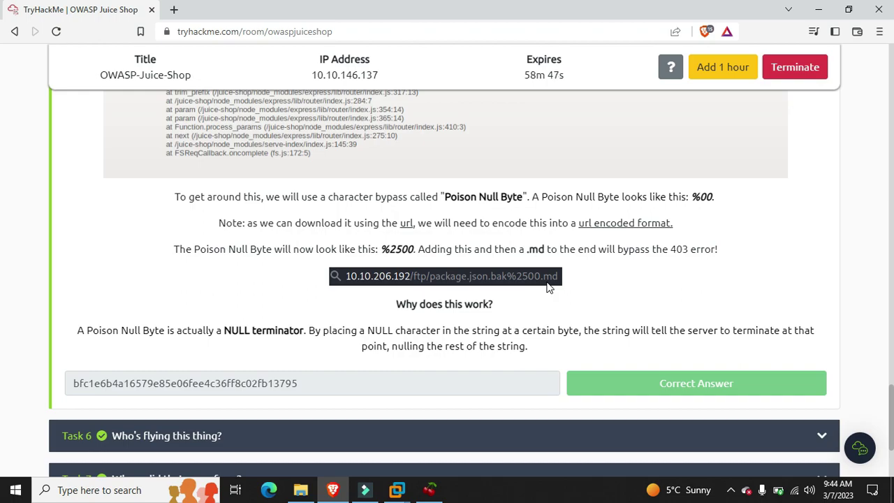
Reread the Question #3 instructions on the /ftp/ folder and highlight the file name package.json.bak.
{"action": "scroll", "coordinate": [549, 287], "scroll_direction": "up", "scroll_amount": 4}
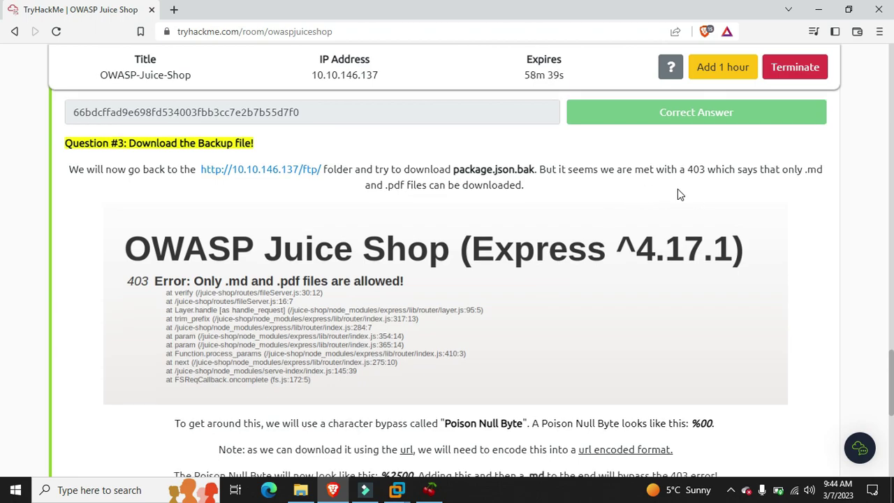
{"action": "scroll", "coordinate": [677, 189], "scroll_direction": "down", "scroll_amount": 4}
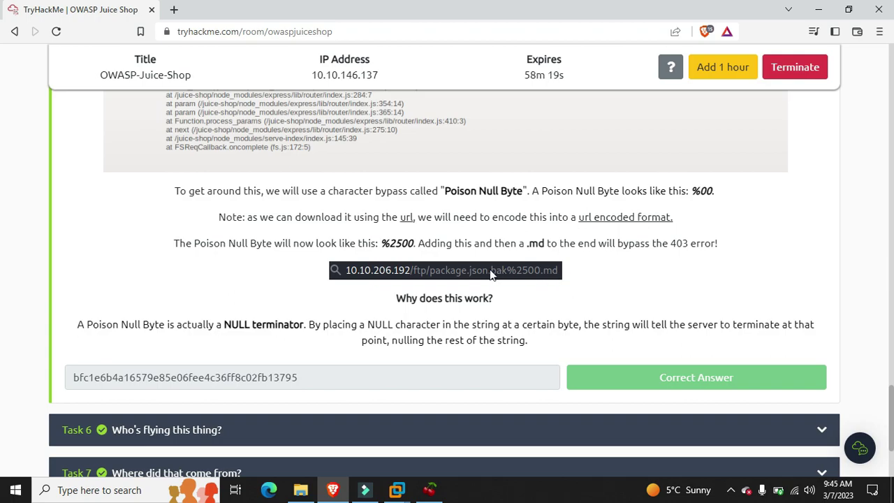
{"action": "scroll", "coordinate": [499, 278], "scroll_direction": "up", "scroll_amount": 2}
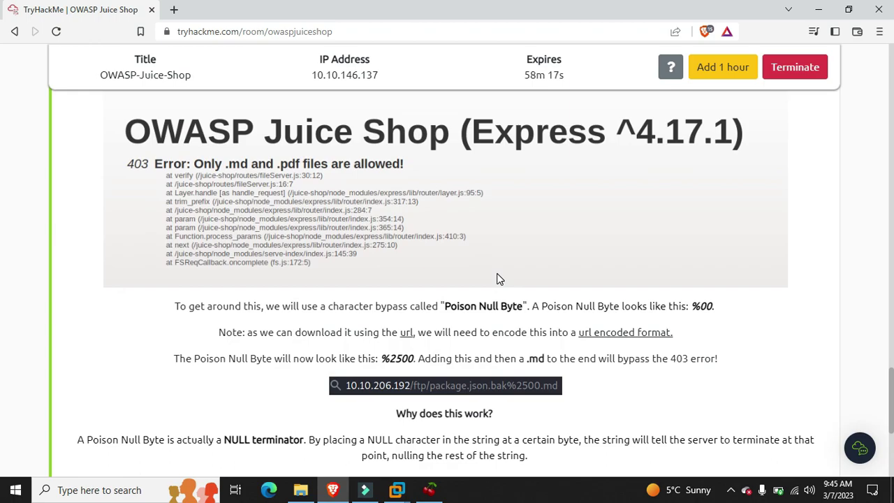
{"action": "scroll", "coordinate": [342, 388], "scroll_direction": "up", "scroll_amount": 3}
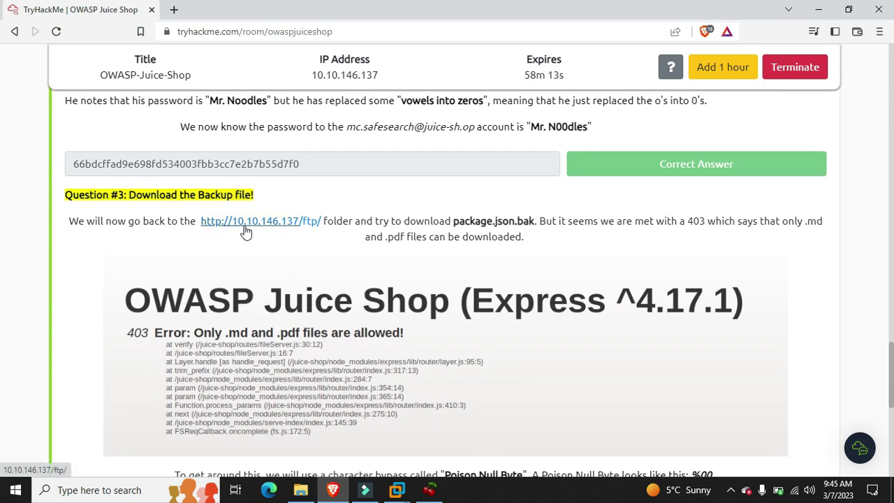
{"action": "left_click_drag", "start_coordinate": [535, 221], "coordinate": [453, 221]}
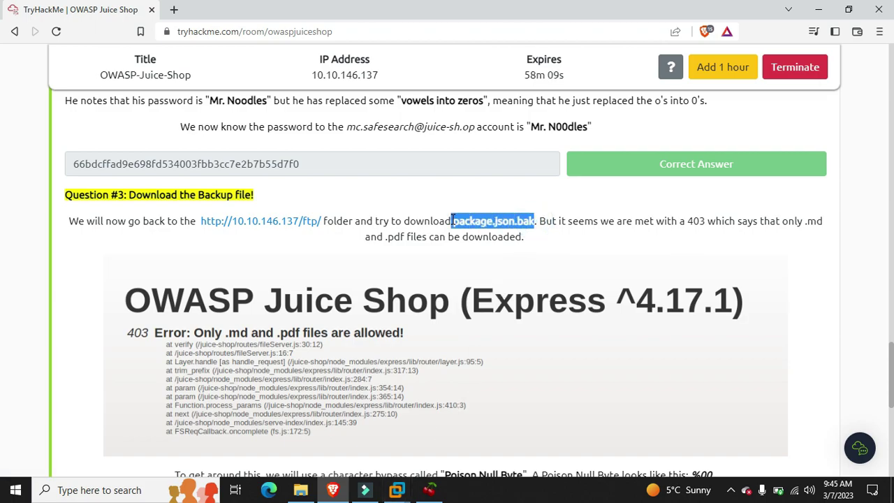
{"action": "left_click", "coordinate": [552, 220]}
{"action": "left_click_drag", "start_coordinate": [536, 221], "coordinate": [455, 219]}
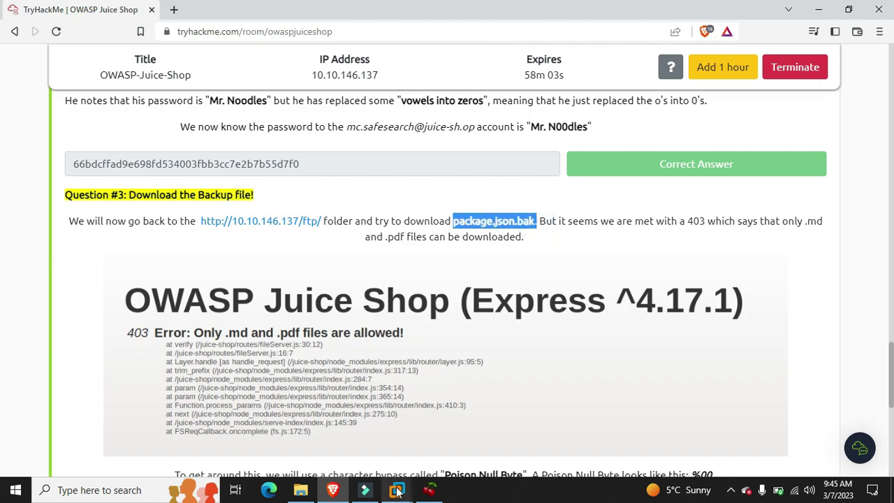
{"action": "mouse_move", "coordinate": [397, 490]}
{"action": "left_click", "coordinate": [476, 418]}
{"action": "left_click_drag", "start_coordinate": [441, 121], "coordinate": [386, 119]}
{"action": "key", "text": "BackSpace"}
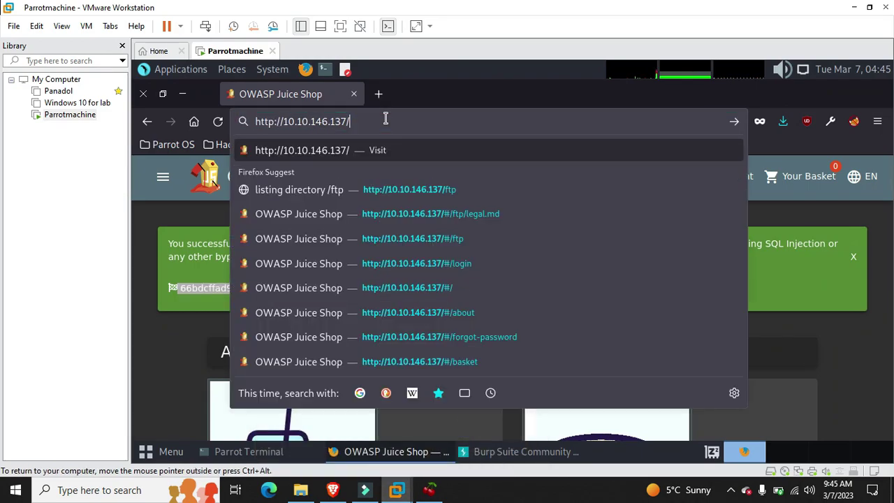
{"action": "type", "text": "ftp"}
{"action": "key", "text": "Return"}
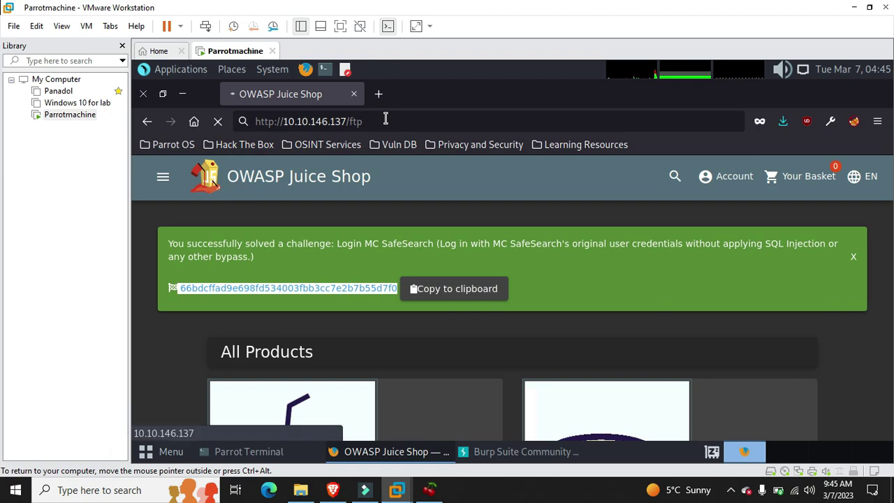
{"action": "left_click", "coordinate": [424, 123]}
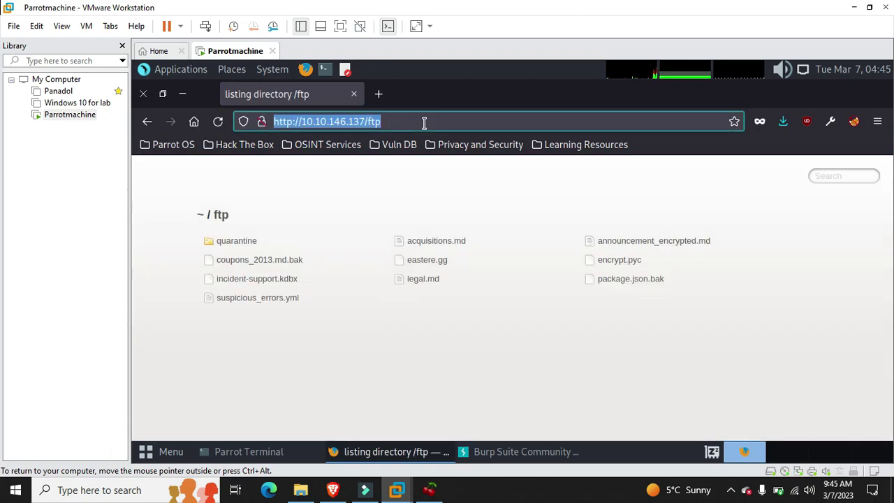
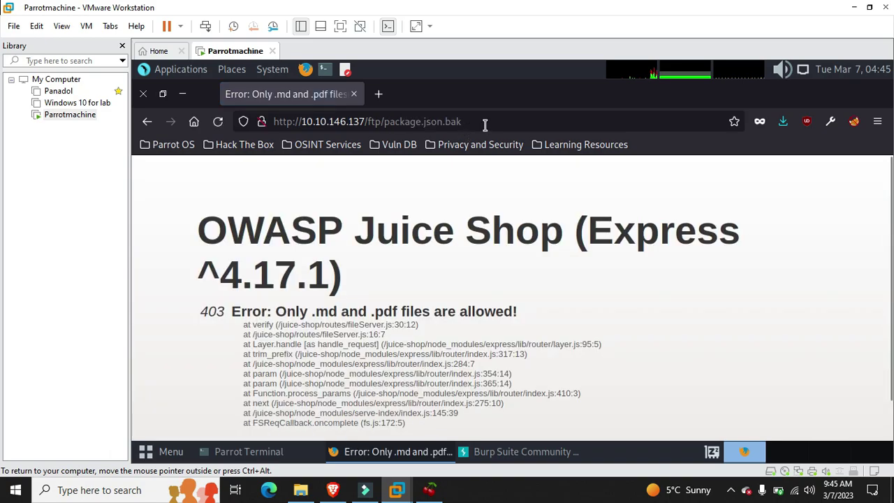
Place the cursor at the end of the package.json.bak address, and highlight the encoded null byte %2500 in Brave's Question #3 instructions.
{"action": "left_click", "coordinate": [485, 125]}
{"action": "left_click", "coordinate": [484, 124]}
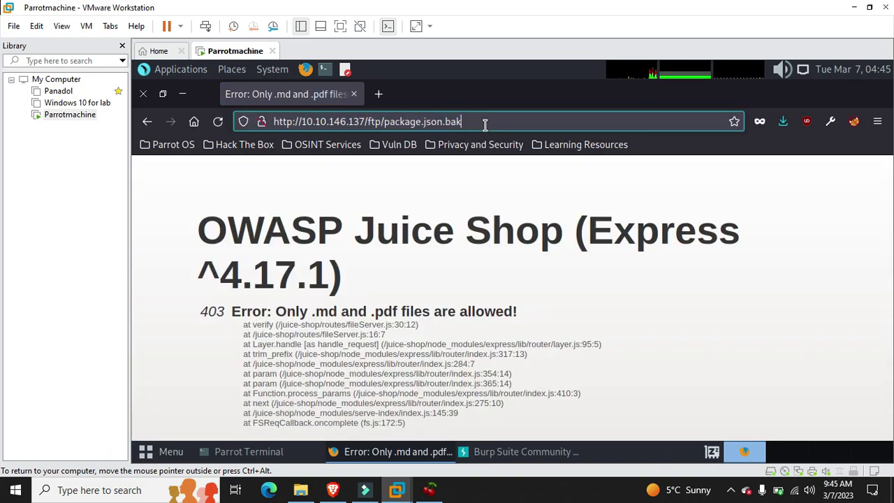
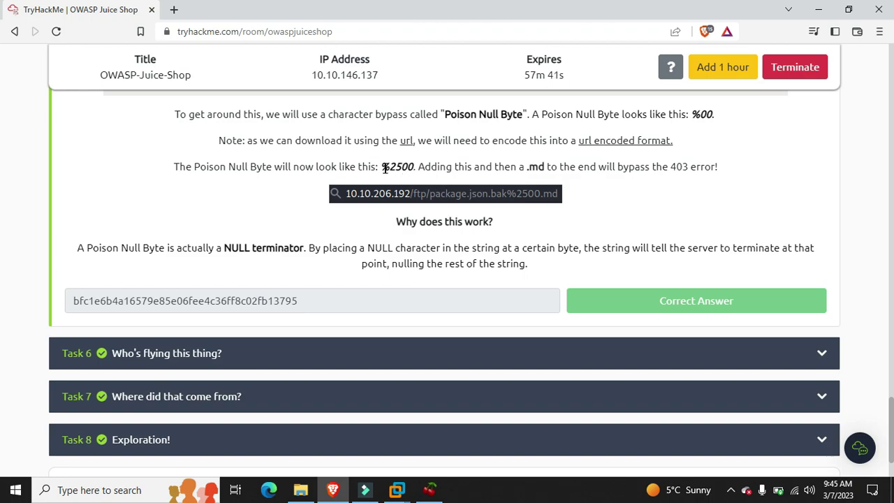
{"action": "left_click_drag", "start_coordinate": [380, 168], "coordinate": [413, 166]}
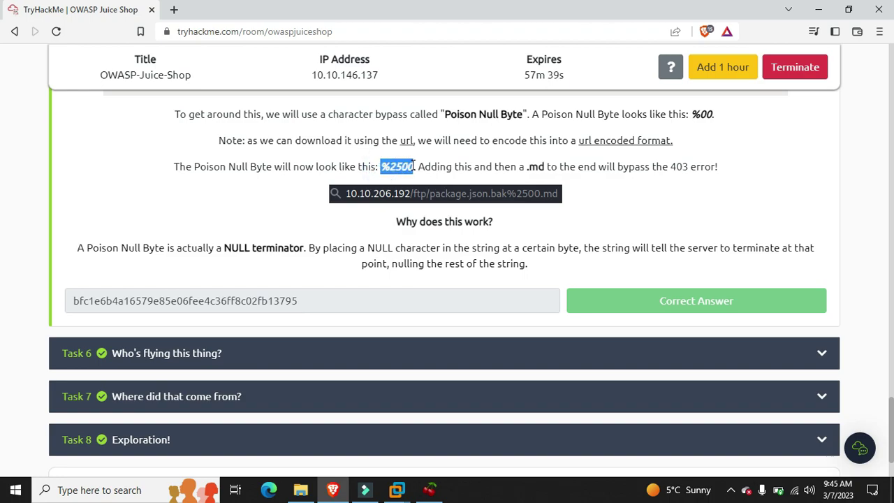
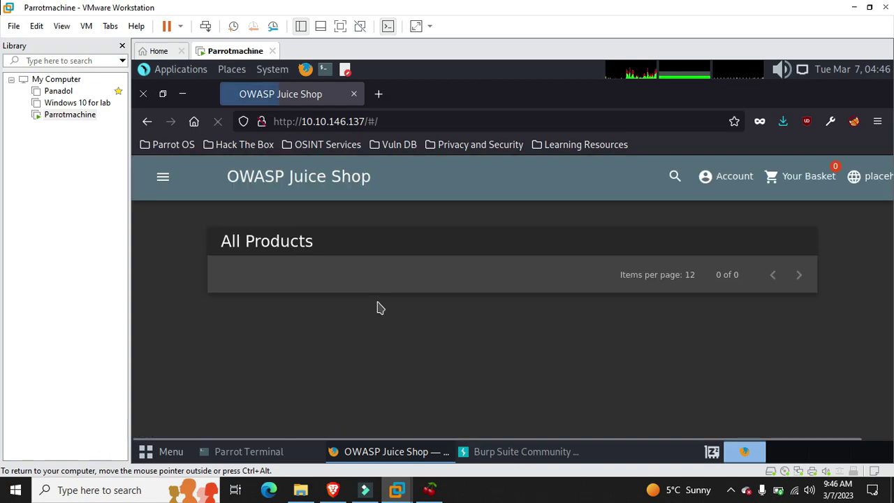
Compare the Forgotten Developer Backup flag with the Question #3 answer in Brave, and dismiss both solved-challenge notifications in the shop.
{"action": "mouse_move", "coordinate": [337, 490]}
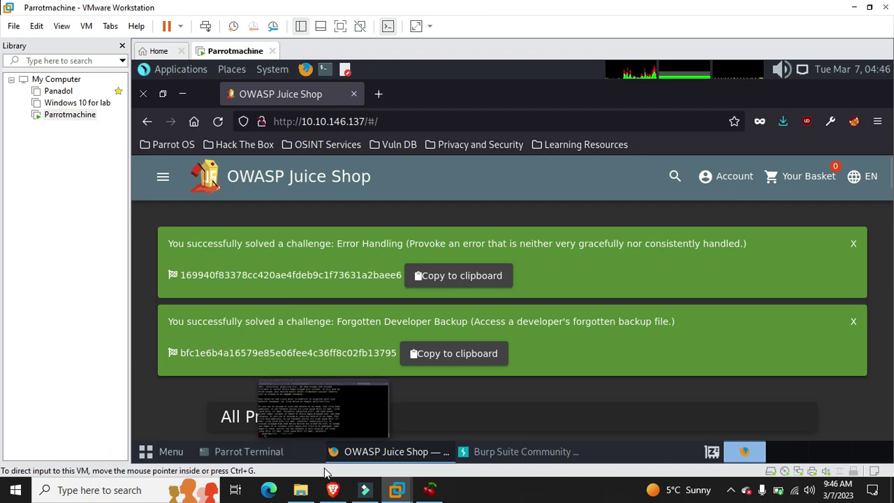
{"action": "left_click", "coordinate": [333, 491]}
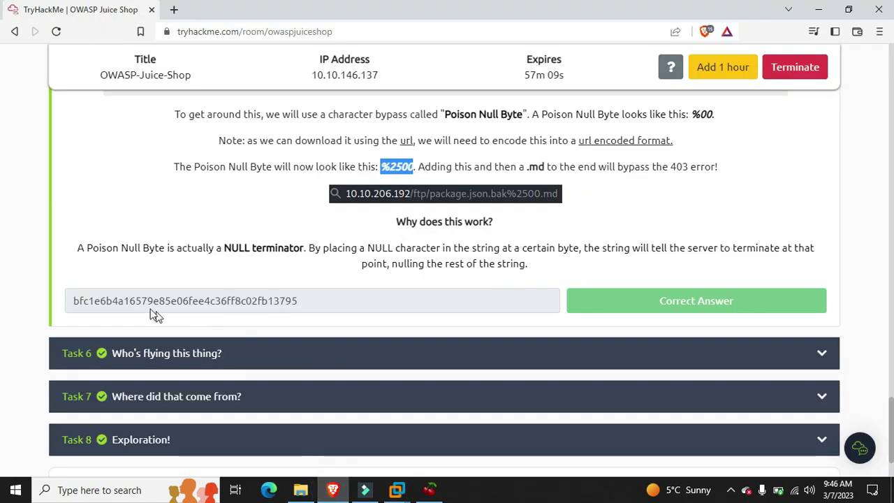
{"action": "left_click", "coordinate": [332, 490]}
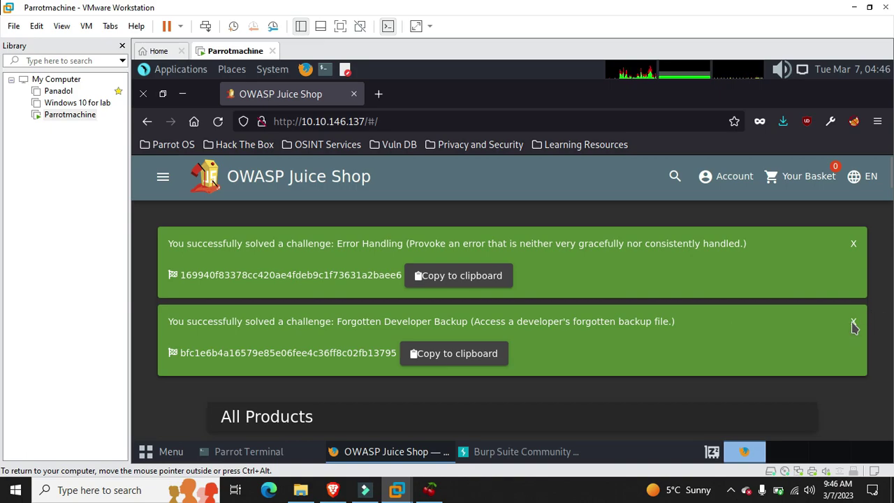
{"action": "left_click", "coordinate": [853, 321]}
{"action": "left_click", "coordinate": [853, 245]}
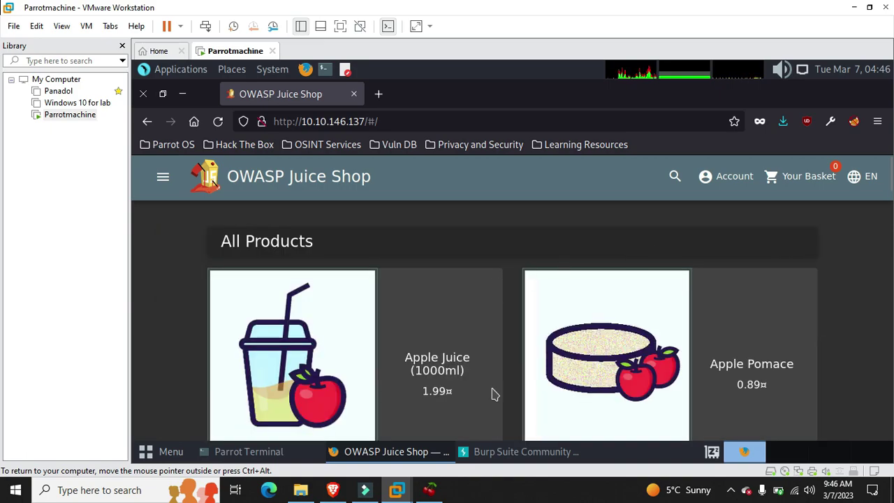
Switch to Brave, review the end of Question #3 and expand Task 6, Who's flying this thing?, at its beginning.
{"action": "left_click", "coordinate": [333, 491]}
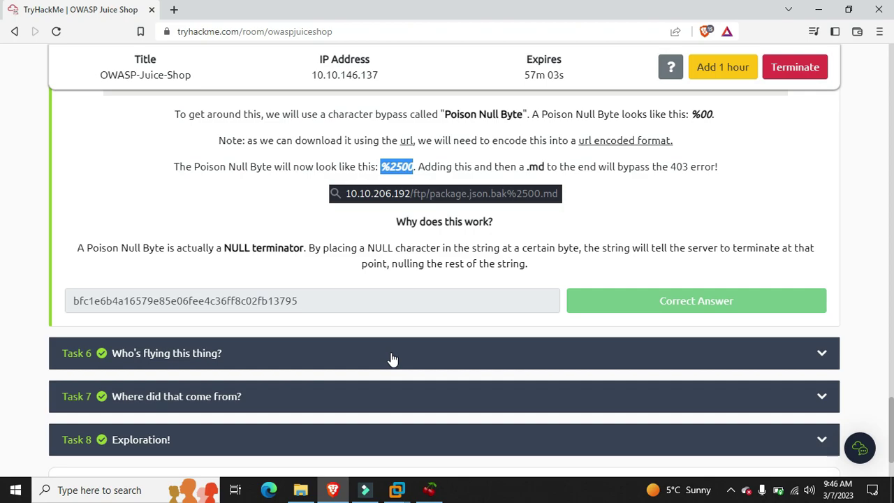
{"action": "scroll", "coordinate": [391, 364], "scroll_direction": "down", "scroll_amount": 1}
{"action": "scroll", "coordinate": [276, 199], "scroll_direction": "up", "scroll_amount": 5}
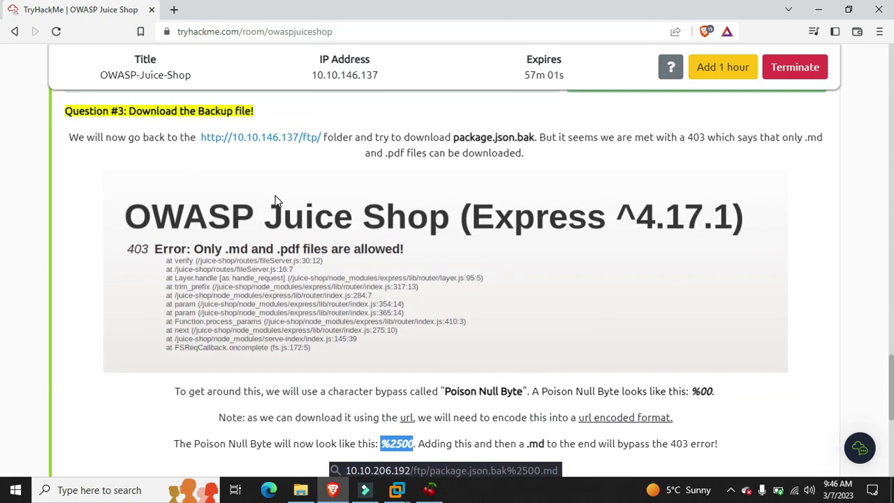
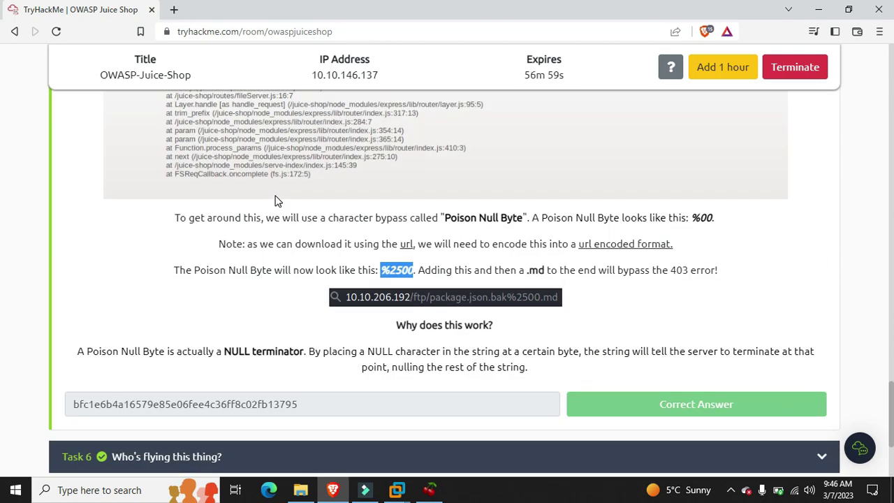
{"action": "scroll", "coordinate": [276, 201], "scroll_direction": "down", "scroll_amount": 2}
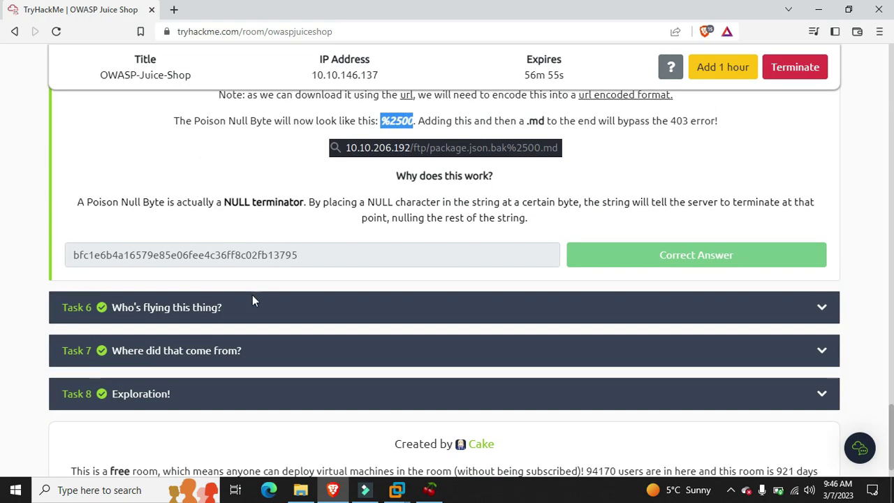
{"action": "left_click", "coordinate": [241, 320]}
{"action": "scroll", "coordinate": [241, 320], "scroll_direction": "up", "scroll_amount": 15}
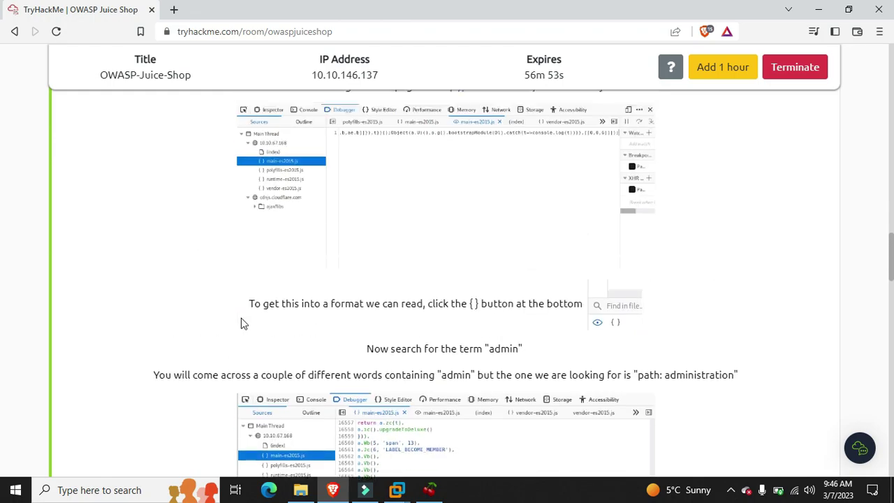
{"action": "scroll", "coordinate": [241, 321], "scroll_direction": "up", "scroll_amount": 6}
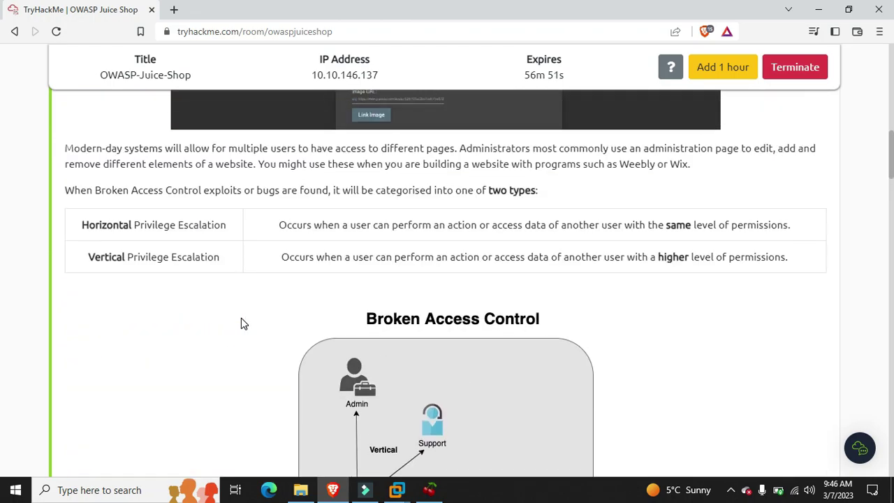
{"action": "scroll", "coordinate": [241, 321], "scroll_direction": "up", "scroll_amount": 5}
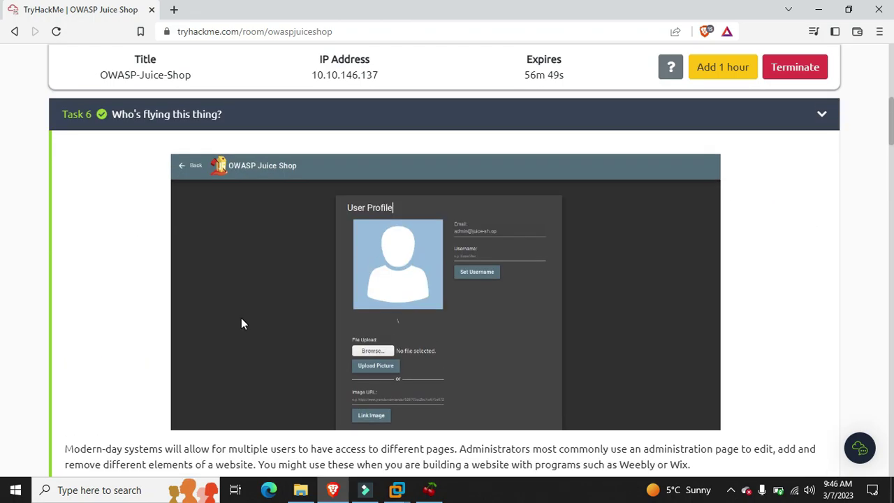
Skim through Task 6, expand Task 7, Where did that come from?, and look over its XSS questions.
{"action": "scroll", "coordinate": [240, 323], "scroll_direction": "down", "scroll_amount": 1}
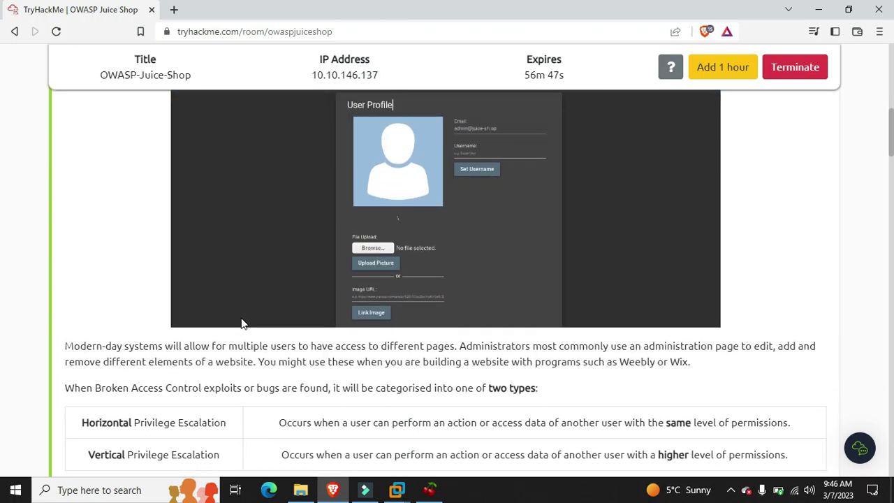
{"action": "scroll", "coordinate": [241, 323], "scroll_direction": "down", "scroll_amount": 2}
{"action": "scroll", "coordinate": [241, 323], "scroll_direction": "down", "scroll_amount": 5}
{"action": "scroll", "coordinate": [241, 323], "scroll_direction": "down", "scroll_amount": 20}
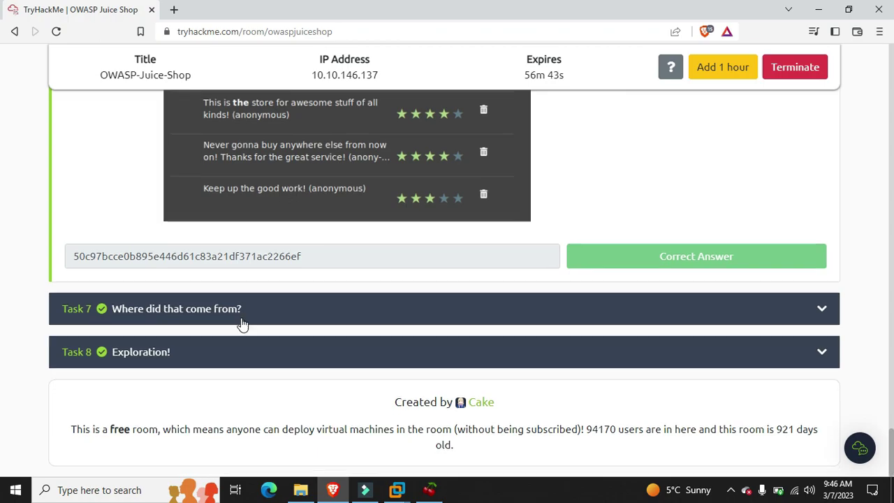
{"action": "scroll", "coordinate": [240, 320], "scroll_direction": "up", "scroll_amount": 15}
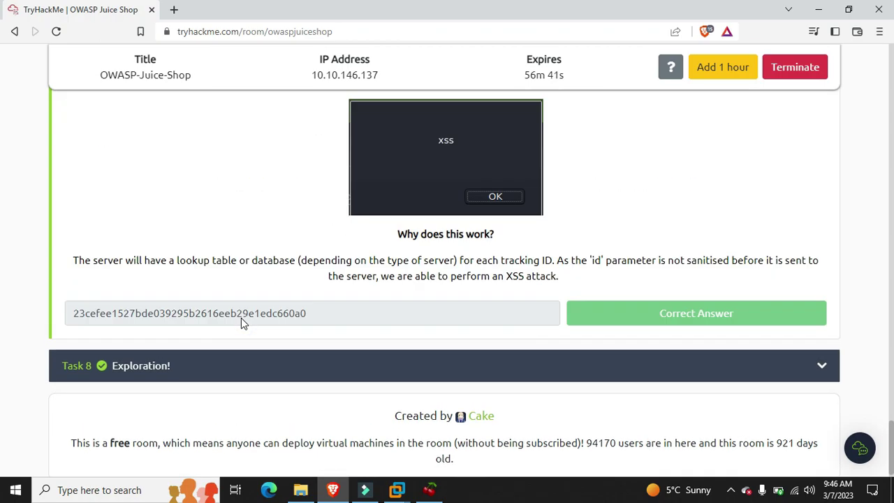
{"action": "scroll", "coordinate": [241, 320], "scroll_direction": "up", "scroll_amount": 10}
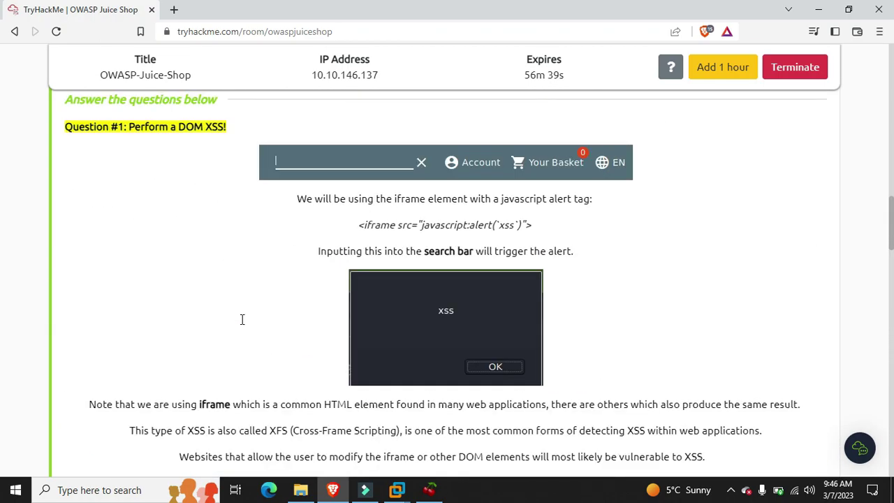
{"action": "scroll", "coordinate": [241, 320], "scroll_direction": "down", "scroll_amount": 20}
{"action": "scroll", "coordinate": [241, 325], "scroll_direction": "down", "scroll_amount": 20}
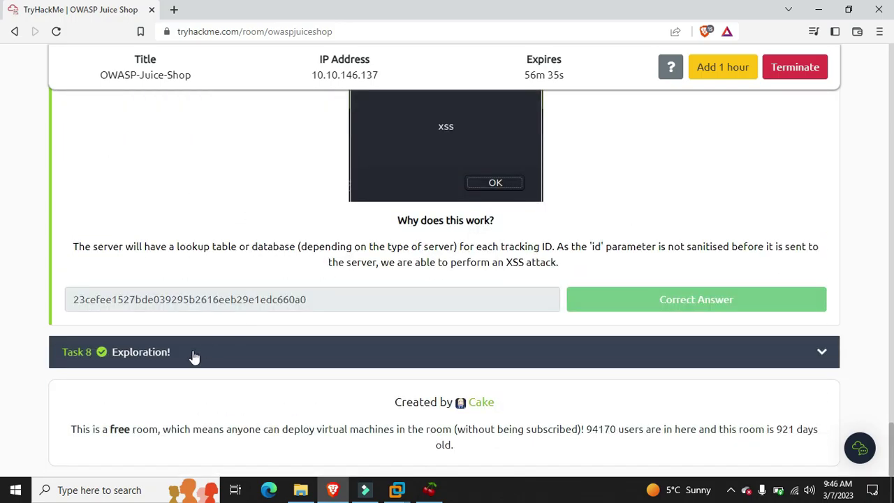
Expand Task 8, Exploration!, and look over its question about the /#/score-board/ page.
{"action": "left_click", "coordinate": [194, 357]}
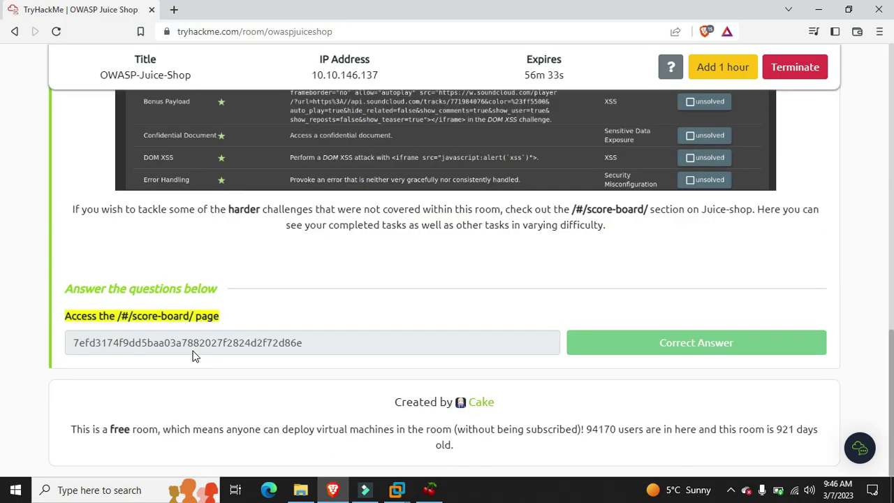
{"action": "scroll", "coordinate": [195, 357], "scroll_direction": "up", "scroll_amount": 15}
{"action": "scroll", "coordinate": [195, 356], "scroll_direction": "down", "scroll_amount": 2}
Expand Task 6 again and extend the active OWASP-Juice-Shop machine's time by 1 hour.
{"action": "left_click", "coordinate": [162, 355]}
{"action": "scroll", "coordinate": [162, 355], "scroll_direction": "down", "scroll_amount": 1}
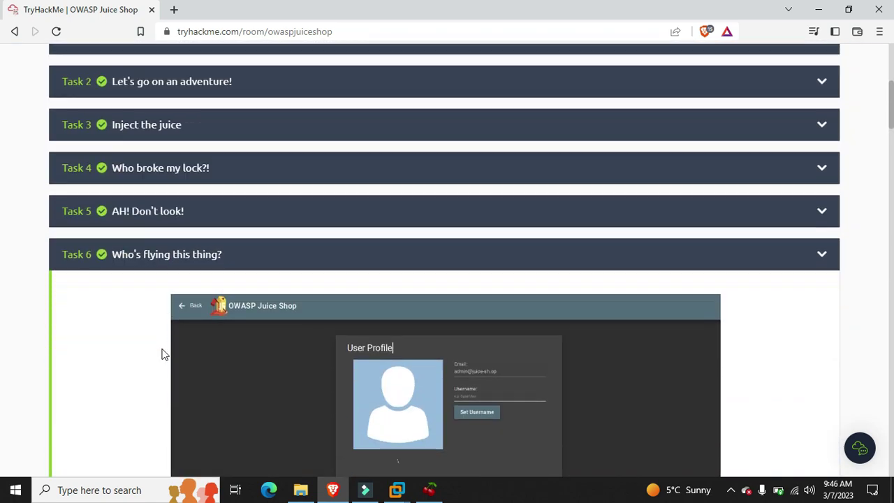
{"action": "scroll", "coordinate": [167, 342], "scroll_direction": "up", "scroll_amount": 3}
{"action": "left_click", "coordinate": [739, 136]}
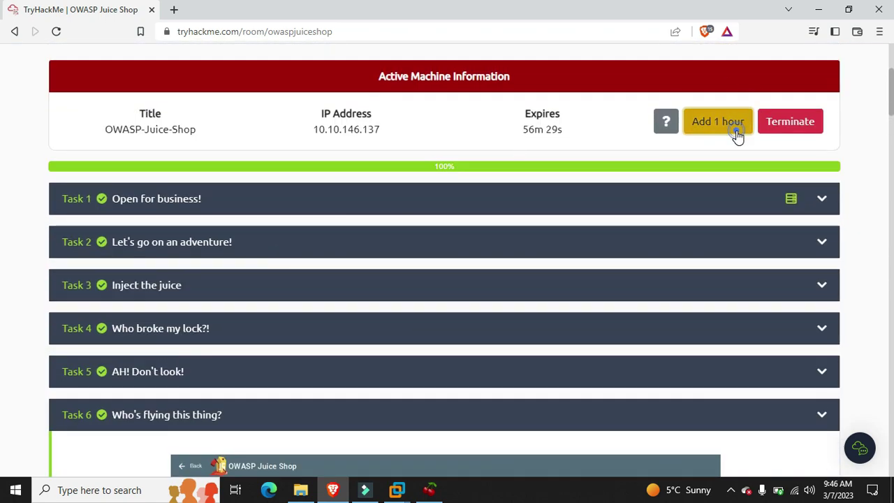
{"action": "left_click", "coordinate": [730, 489]}
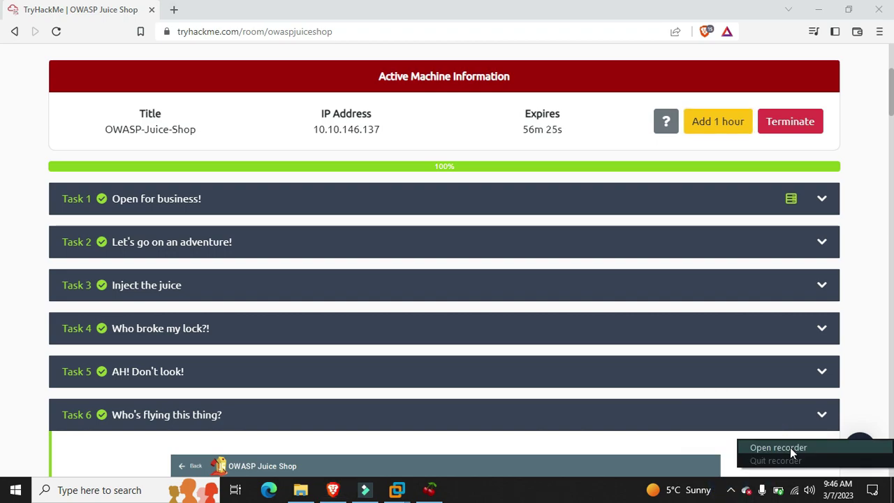
{"action": "left_click", "coordinate": [790, 446]}
{"action": "left_click", "coordinate": [714, 464]}
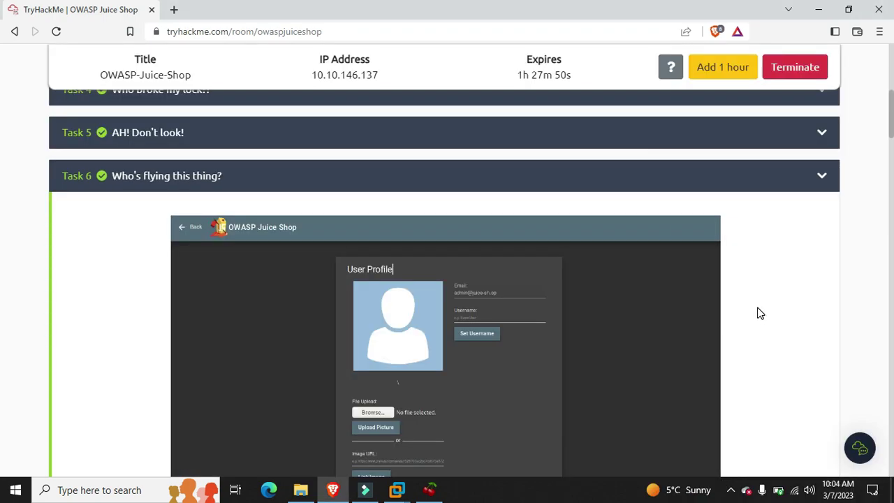
Read Task 6's introduction to Broken Access Control, including the horizontal and vertical privilege escalation table and diagram.
{"action": "scroll", "coordinate": [760, 313], "scroll_direction": "down", "scroll_amount": 1}
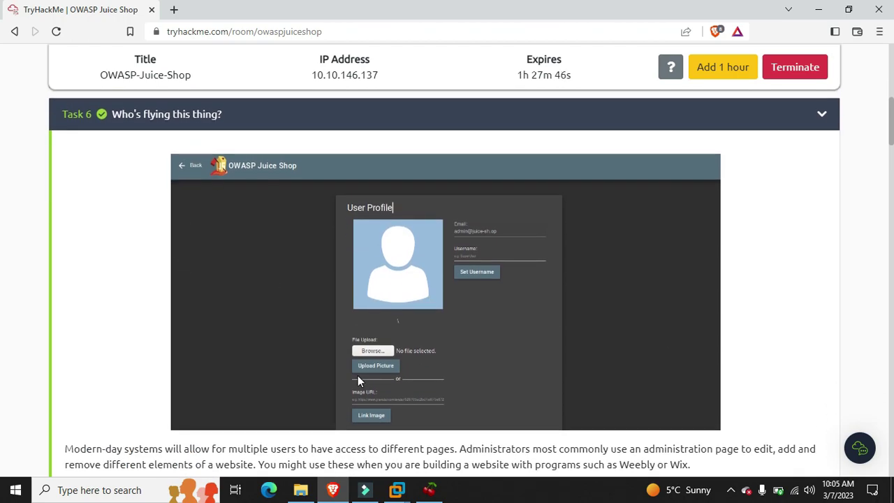
{"action": "scroll", "coordinate": [358, 375], "scroll_direction": "down", "scroll_amount": 1}
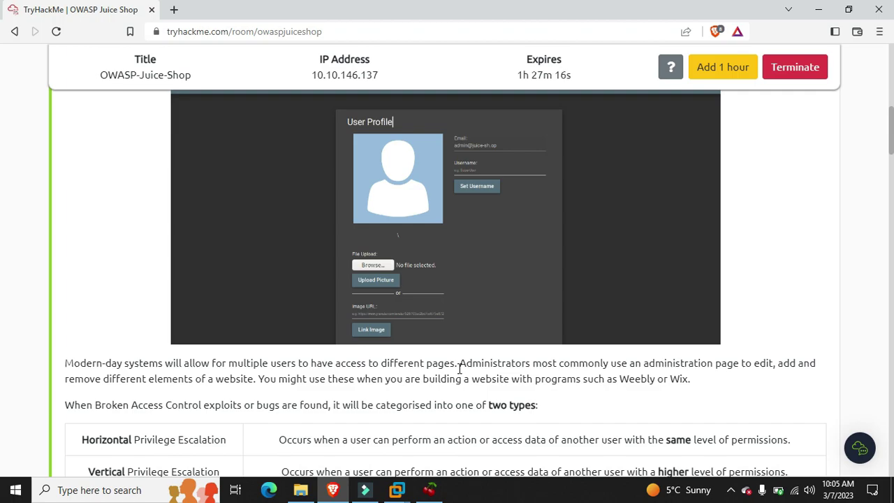
{"action": "scroll", "coordinate": [460, 369], "scroll_direction": "down", "scroll_amount": 2}
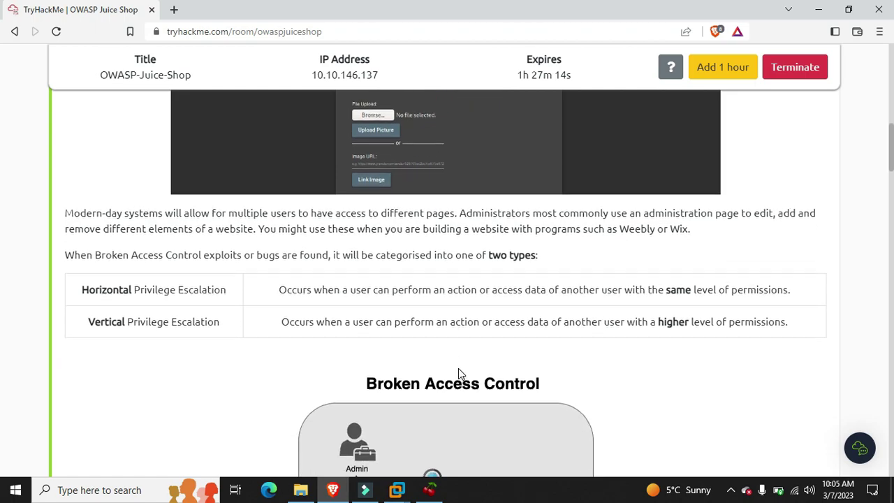
{"action": "scroll", "coordinate": [458, 368], "scroll_direction": "down", "scroll_amount": 1}
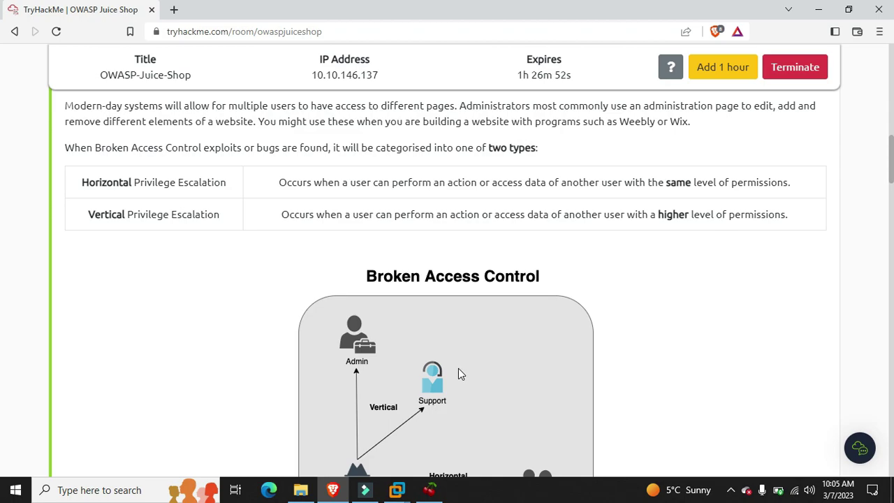
{"action": "scroll", "coordinate": [458, 368], "scroll_direction": "down", "scroll_amount": 1}
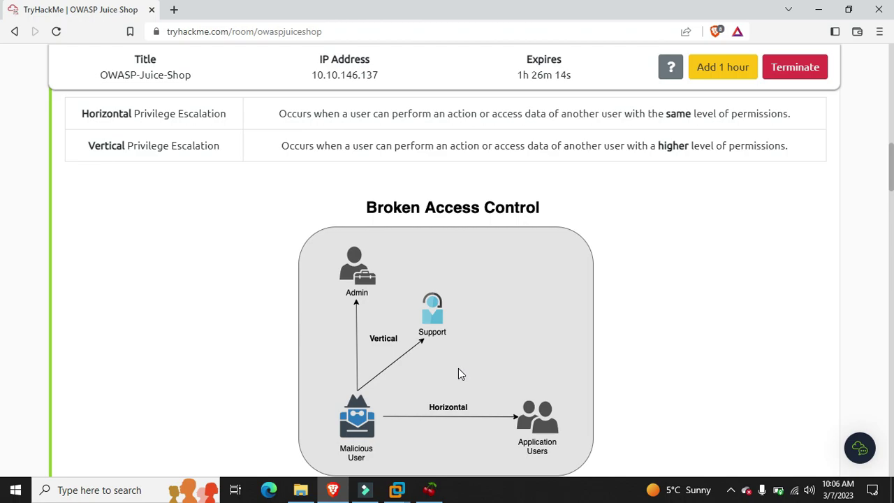
{"action": "scroll", "coordinate": [458, 369], "scroll_direction": "down", "scroll_amount": 1}
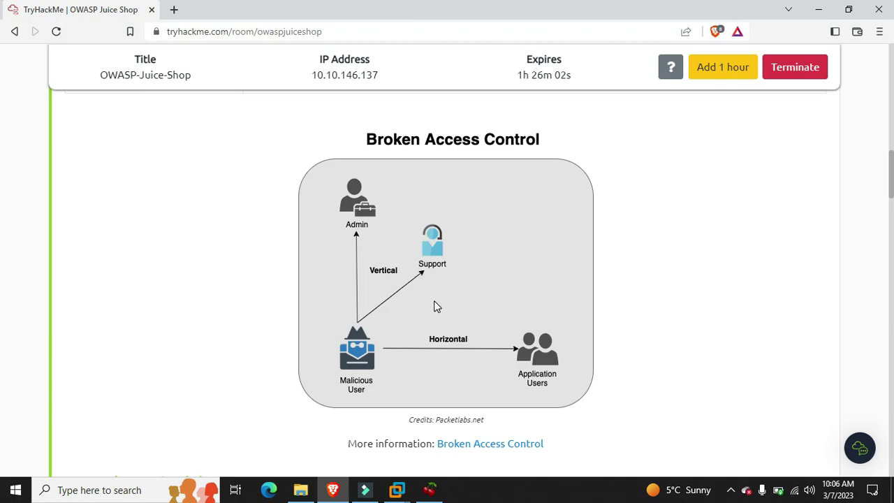
Read the Question #1 instructions on opening the Firefox Debugger and locating the script main-es2015.js.
{"action": "scroll", "coordinate": [434, 305], "scroll_direction": "down", "scroll_amount": 2}
{"action": "scroll", "coordinate": [434, 305], "scroll_direction": "down", "scroll_amount": 2}
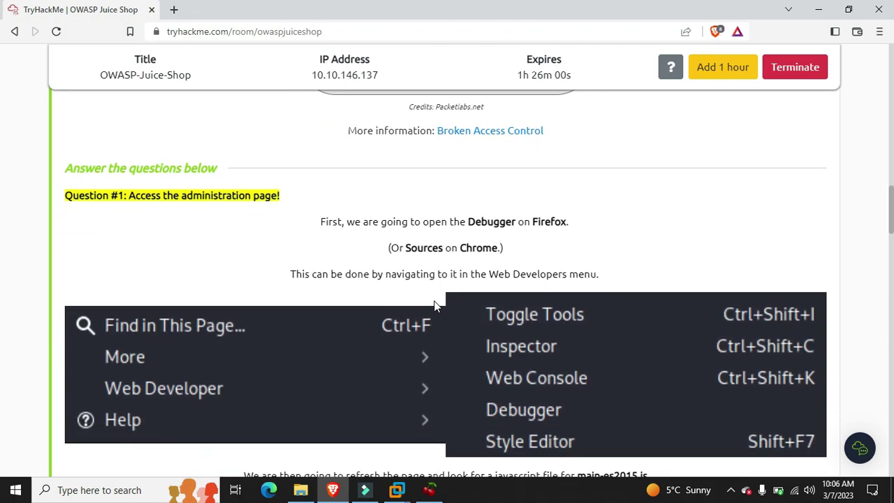
{"action": "scroll", "coordinate": [433, 306], "scroll_direction": "down", "scroll_amount": 1}
{"action": "scroll", "coordinate": [433, 306], "scroll_direction": "down", "scroll_amount": 1}
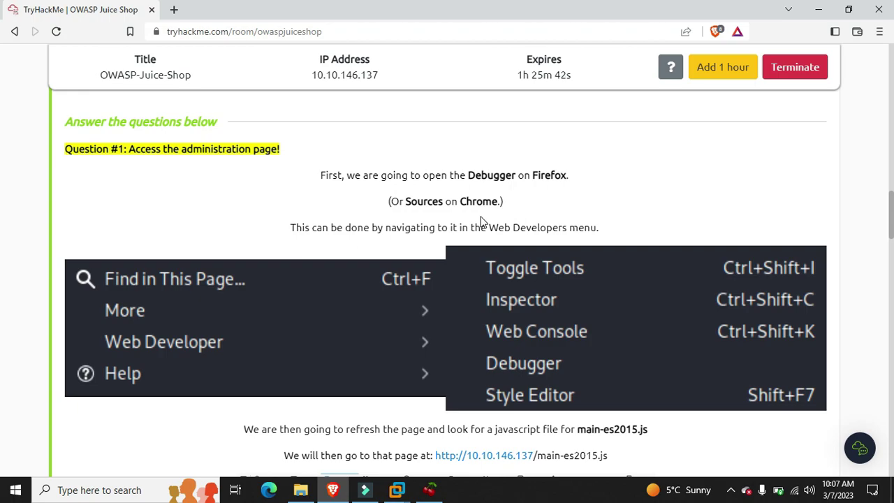
{"action": "scroll", "coordinate": [493, 206], "scroll_direction": "down", "scroll_amount": 1}
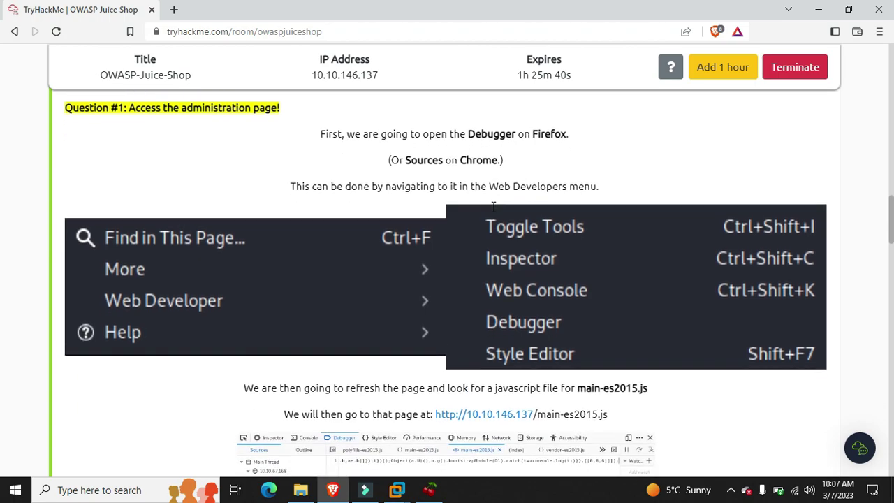
{"action": "scroll", "coordinate": [560, 179], "scroll_direction": "down", "scroll_amount": 1}
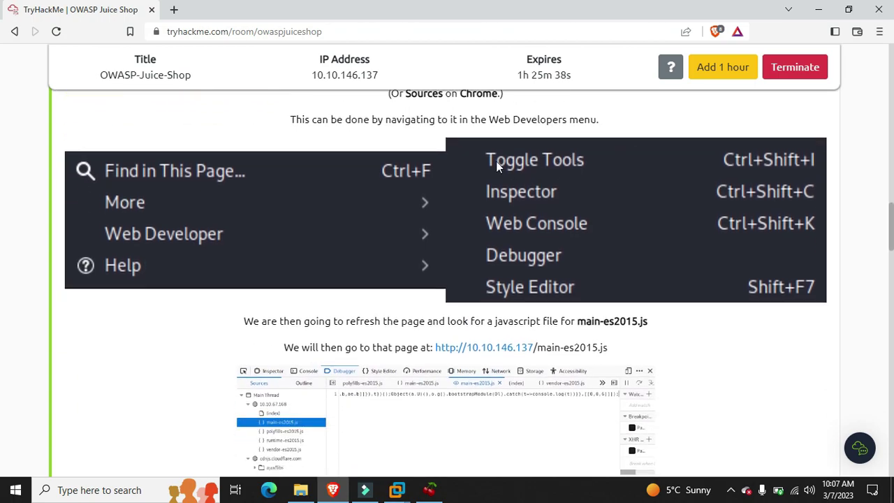
{"action": "scroll", "coordinate": [563, 120], "scroll_direction": "down", "scroll_amount": 2}
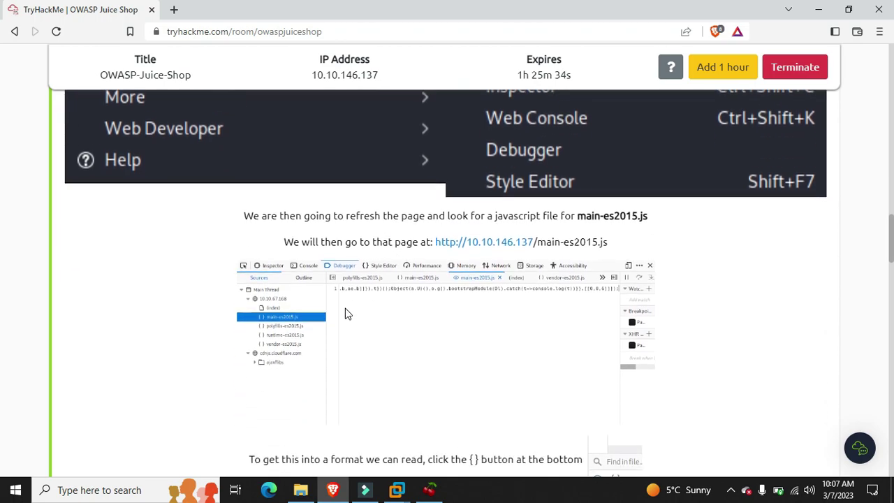
{"action": "scroll", "coordinate": [345, 308], "scroll_direction": "down", "scroll_amount": 1}
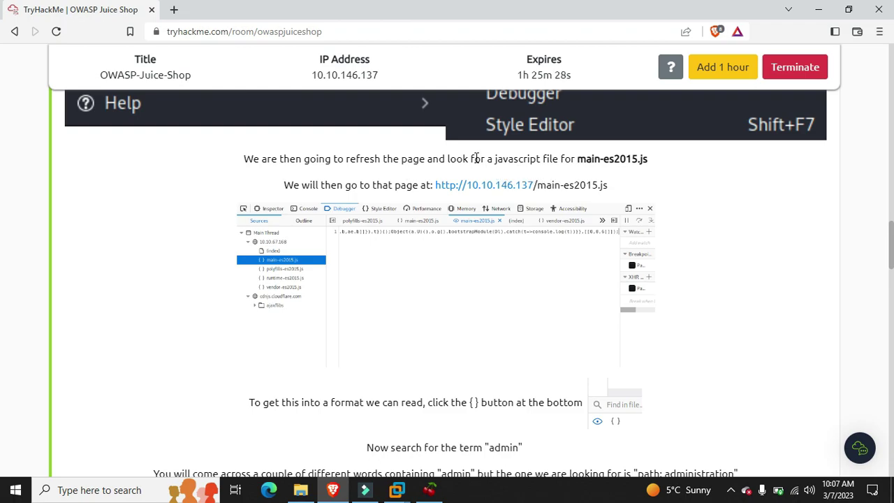
Examine the enlarged Question #1 instructions on formatting main-es2015.js, searching it for "admin" and finding "path: administration".
{"action": "scroll", "coordinate": [522, 208], "scroll_direction": "up", "scroll_amount": 3}
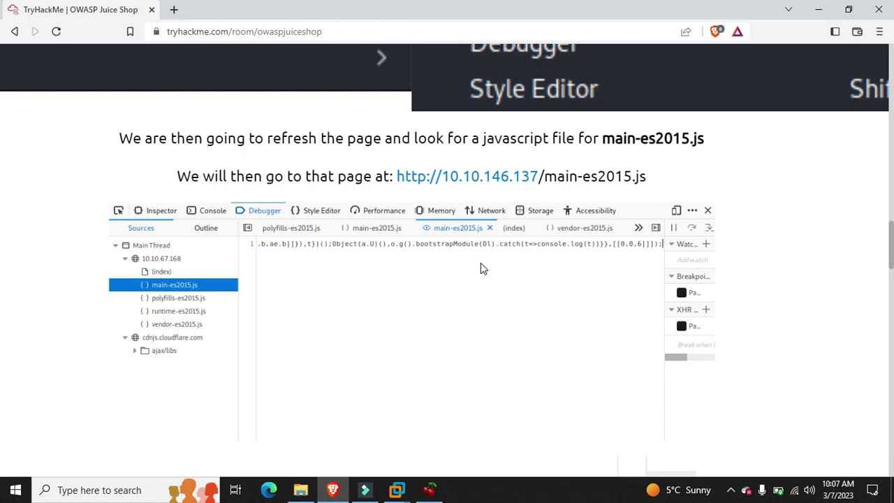
{"action": "scroll", "coordinate": [467, 234], "scroll_direction": "down", "scroll_amount": 5}
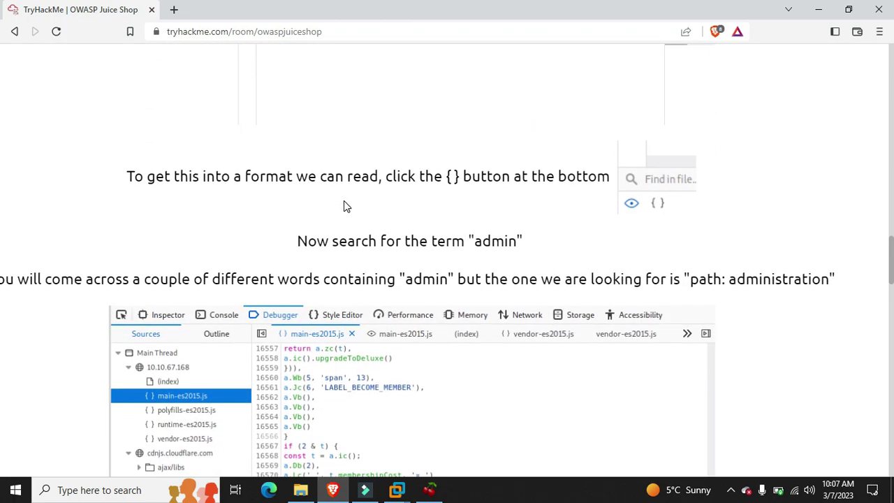
{"action": "left_click", "coordinate": [447, 175]}
{"action": "scroll", "coordinate": [403, 270], "scroll_direction": "down", "scroll_amount": 2}
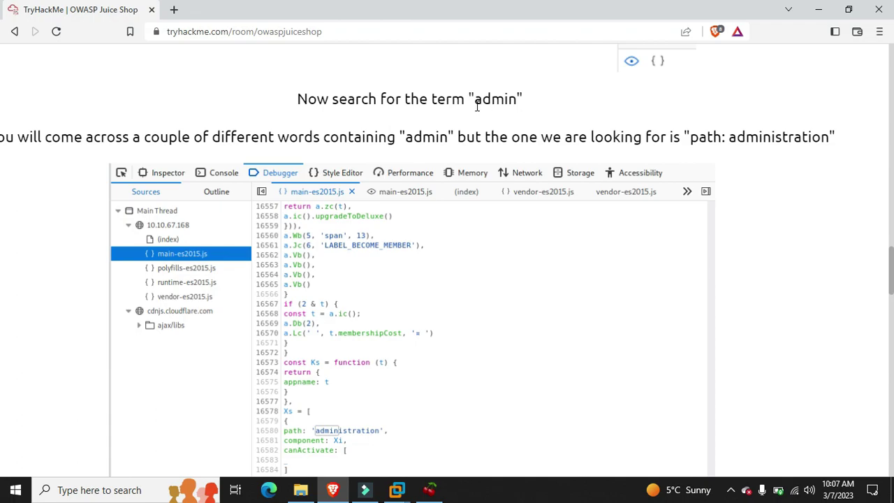
{"action": "scroll", "coordinate": [301, 184], "scroll_direction": "down", "scroll_amount": 2}
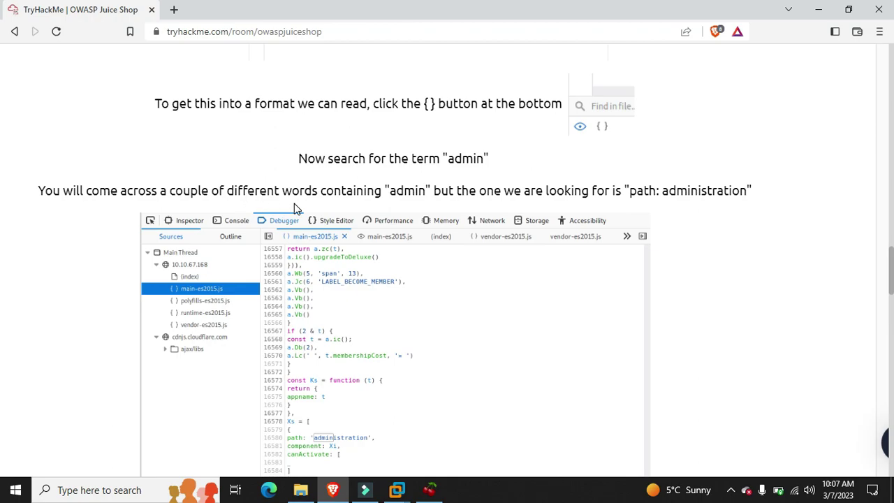
{"action": "scroll", "coordinate": [294, 203], "scroll_direction": "down", "scroll_amount": 1}
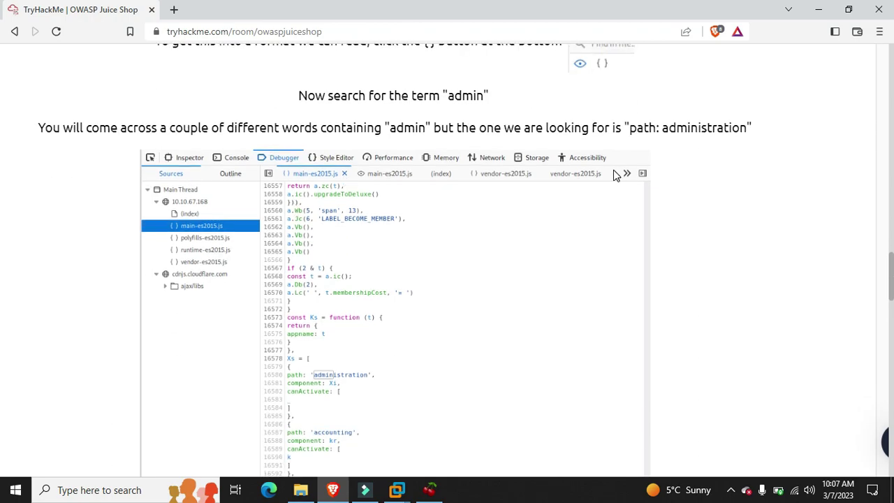
{"action": "scroll", "coordinate": [615, 175], "scroll_direction": "up", "scroll_amount": 2}
{"action": "scroll", "coordinate": [613, 175], "scroll_direction": "up", "scroll_amount": 1}
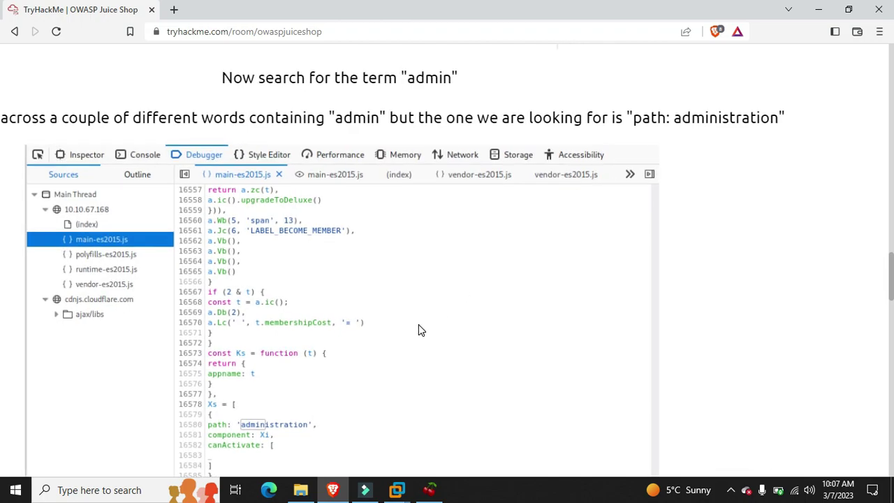
Examine the instruction screenshot's code for the administration, accounting and about paths in main-es2015.js.
{"action": "scroll", "coordinate": [419, 329], "scroll_direction": "down", "scroll_amount": 2}
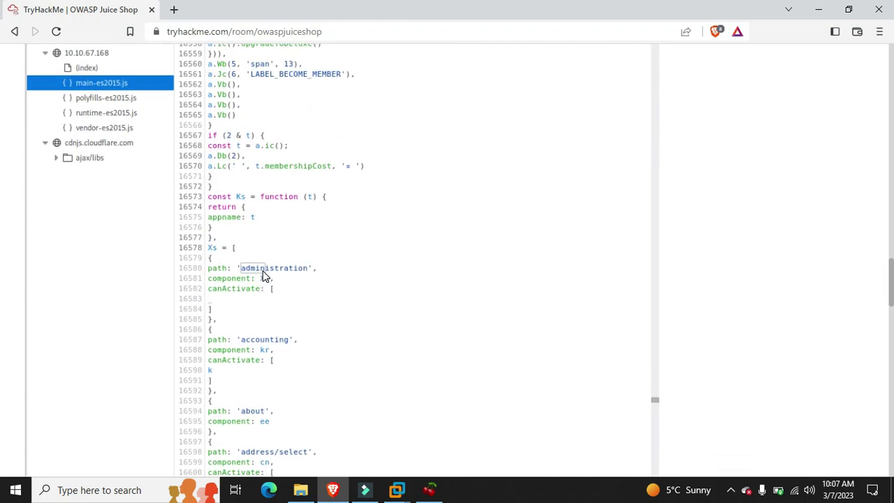
{"action": "scroll", "coordinate": [262, 273], "scroll_direction": "down", "scroll_amount": 3}
{"action": "scroll", "coordinate": [262, 272], "scroll_direction": "up", "scroll_amount": 3}
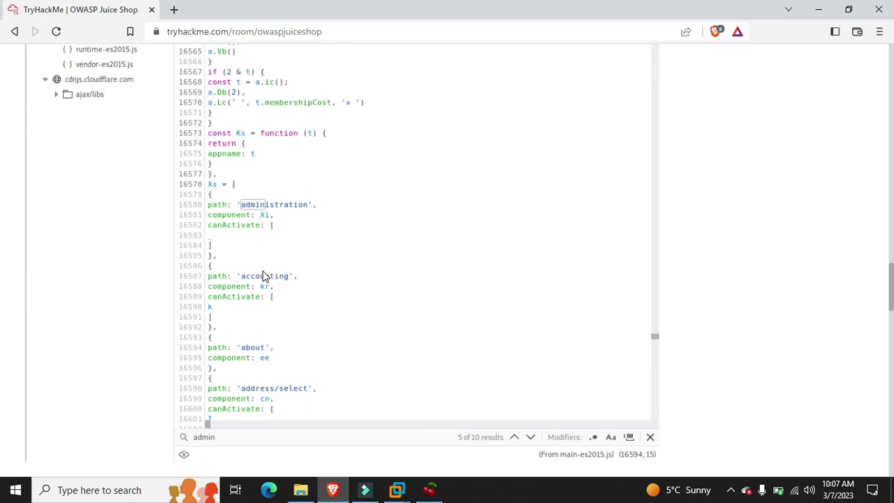
{"action": "scroll", "coordinate": [264, 273], "scroll_direction": "down", "scroll_amount": 2}
{"action": "scroll", "coordinate": [264, 274], "scroll_direction": "down", "scroll_amount": 3}
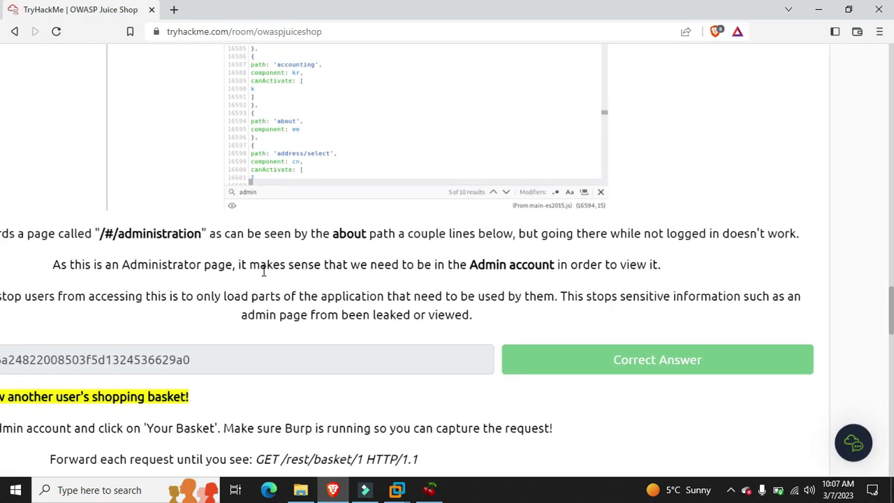
Read the explanation of the "/#/administration" page, the required Admin account and how to stop users from accessing it.
{"action": "scroll", "coordinate": [264, 276], "scroll_direction": "up", "scroll_amount": 1}
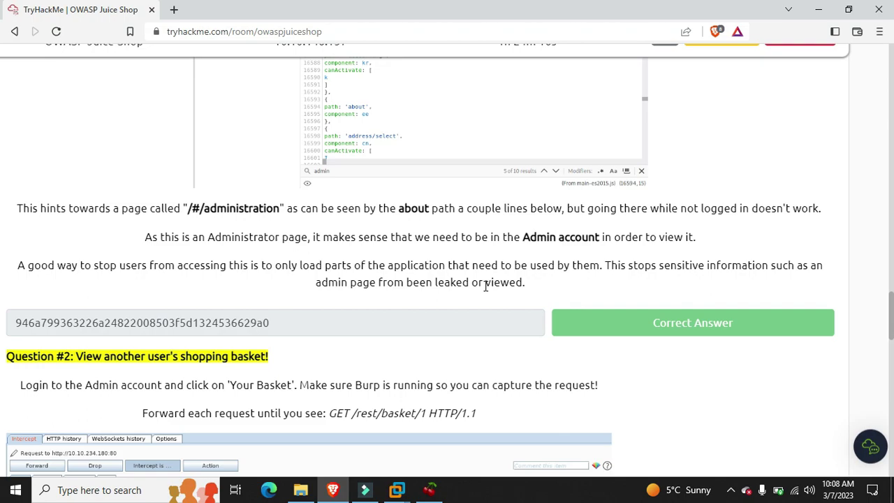
{"action": "scroll", "coordinate": [486, 286], "scroll_direction": "up", "scroll_amount": 2}
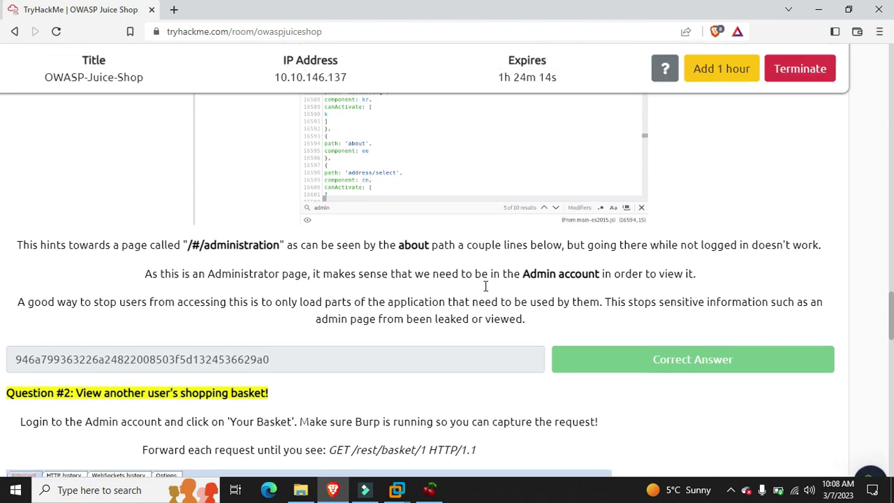
{"action": "scroll", "coordinate": [485, 286], "scroll_direction": "up", "scroll_amount": 3, "text": "ctrl"}
{"action": "scroll", "coordinate": [485, 287], "scroll_direction": "up", "scroll_amount": 2}
{"action": "scroll", "coordinate": [486, 286], "scroll_direction": "left", "scroll_amount": 2}
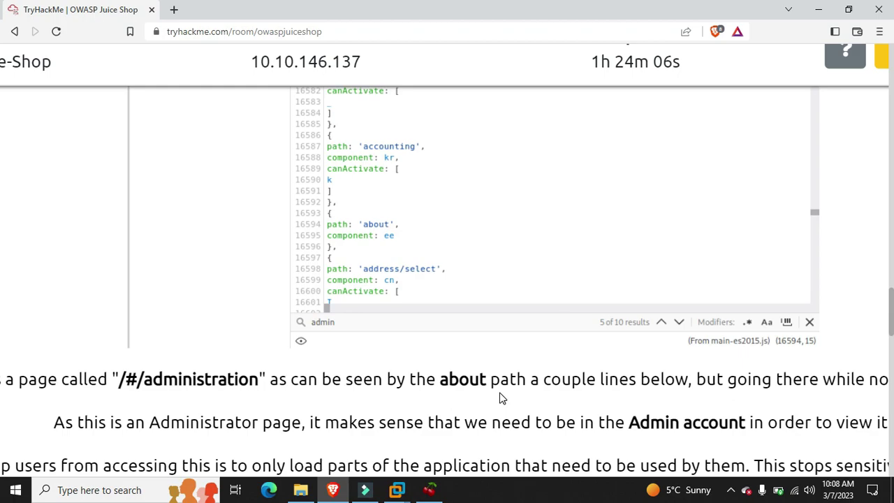
{"action": "scroll", "coordinate": [499, 398], "scroll_direction": "down", "scroll_amount": 2, "text": "ctrl"}
{"action": "scroll", "coordinate": [499, 398], "scroll_direction": "down", "scroll_amount": 3}
{"action": "scroll", "coordinate": [499, 398], "scroll_direction": "right", "scroll_amount": 1}
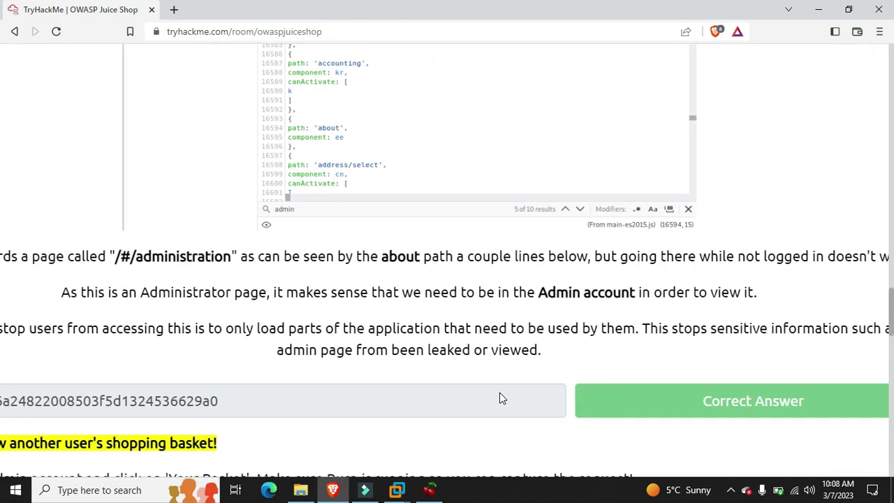
{"action": "scroll", "coordinate": [500, 398], "scroll_direction": "right", "scroll_amount": 2}
{"action": "scroll", "coordinate": [500, 398], "scroll_direction": "left", "scroll_amount": 1}
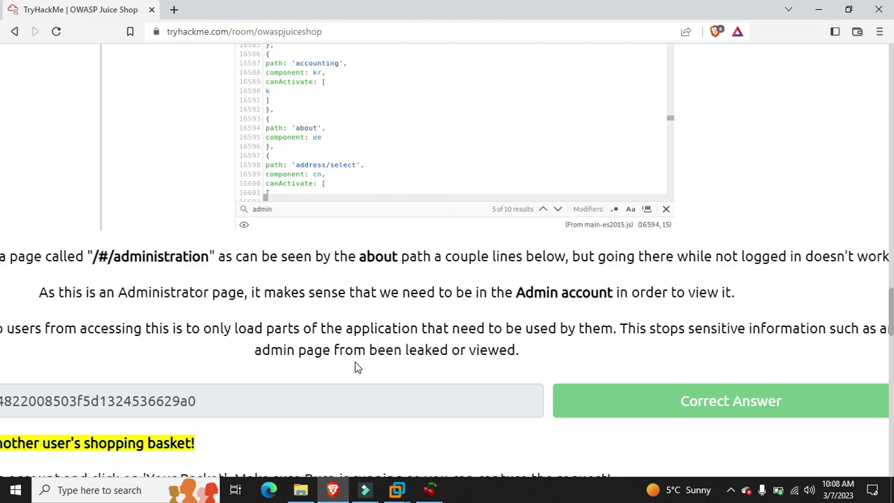
{"action": "scroll", "coordinate": [358, 368], "scroll_direction": "down", "scroll_amount": 1}
{"action": "scroll", "coordinate": [355, 368], "scroll_direction": "down", "scroll_amount": 3, "text": "ctrl"}
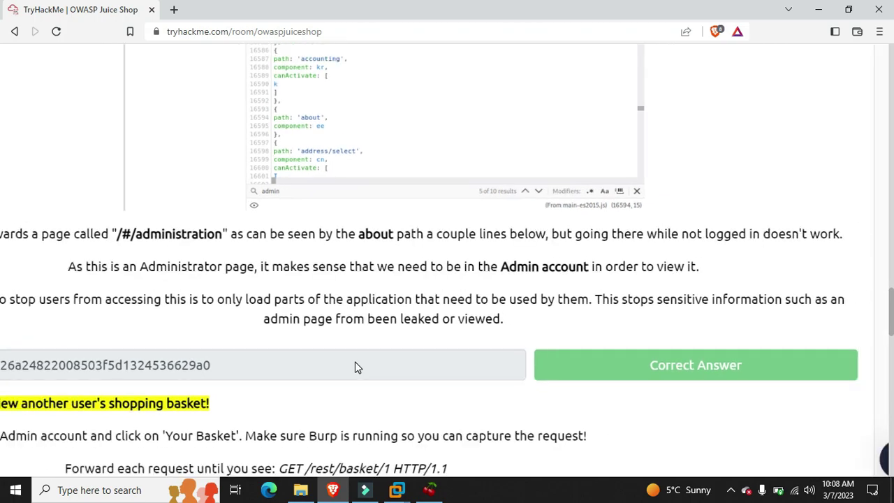
{"action": "scroll", "coordinate": [355, 368], "scroll_direction": "up", "scroll_amount": 1, "text": "ctrl"}
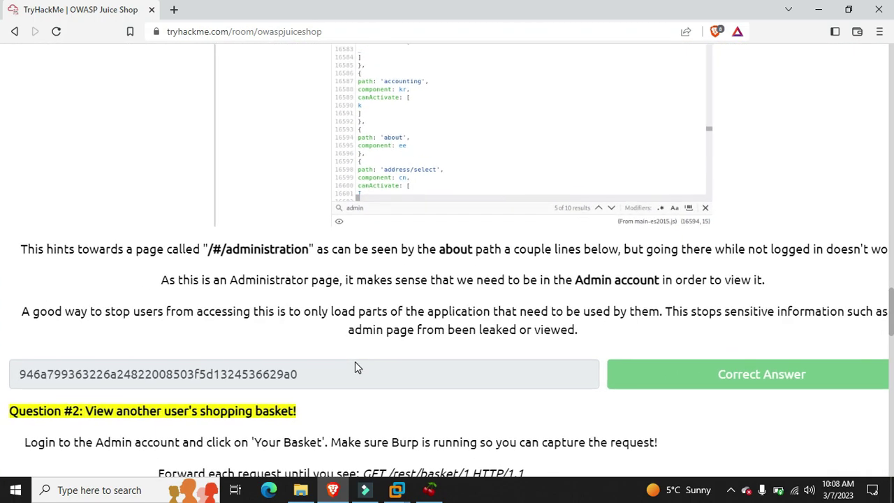
{"action": "scroll", "coordinate": [569, 336], "scroll_direction": "down", "scroll_amount": 1, "text": "ctrl"}
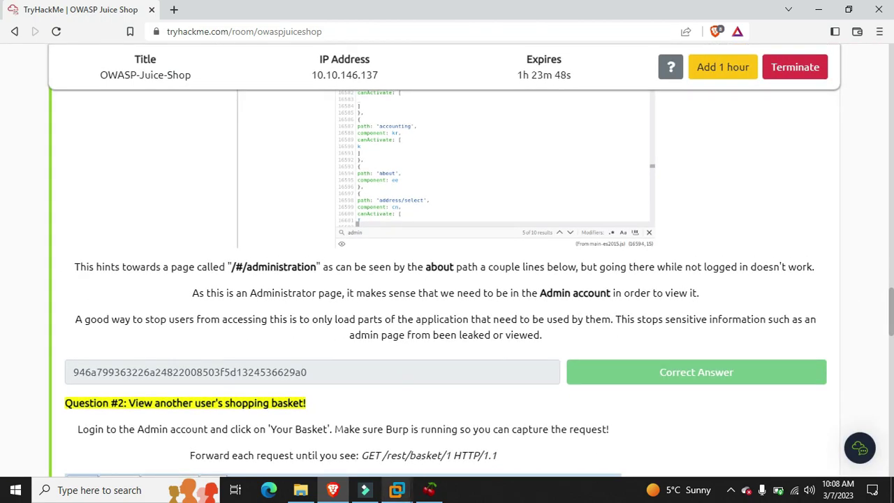
Switch to the Parrotmachine virtual machine in VMware and log out of the OWASP Juice Shop account.
{"action": "mouse_move", "coordinate": [397, 489]}
{"action": "left_click", "coordinate": [455, 400]}
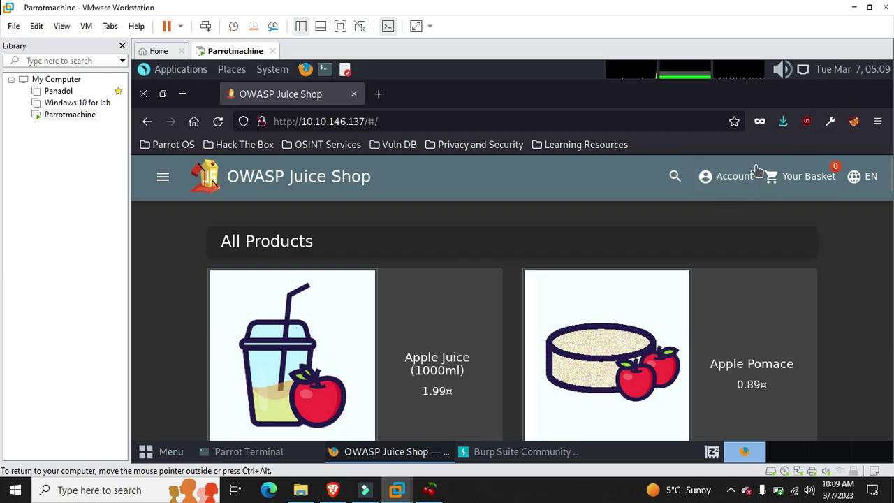
{"action": "left_click", "coordinate": [732, 183]}
{"action": "left_click", "coordinate": [748, 313]}
Open Firefox's Web Developer Tools on the Juice Shop page and show the Debugger.
{"action": "left_click", "coordinate": [878, 123]}
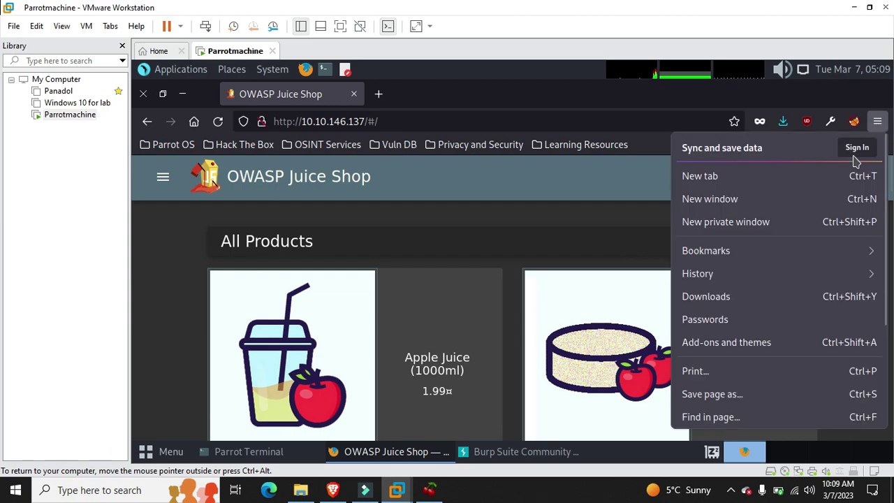
{"action": "scroll", "coordinate": [750, 417], "scroll_direction": "down", "scroll_amount": 3}
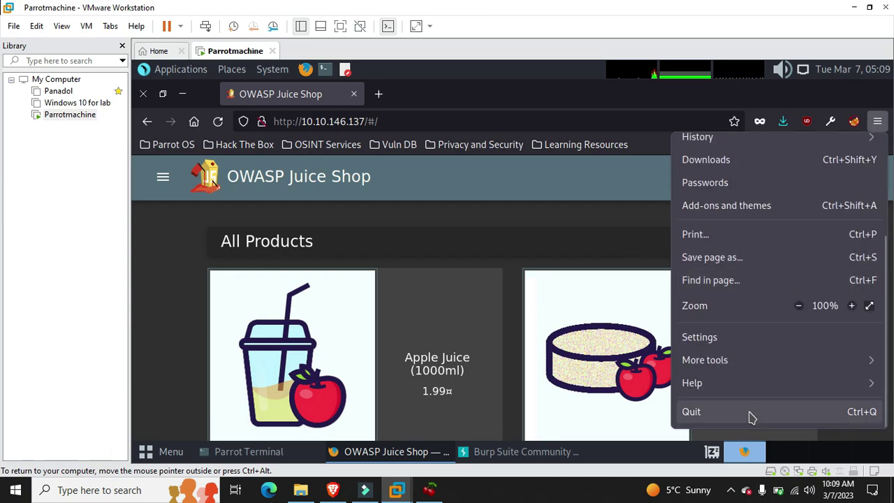
{"action": "left_click", "coordinate": [724, 369]}
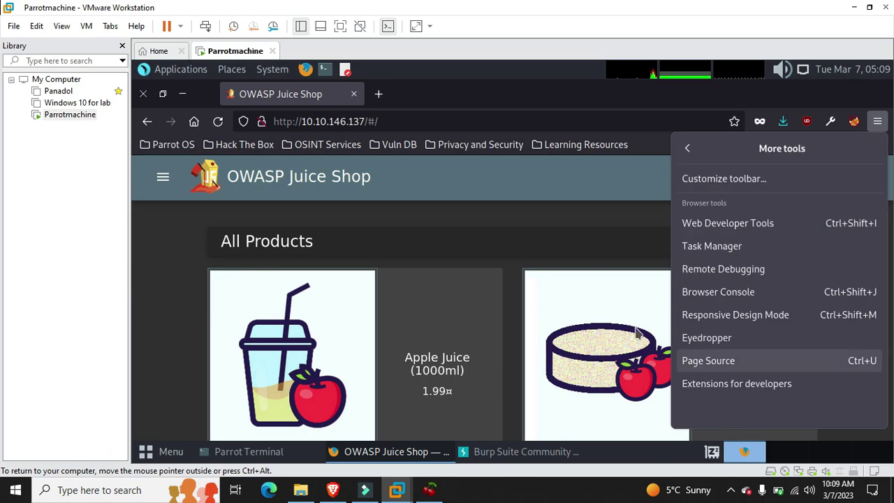
{"action": "left_click", "coordinate": [729, 222]}
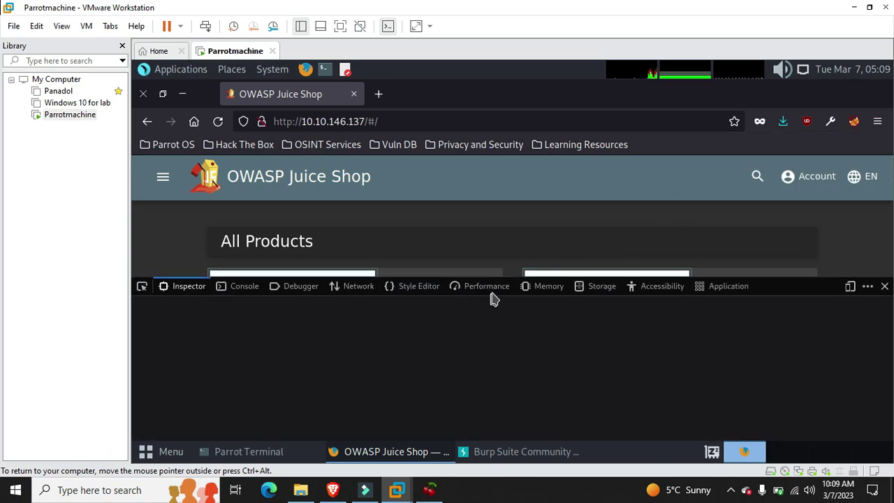
{"action": "left_click", "coordinate": [293, 288]}
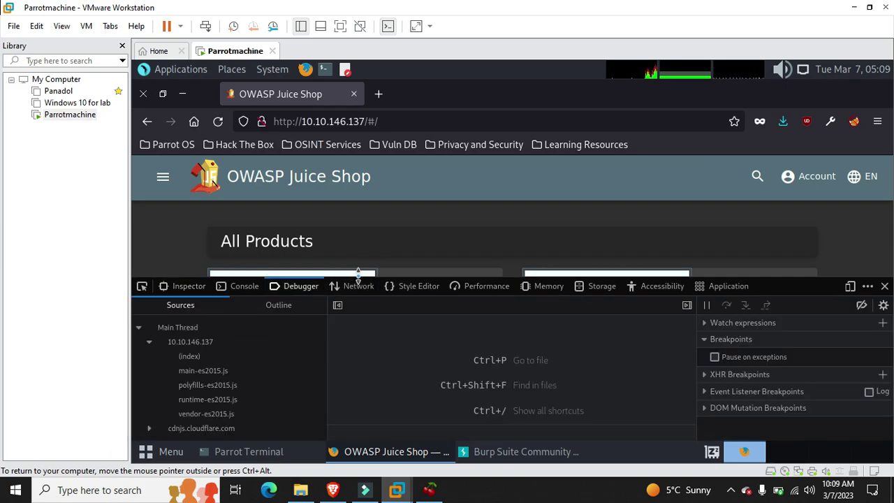
Enlarge the developer tools, reload the page and open main-es2015.js from the 10.10.146.137 sources.
{"action": "left_click_drag", "start_coordinate": [359, 278], "coordinate": [368, 171]}
{"action": "left_click", "coordinate": [198, 245]}
{"action": "left_click", "coordinate": [198, 244]}
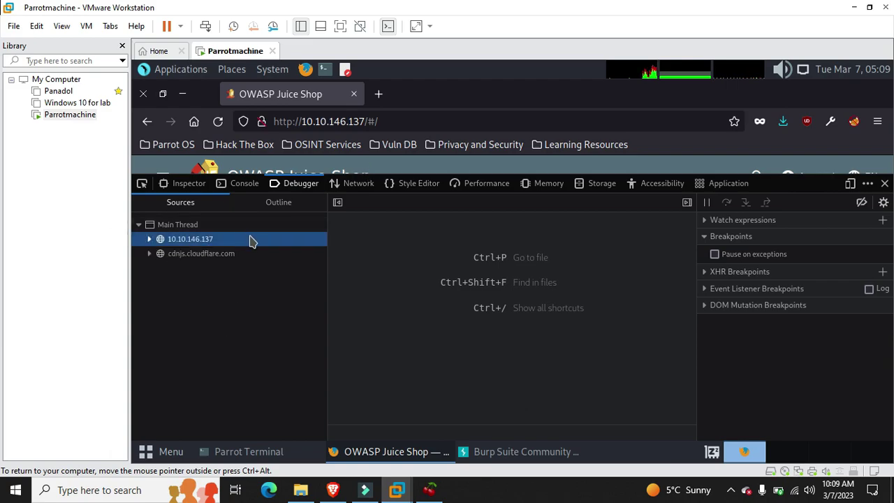
{"action": "left_click", "coordinate": [150, 238]}
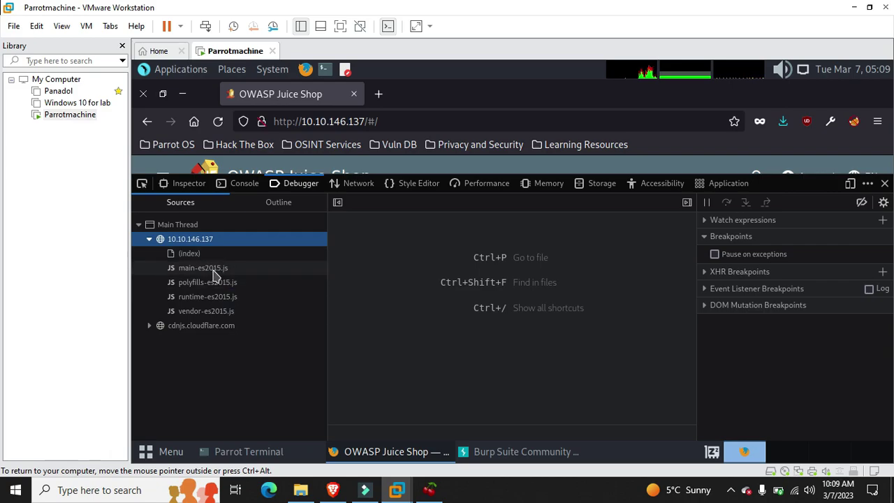
{"action": "left_click", "coordinate": [218, 123]}
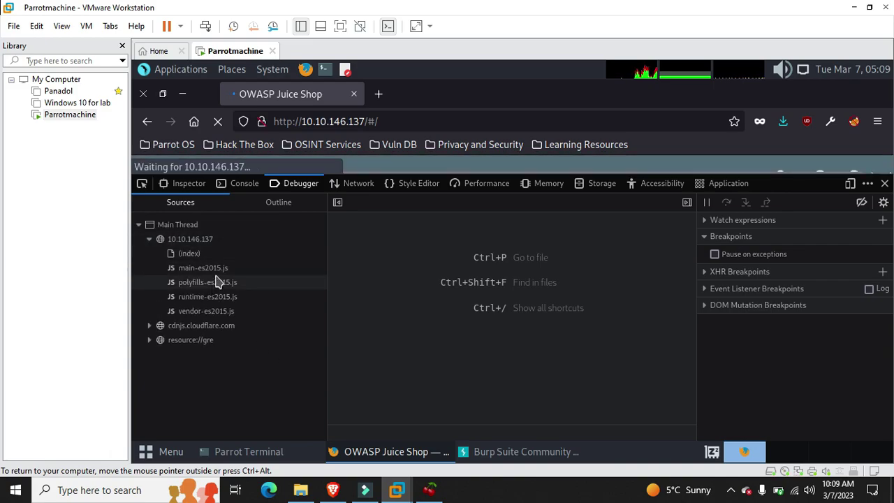
{"action": "left_click", "coordinate": [202, 268]}
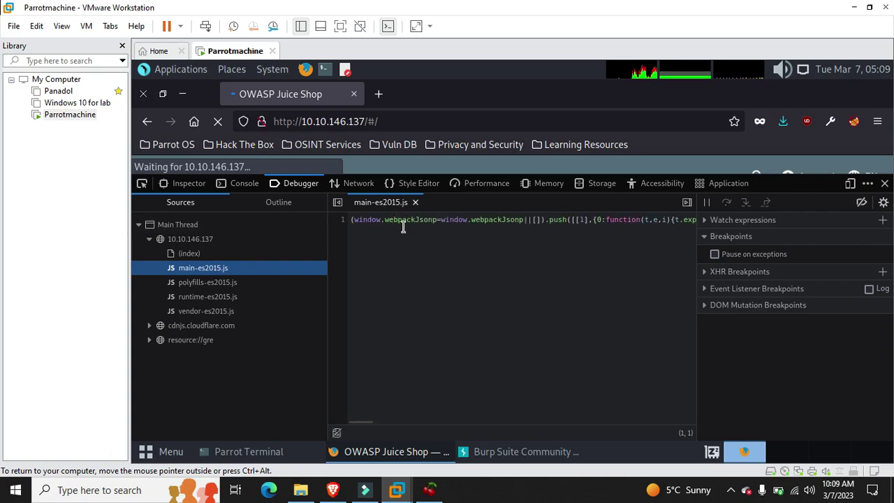
Widen the code area and pretty-print main-es2015.js.
{"action": "key", "text": "End"}
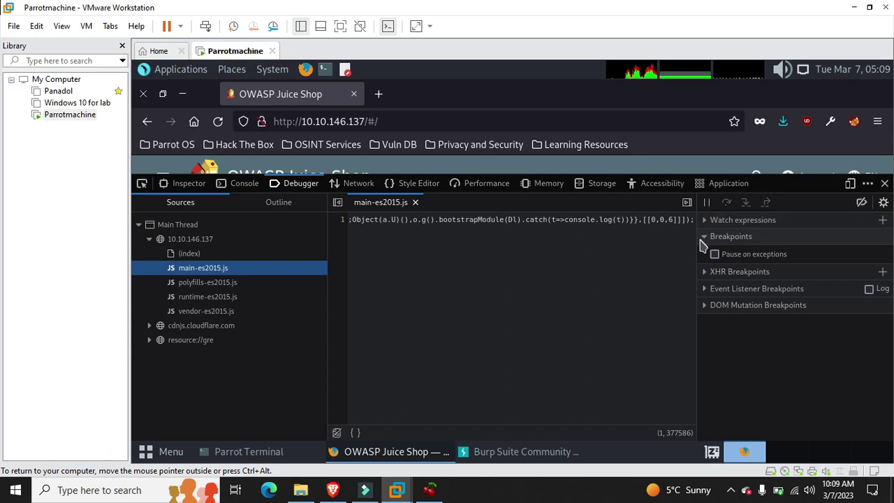
{"action": "left_click_drag", "start_coordinate": [698, 245], "coordinate": [759, 323]}
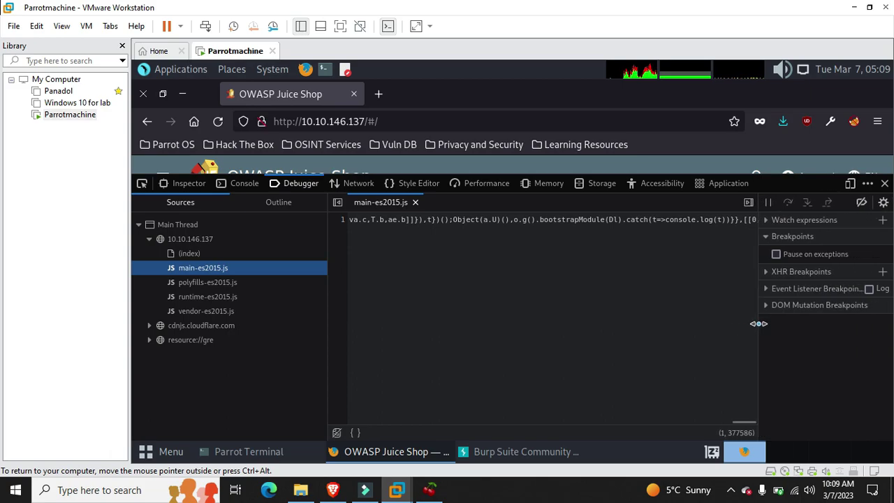
{"action": "left_click", "coordinate": [355, 433]}
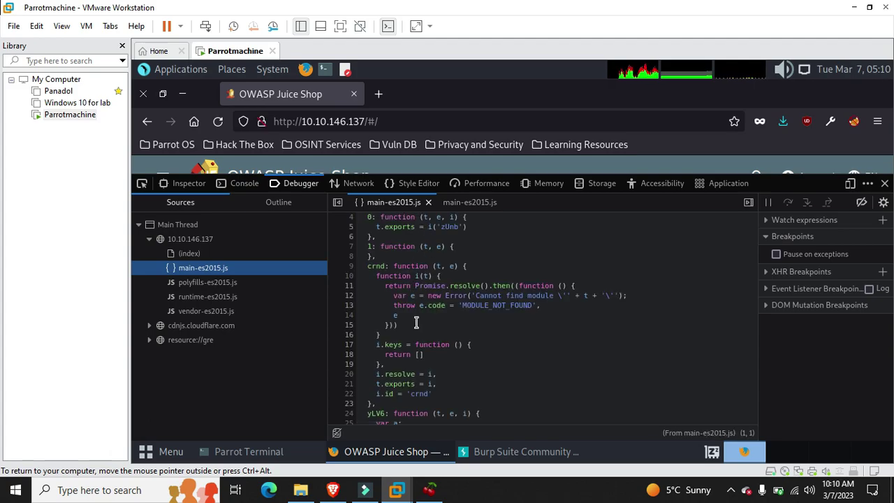
Look through the beginning of the formatted main-es2015.js for the administration path.
{"action": "scroll", "coordinate": [416, 322], "scroll_direction": "down", "scroll_amount": 10}
{"action": "scroll", "coordinate": [416, 322], "scroll_direction": "down", "scroll_amount": 15}
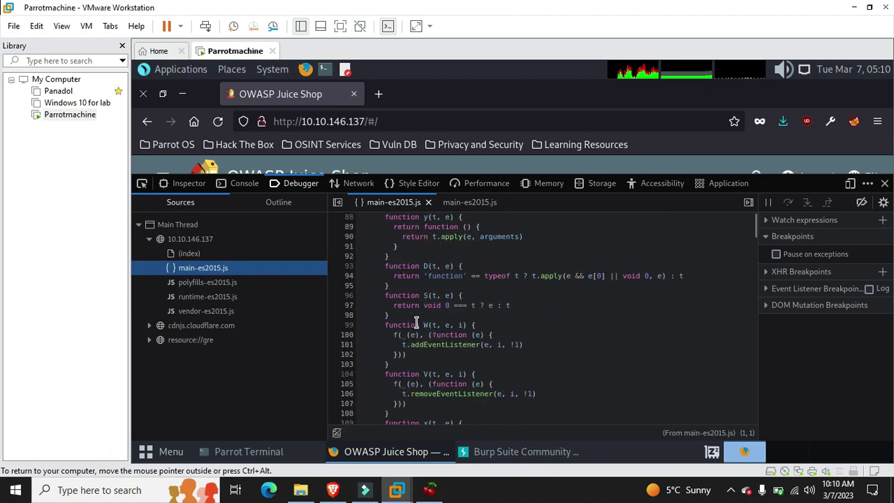
{"action": "scroll", "coordinate": [416, 322], "scroll_direction": "down", "scroll_amount": 16}
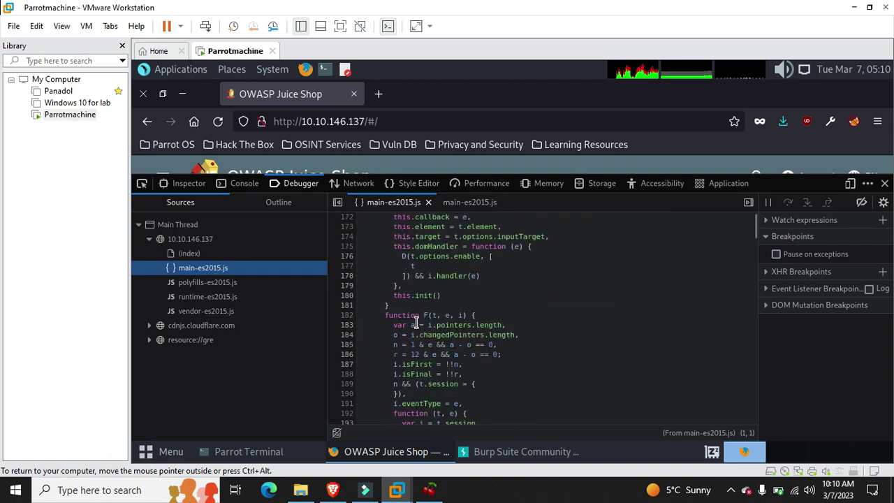
{"action": "scroll", "coordinate": [417, 322], "scroll_direction": "down", "scroll_amount": 5}
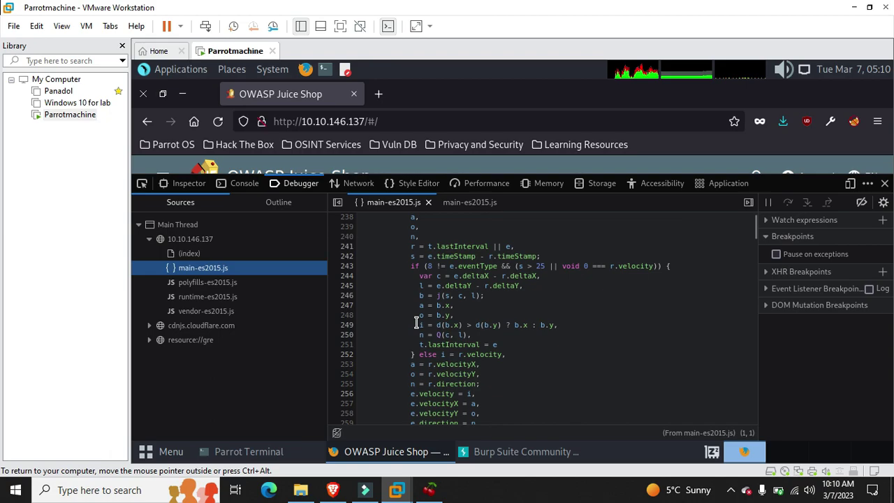
{"action": "scroll", "coordinate": [419, 381], "scroll_direction": "down", "scroll_amount": 10}
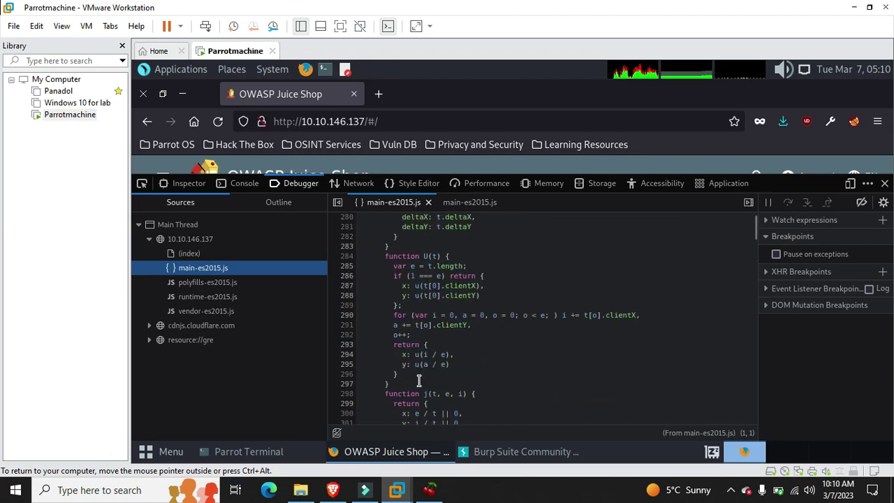
{"action": "scroll", "coordinate": [419, 381], "scroll_direction": "down", "scroll_amount": 11}
Switch back to the TryHackMe room in Brave and recheck the Question #1 screenshot for the administration path's location.
{"action": "mouse_move", "coordinate": [335, 494]}
{"action": "left_click", "coordinate": [381, 408]}
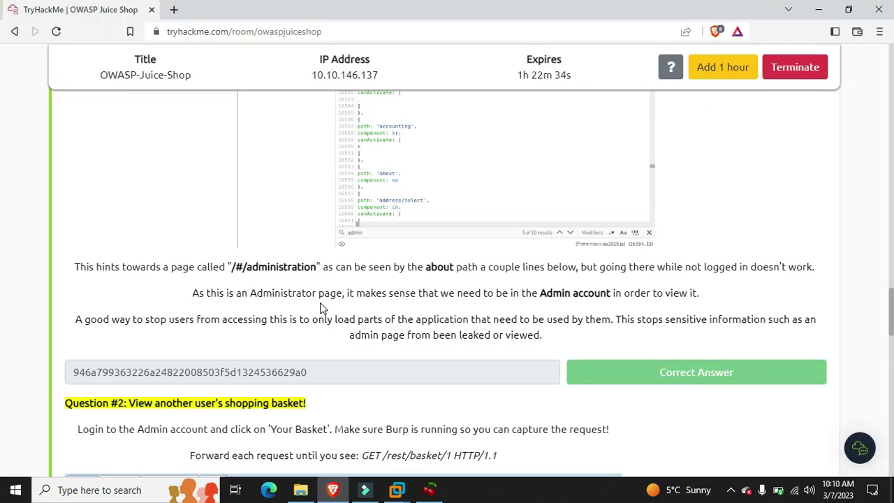
{"action": "scroll", "coordinate": [383, 209], "scroll_direction": "up", "scroll_amount": 5}
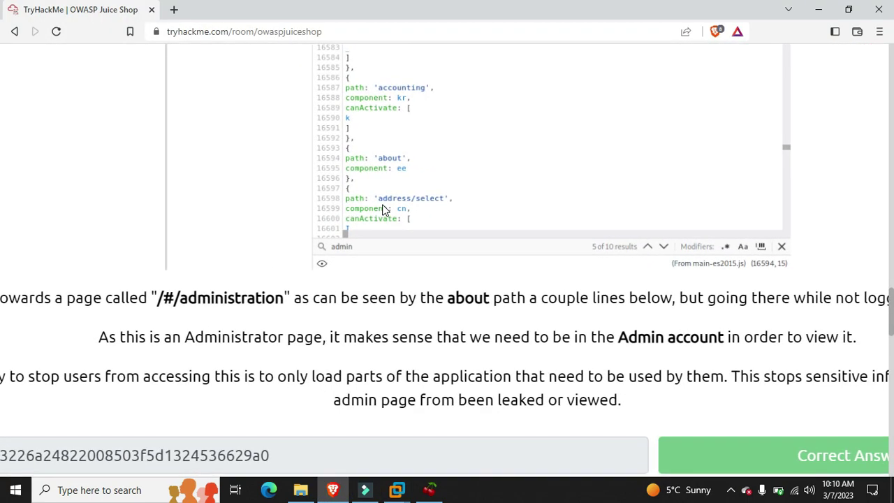
{"action": "scroll", "coordinate": [382, 209], "scroll_direction": "down", "scroll_amount": 5}
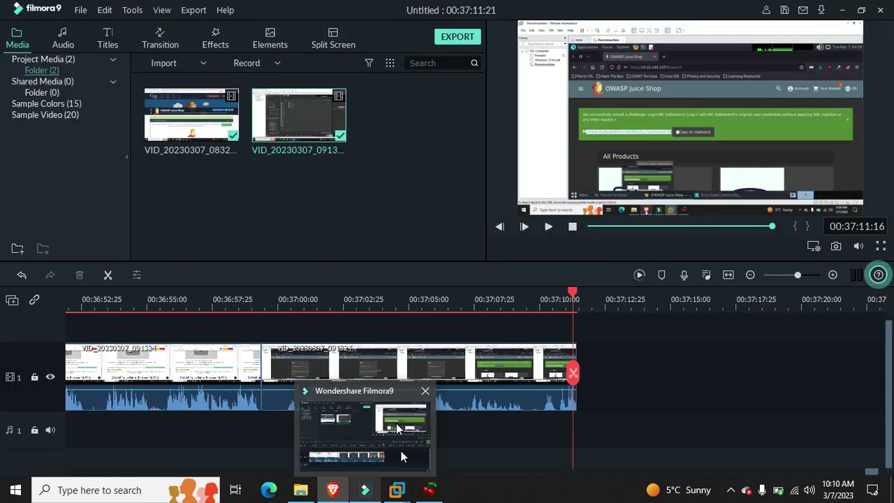
Switch back to the Parrot virtual machine and search the later part of the formatted main-es2015.js for the administration path.
{"action": "mouse_move", "coordinate": [396, 489]}
{"action": "left_click", "coordinate": [433, 436]}
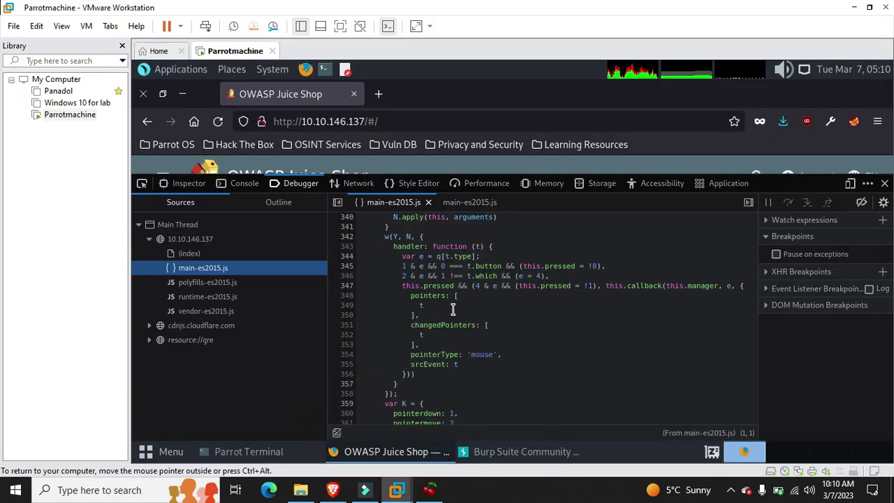
{"action": "scroll", "coordinate": [375, 340], "scroll_direction": "down", "scroll_amount": 8}
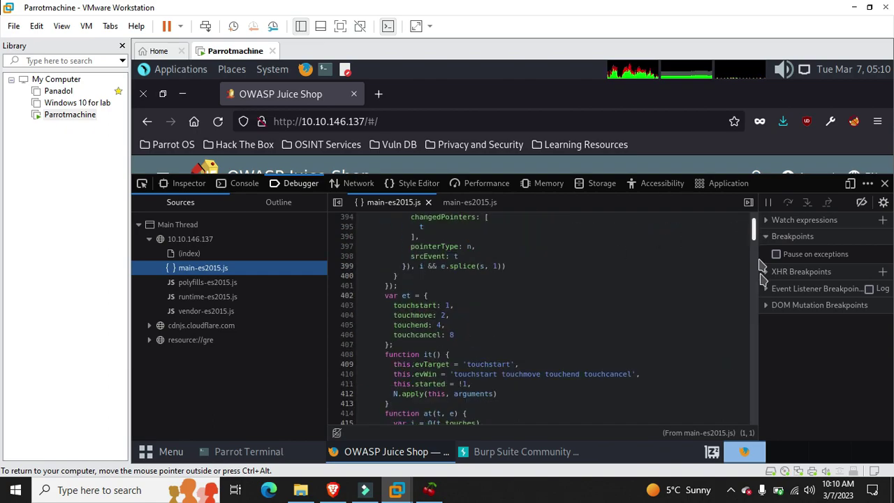
{"action": "left_click_drag", "start_coordinate": [754, 231], "coordinate": [755, 287]}
{"action": "left_click_drag", "start_coordinate": [762, 322], "coordinate": [756, 373]}
{"action": "scroll", "coordinate": [371, 333], "scroll_direction": "down", "scroll_amount": 5}
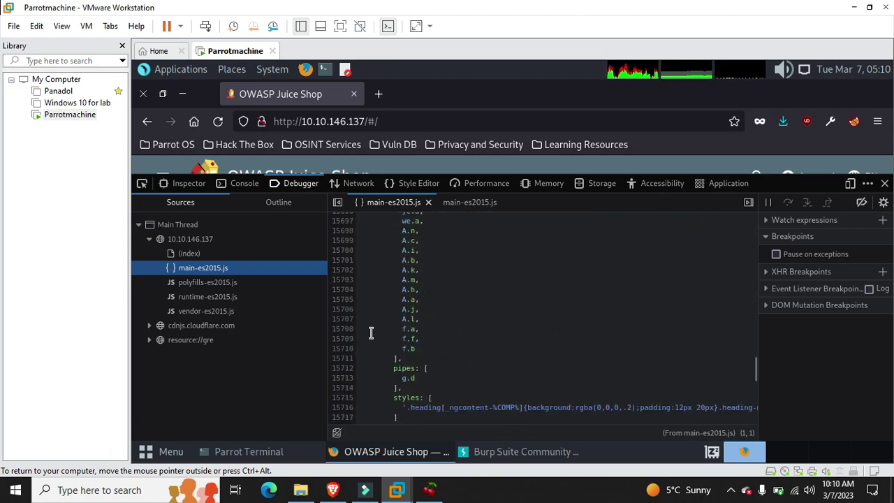
{"action": "scroll", "coordinate": [371, 333], "scroll_direction": "down", "scroll_amount": 4}
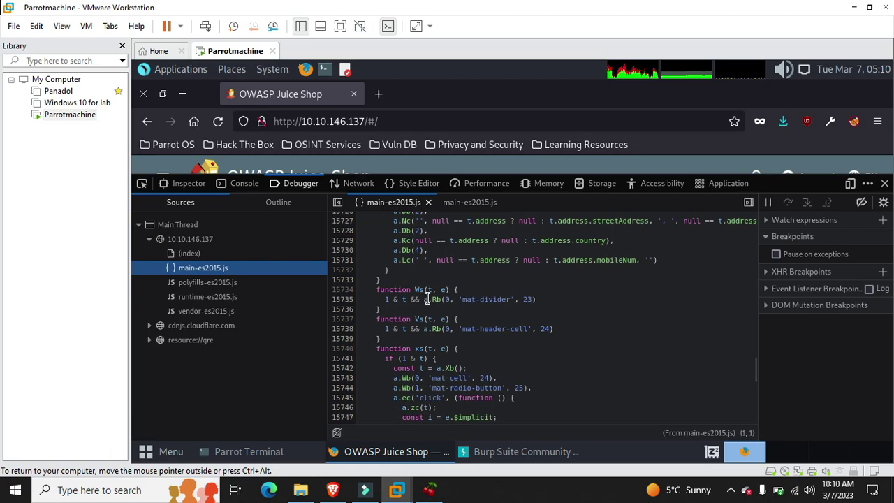
{"action": "scroll", "coordinate": [418, 300], "scroll_direction": "down", "scroll_amount": 4}
{"action": "scroll", "coordinate": [427, 299], "scroll_direction": "down", "scroll_amount": 20}
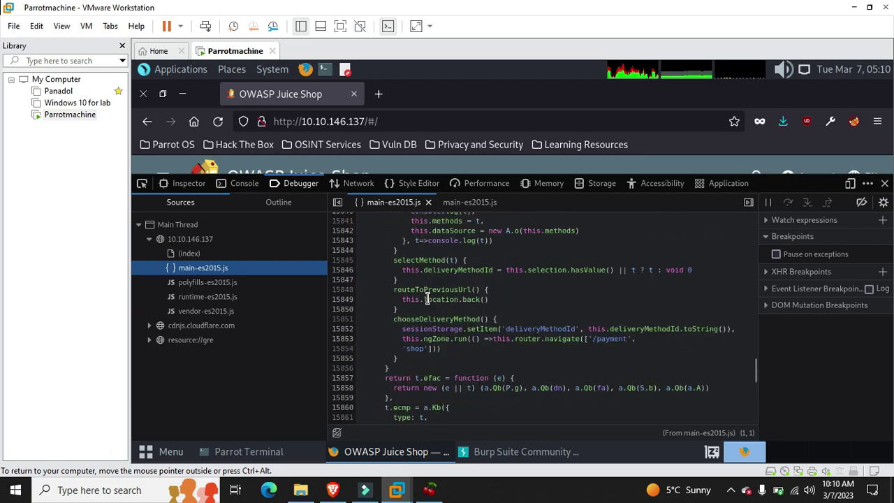
{"action": "scroll", "coordinate": [427, 298], "scroll_direction": "down", "scroll_amount": 20}
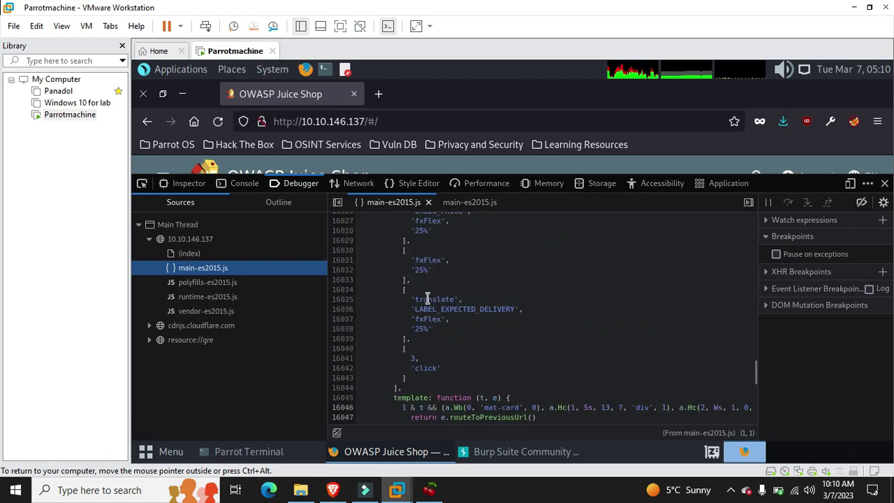
{"action": "scroll", "coordinate": [427, 299], "scroll_direction": "down", "scroll_amount": 2}
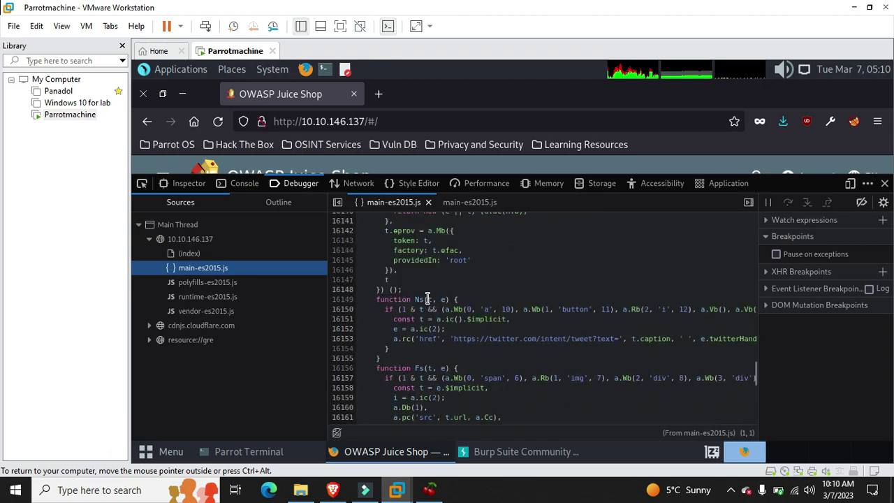
{"action": "scroll", "coordinate": [428, 299], "scroll_direction": "down", "scroll_amount": 13}
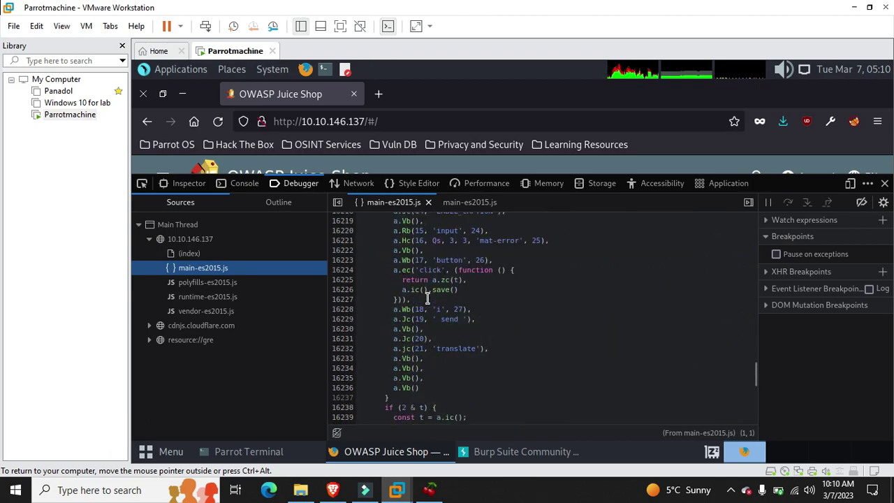
{"action": "scroll", "coordinate": [427, 299], "scroll_direction": "down", "scroll_amount": 12}
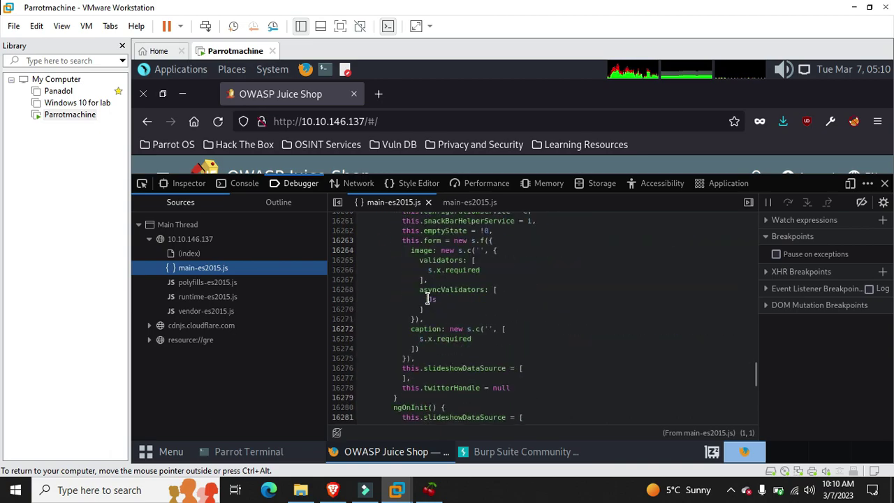
{"action": "scroll", "coordinate": [427, 299], "scroll_direction": "down", "scroll_amount": 12}
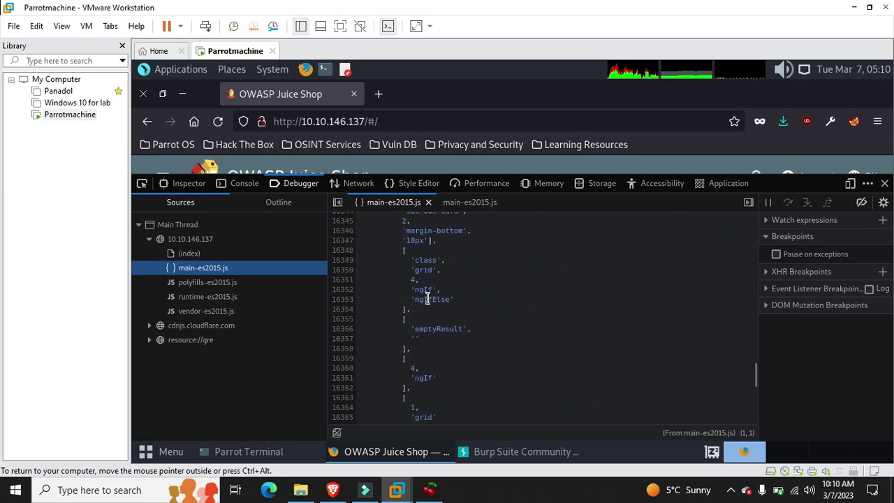
{"action": "scroll", "coordinate": [427, 299], "scroll_direction": "down", "scroll_amount": 20}
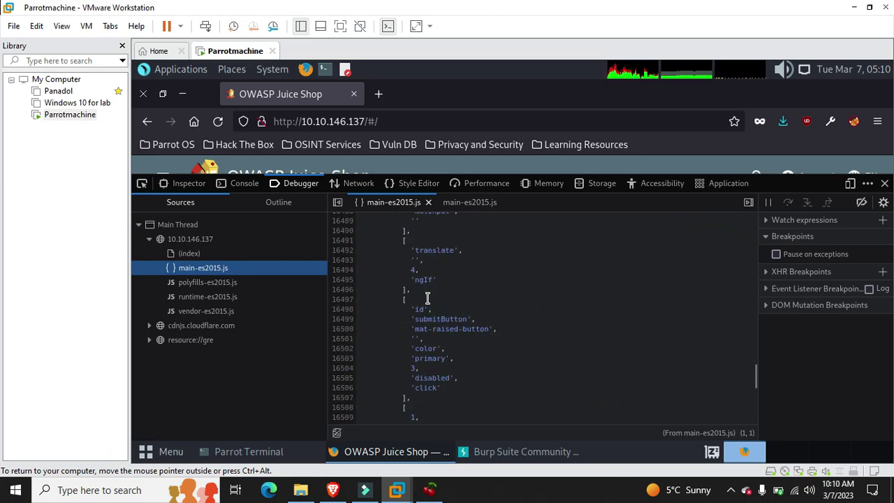
{"action": "scroll", "coordinate": [428, 299], "scroll_direction": "down", "scroll_amount": 5}
{"action": "scroll", "coordinate": [428, 299], "scroll_direction": "down", "scroll_amount": 3}
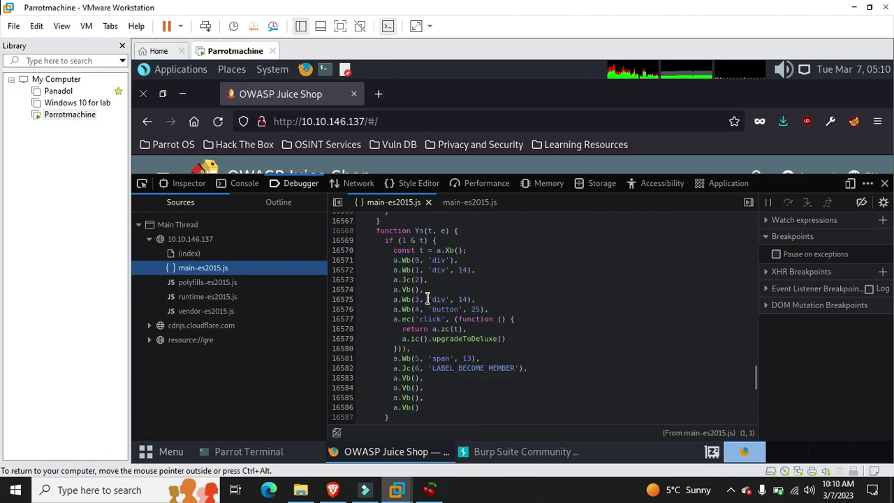
{"action": "scroll", "coordinate": [427, 298], "scroll_direction": "down", "scroll_amount": 4}
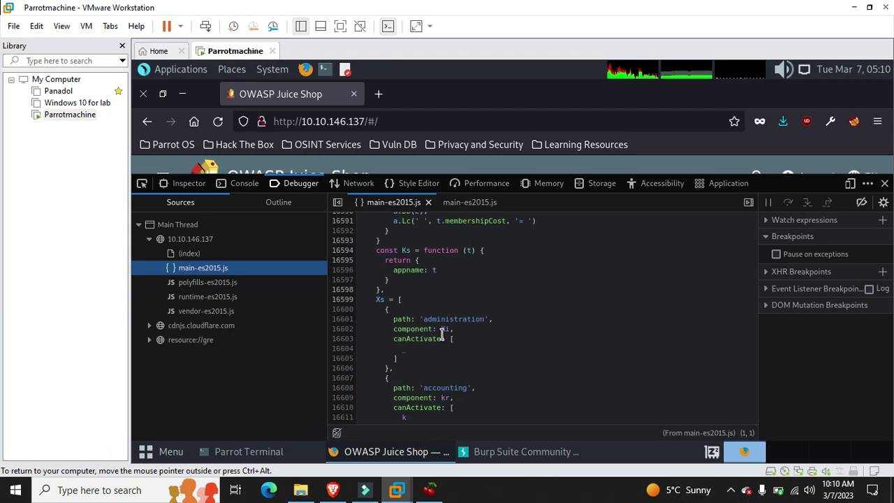
{"action": "left_click", "coordinate": [356, 418]}
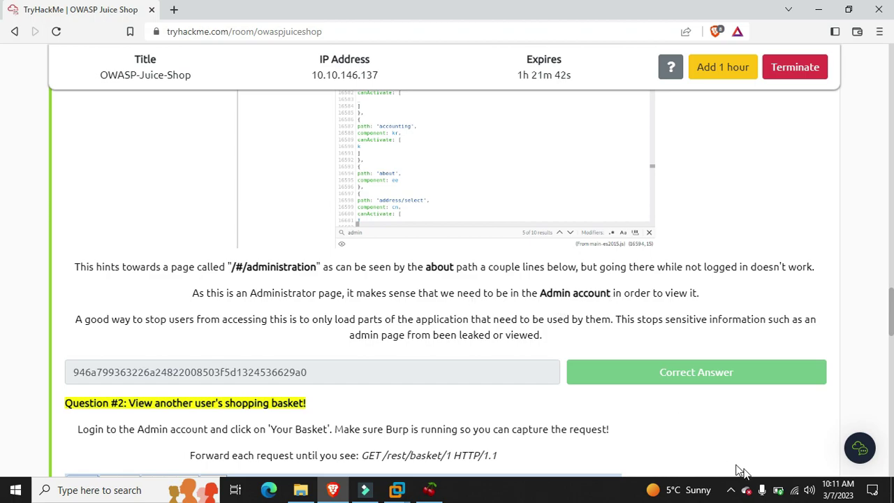
{"action": "left_click", "coordinate": [730, 490]}
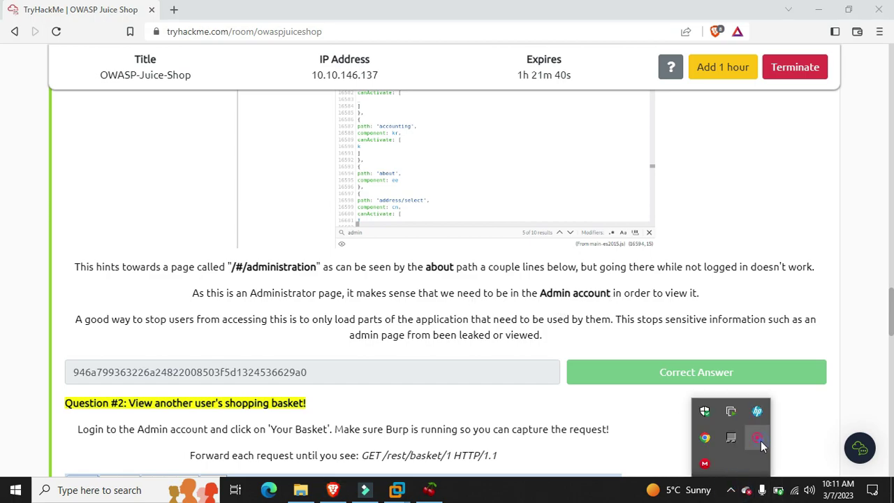
{"action": "left_click", "coordinate": [761, 441]}
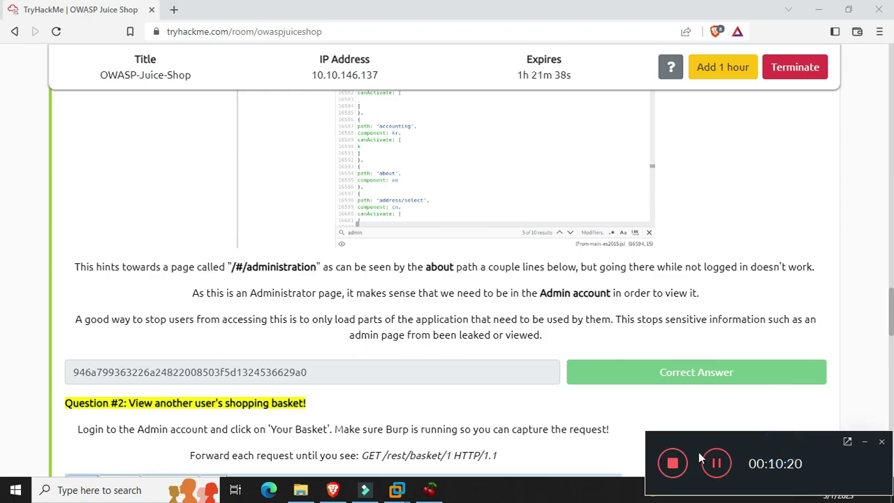
{"action": "left_click", "coordinate": [706, 468]}
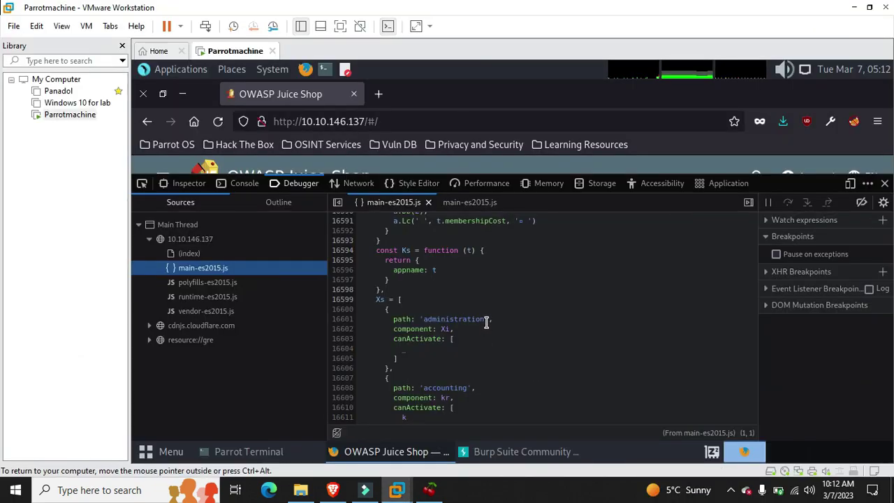
Copy the word administration from the path entry in main-es2015.js and shrink the developer tools slightly.
{"action": "left_click_drag", "start_coordinate": [487, 319], "coordinate": [424, 319]}
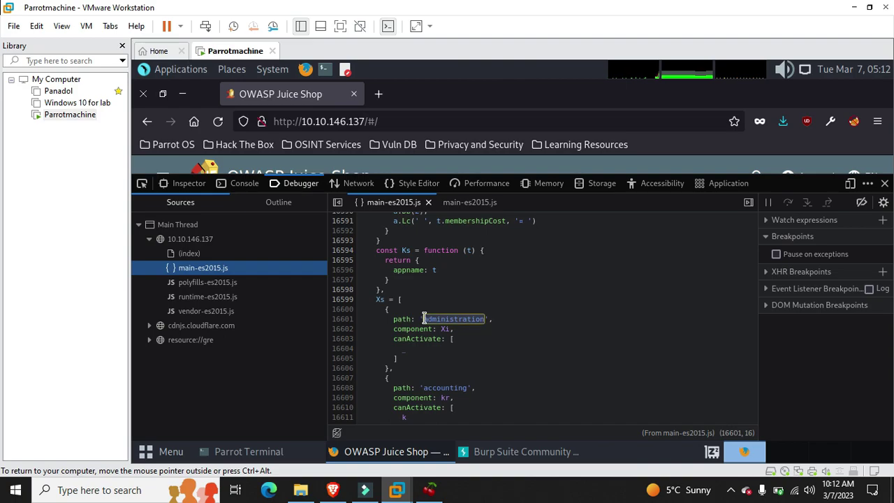
{"action": "right_click", "coordinate": [423, 318]}
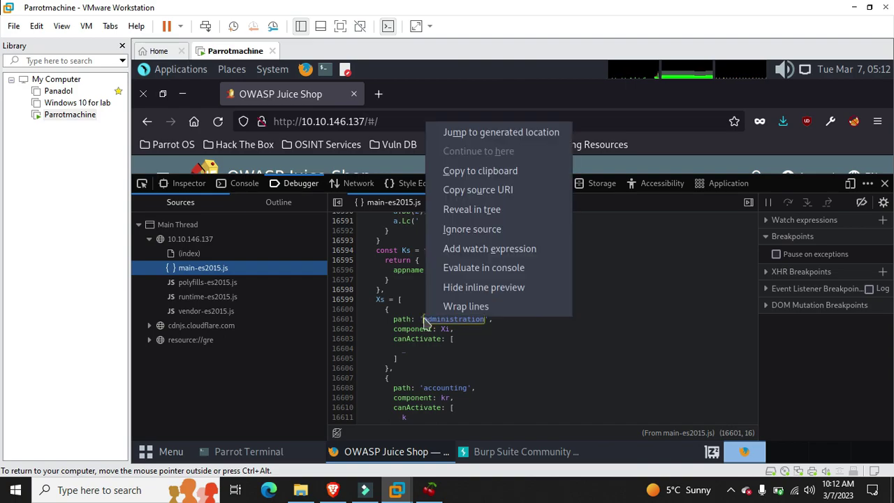
{"action": "left_click", "coordinate": [487, 171]}
{"action": "left_click_drag", "start_coordinate": [487, 171], "coordinate": [487, 233]}
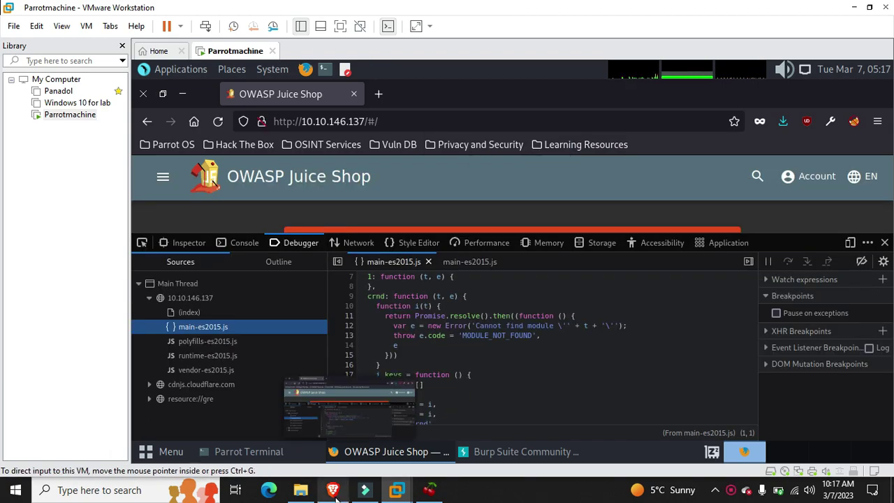
Switch to the TryHackMe room in Brave and check which account is needed to view the /#/administration page.
{"action": "mouse_move", "coordinate": [333, 489]}
{"action": "left_click", "coordinate": [350, 363]}
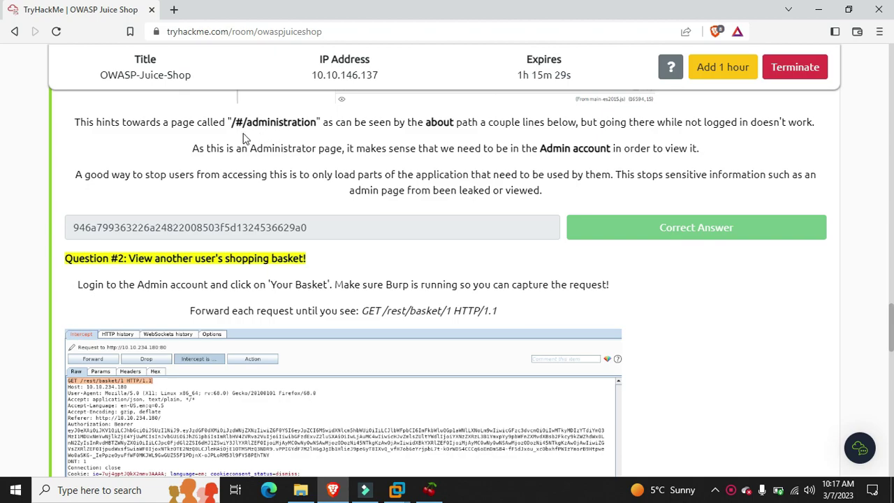
{"action": "left_click_drag", "start_coordinate": [542, 149], "coordinate": [608, 148]}
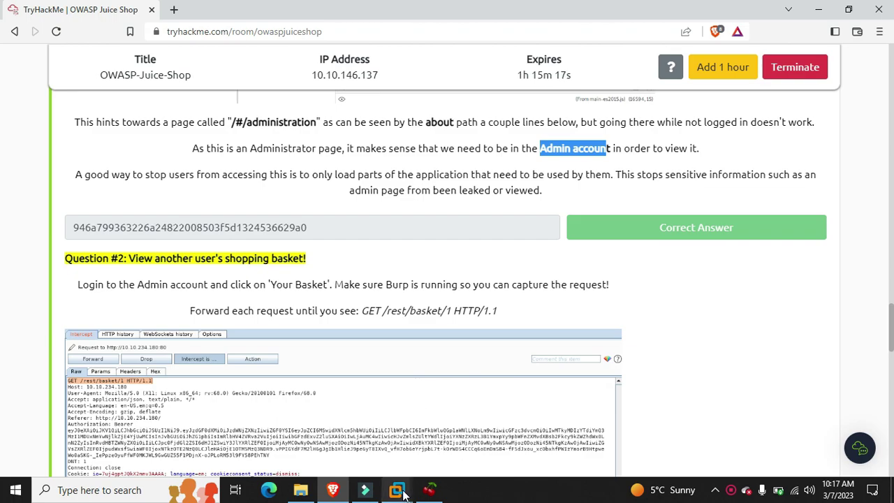
Return to the Juice Shop in the virtual machine, shrink the developer tools and open the shop's login page.
{"action": "mouse_move", "coordinate": [403, 493]}
{"action": "left_click", "coordinate": [454, 422]}
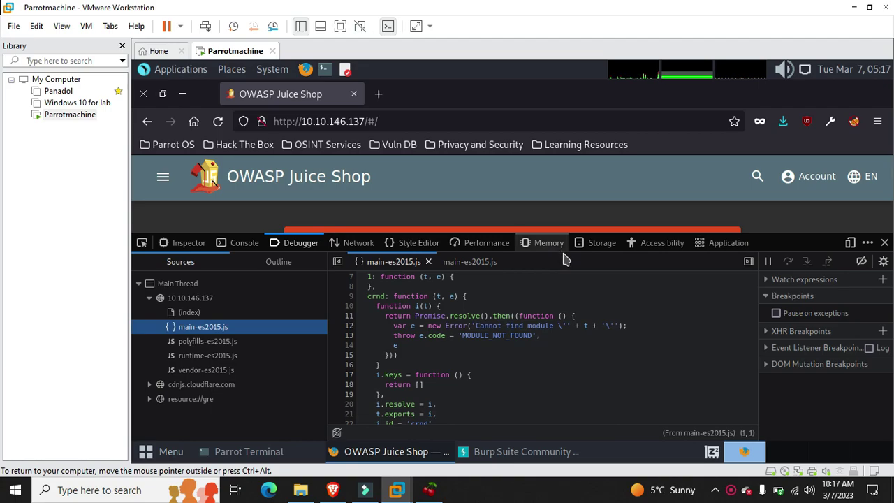
{"action": "left_click_drag", "start_coordinate": [585, 231], "coordinate": [584, 389]}
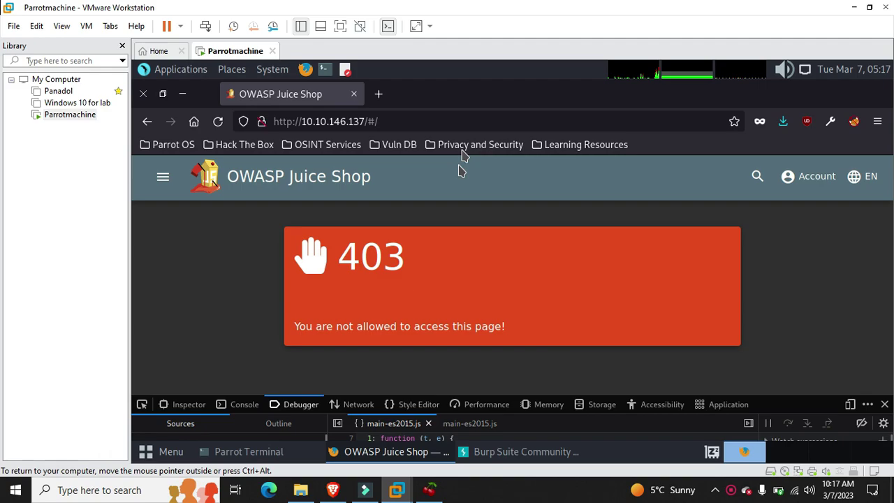
{"action": "left_click", "coordinate": [806, 176]}
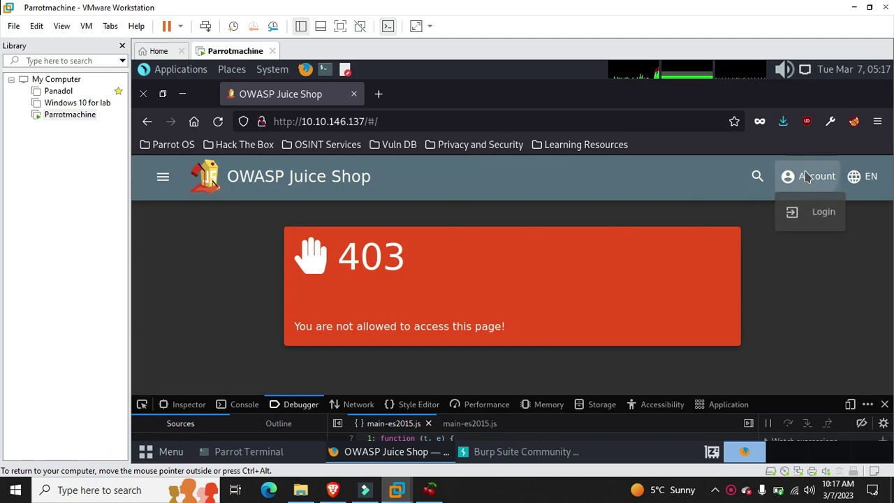
{"action": "left_click", "coordinate": [807, 222]}
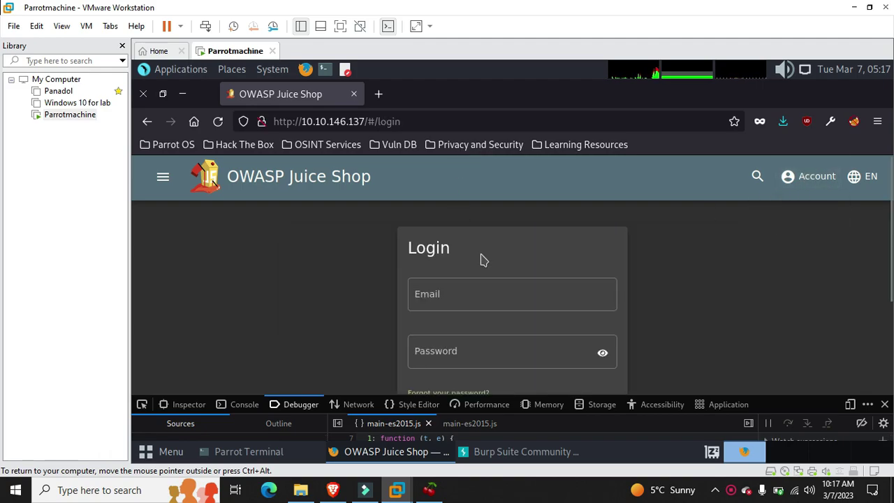
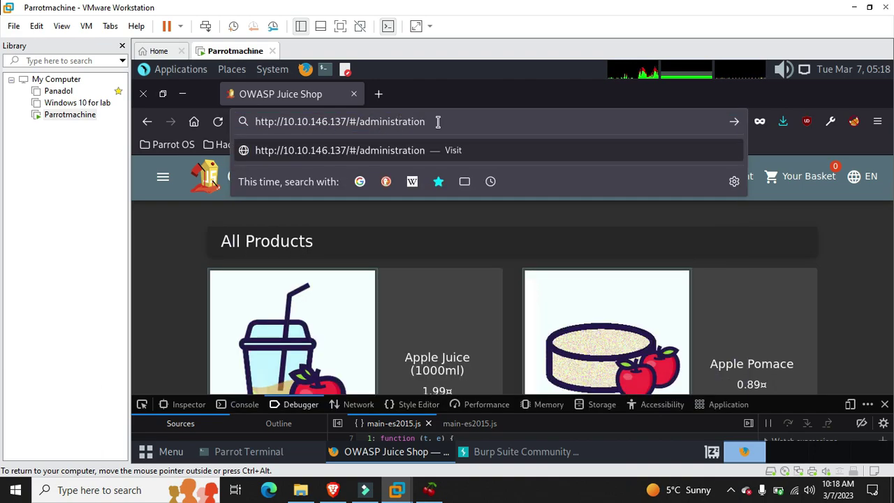
{"action": "key", "text": "Return"}
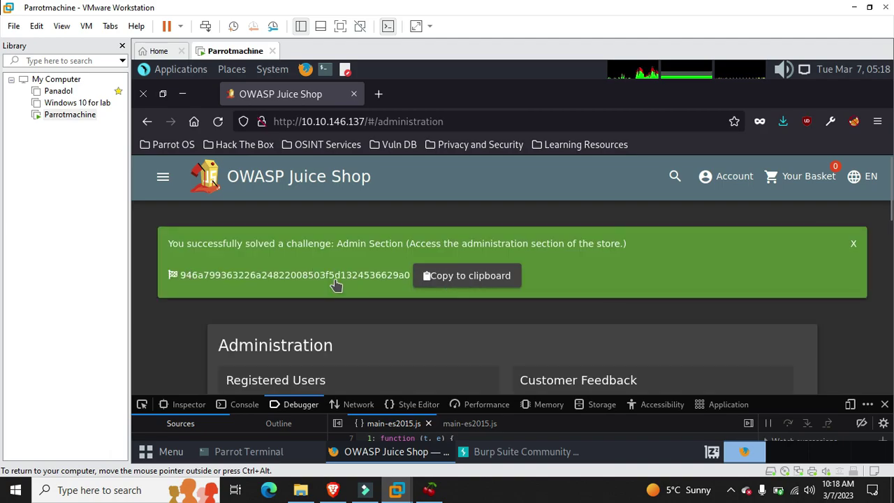
{"action": "scroll", "coordinate": [336, 285], "scroll_direction": "down", "scroll_amount": 5}
{"action": "scroll", "coordinate": [336, 285], "scroll_direction": "up", "scroll_amount": 5}
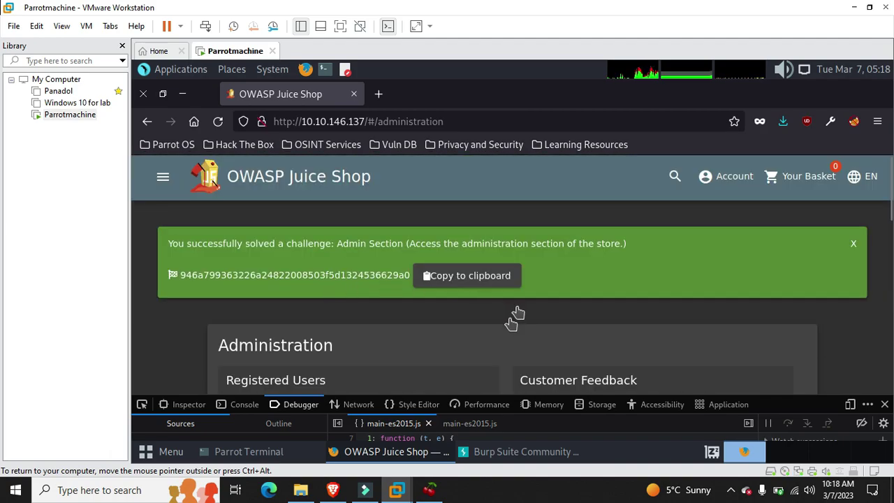
{"action": "scroll", "coordinate": [414, 341], "scroll_direction": "down", "scroll_amount": 3}
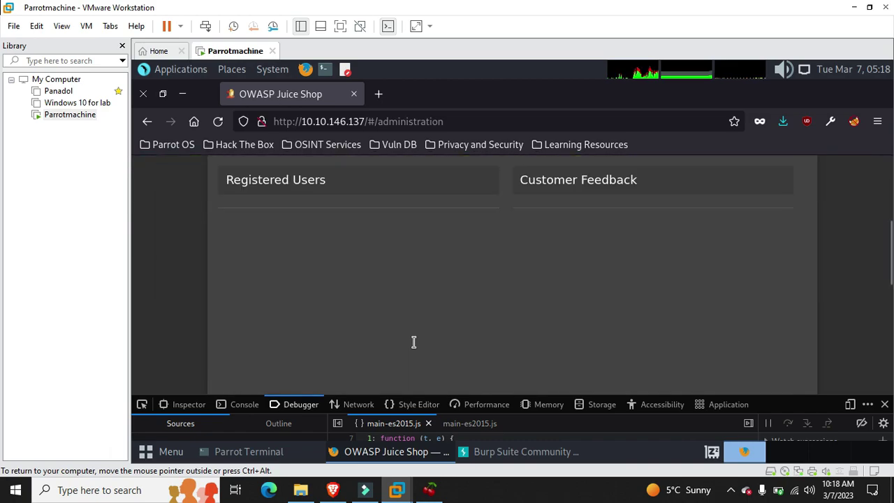
{"action": "scroll", "coordinate": [413, 342], "scroll_direction": "up", "scroll_amount": 3}
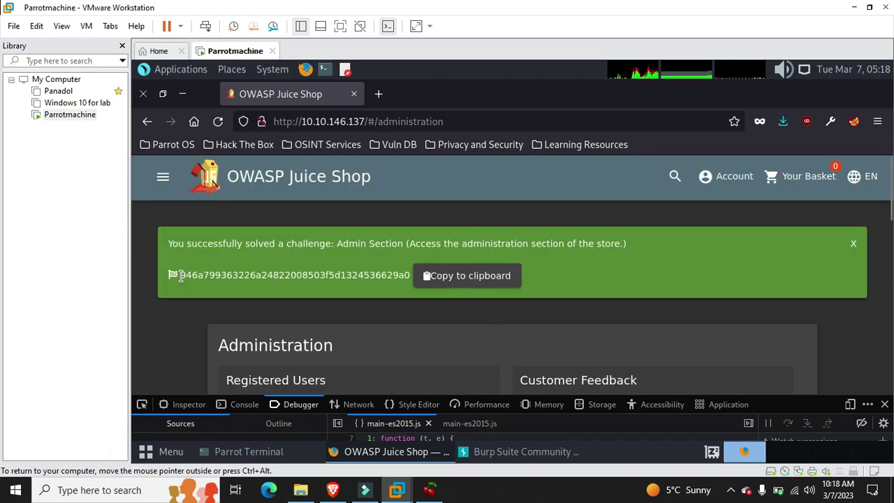
{"action": "double_click", "coordinate": [391, 276]}
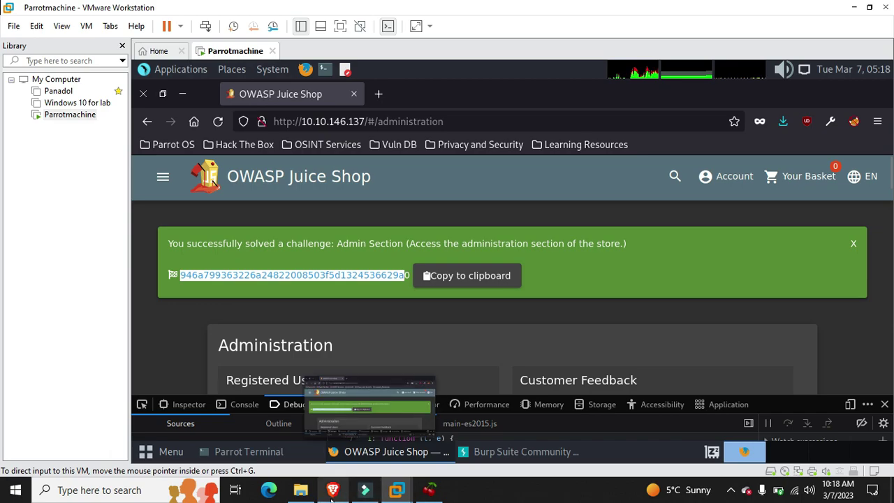
Switch to the TryHackMe room in Brave and read the Question #2 instructions for viewing another user's shopping basket.
{"action": "left_click", "coordinate": [333, 490]}
{"action": "scroll", "coordinate": [364, 323], "scroll_direction": "down", "scroll_amount": 2}
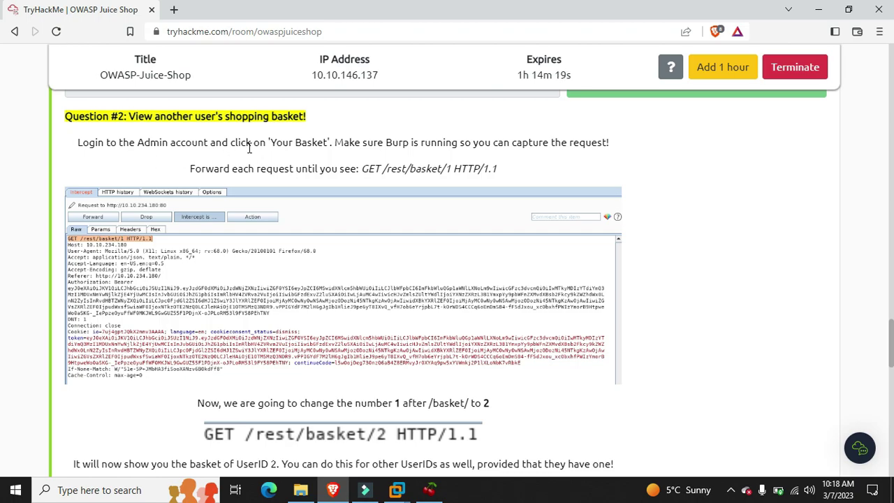
{"action": "left_click_drag", "start_coordinate": [271, 144], "coordinate": [328, 145]}
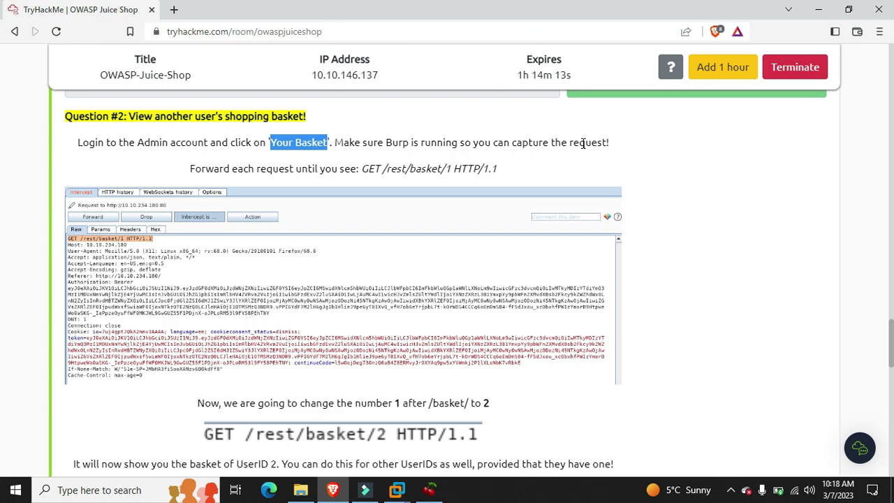
{"action": "scroll", "coordinate": [583, 143], "scroll_direction": "down", "scroll_amount": 1}
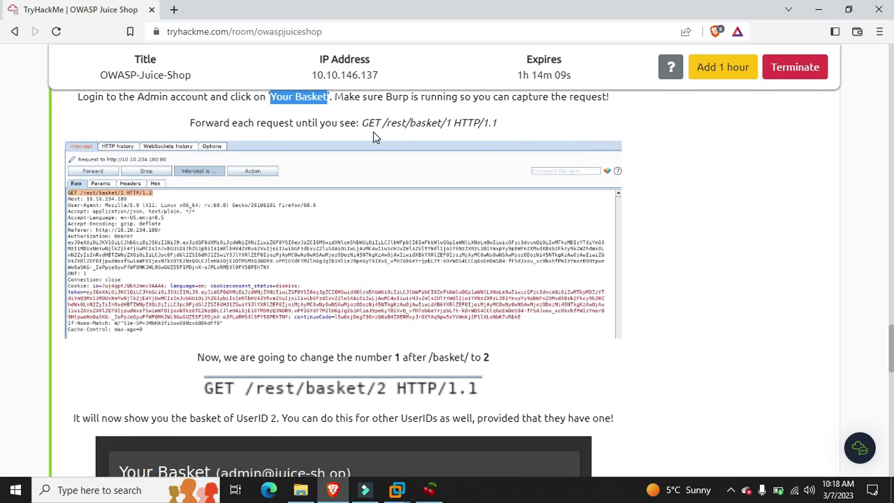
Read the Question #2 instructions on capturing GET /rest/basket/1 and changing the basket number to 2, including the example basket.
{"action": "left_click_drag", "start_coordinate": [366, 119], "coordinate": [517, 126]}
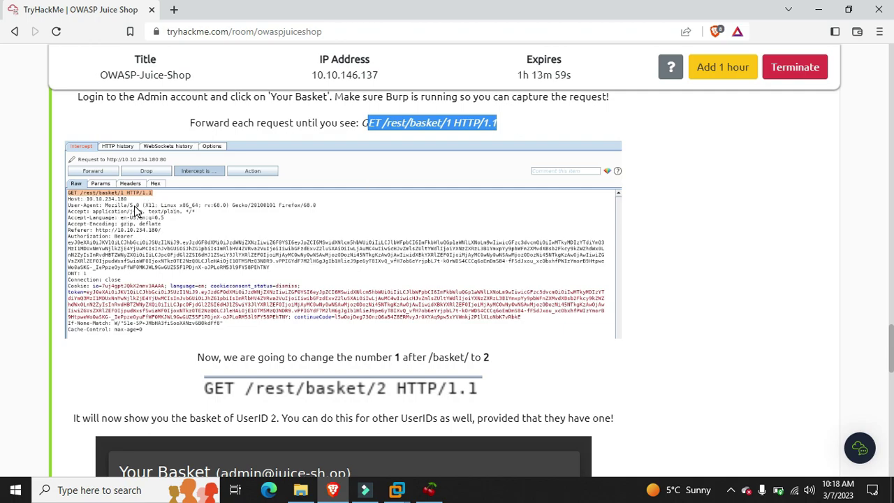
{"action": "scroll", "coordinate": [305, 377], "scroll_direction": "down", "scroll_amount": 2}
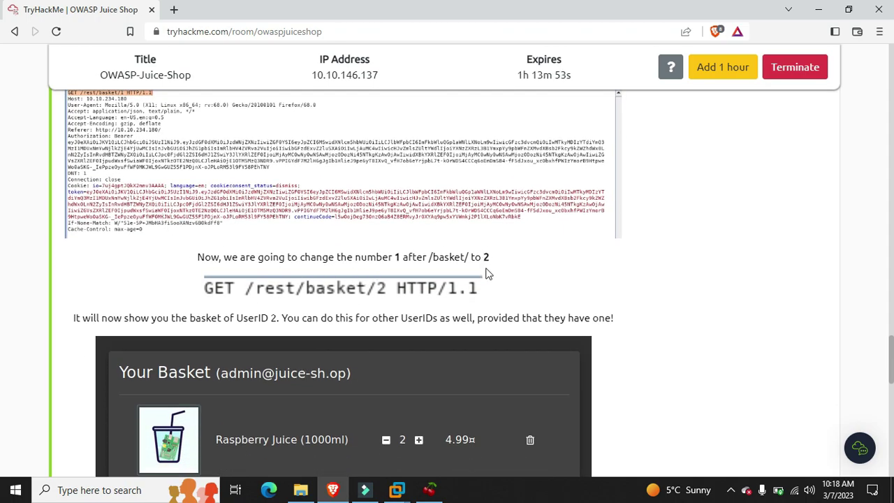
{"action": "scroll", "coordinate": [487, 275], "scroll_direction": "up", "scroll_amount": 1}
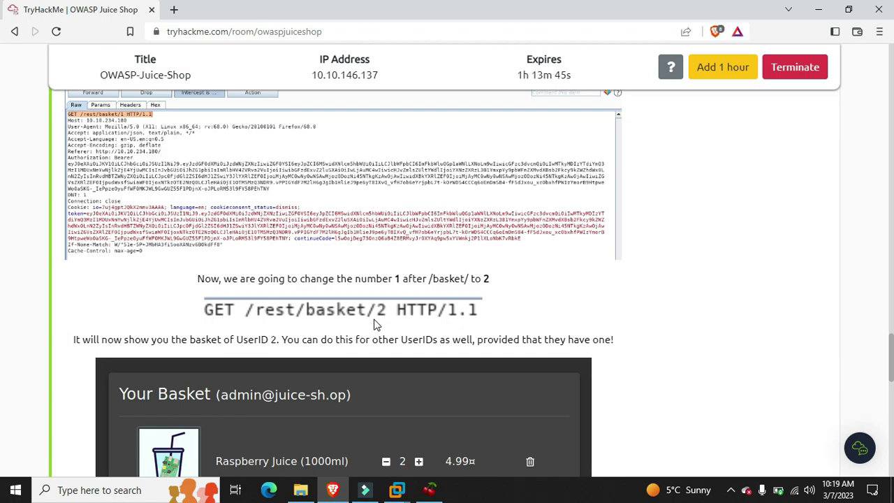
{"action": "scroll", "coordinate": [374, 325], "scroll_direction": "down", "scroll_amount": 1}
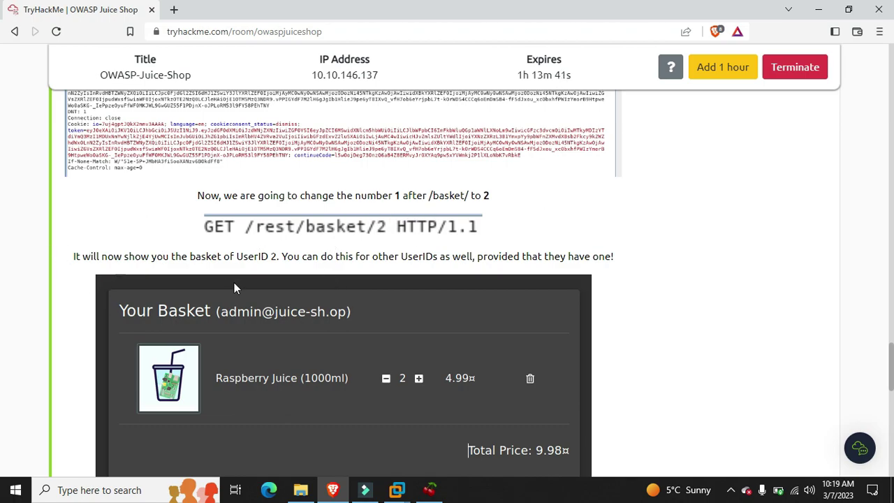
{"action": "scroll", "coordinate": [234, 282], "scroll_direction": "down", "scroll_amount": 1}
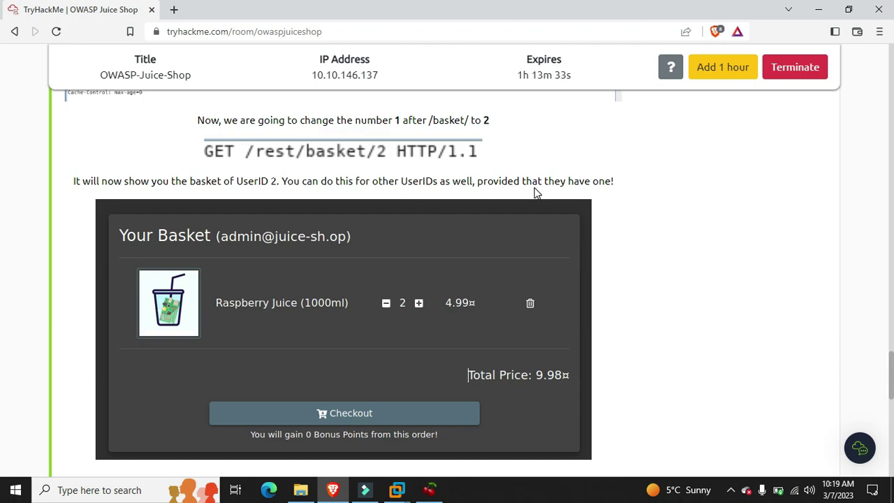
{"action": "scroll", "coordinate": [534, 189], "scroll_direction": "down", "scroll_amount": 3}
{"action": "scroll", "coordinate": [535, 190], "scroll_direction": "up", "scroll_amount": 4}
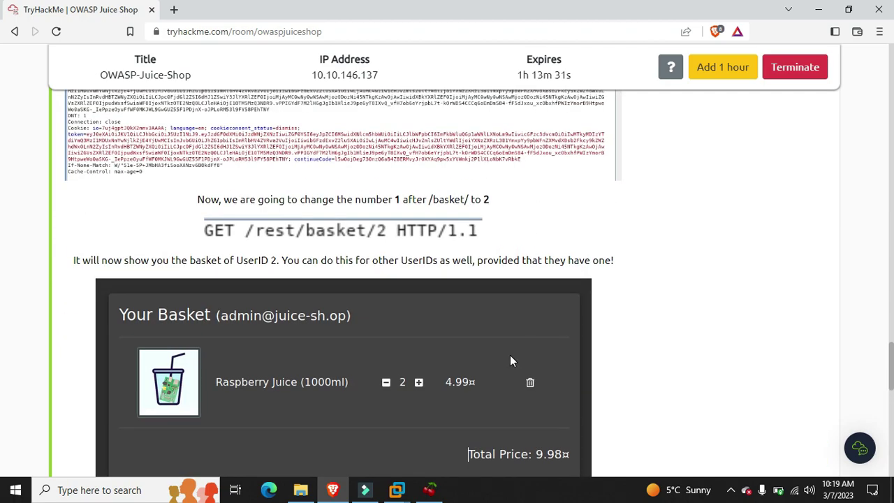
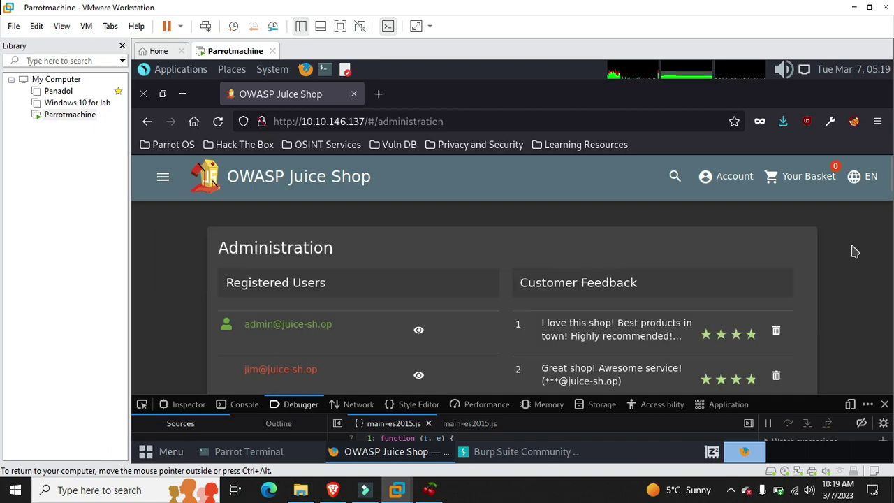
Switch to the virtual machine, route Firefox through the burp proxy in FoxyProxy and turn on interception in Burp Suite.
{"action": "left_click", "coordinate": [854, 122]}
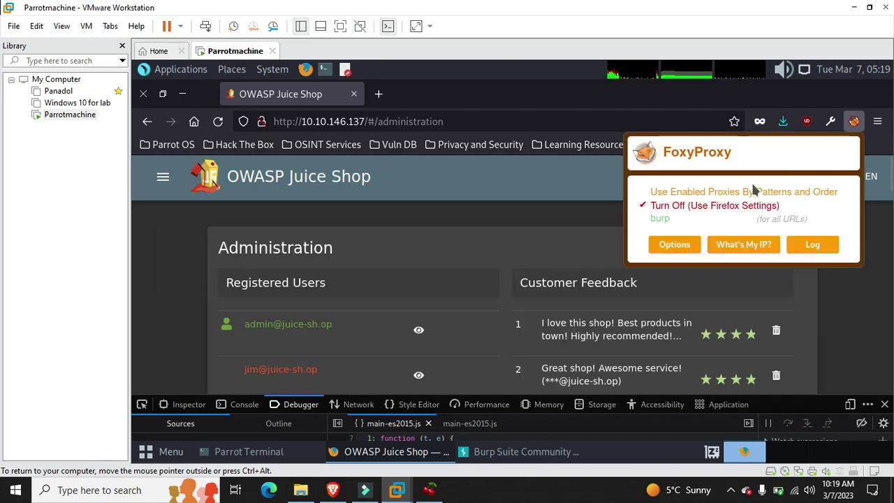
{"action": "left_click", "coordinate": [672, 219]}
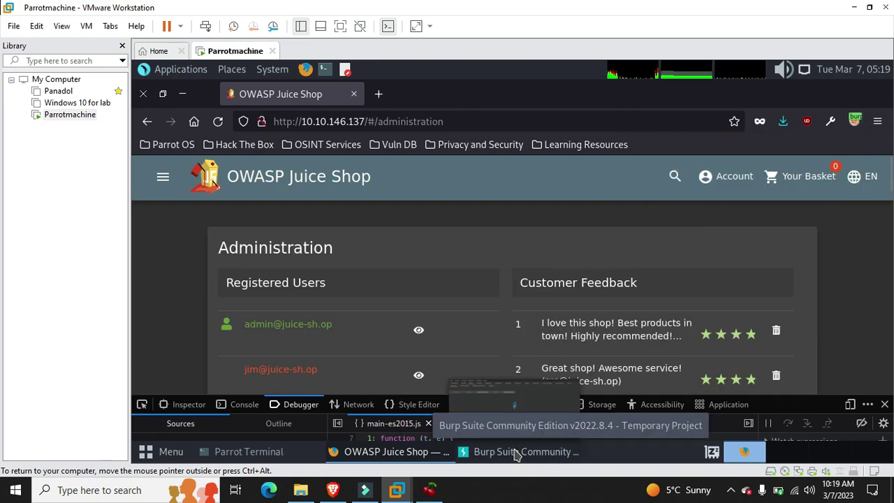
{"action": "left_click", "coordinate": [515, 452]}
{"action": "left_click", "coordinate": [331, 181]}
{"action": "left_click", "coordinate": [389, 448]}
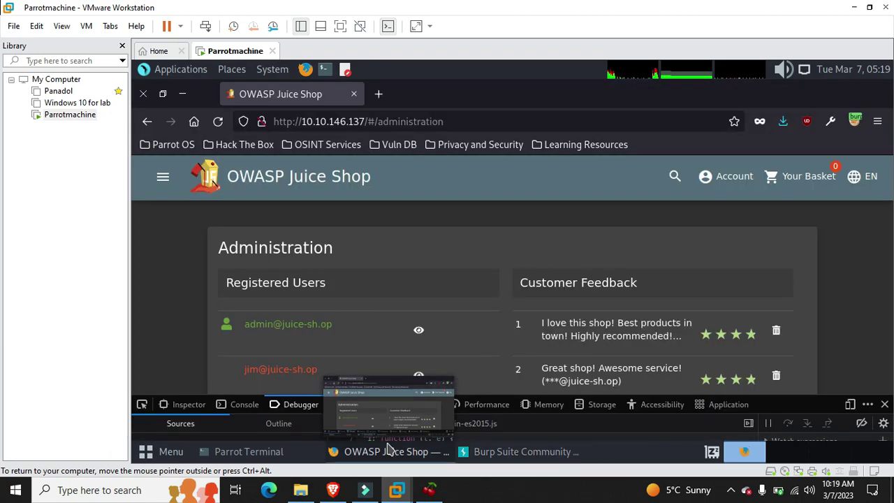
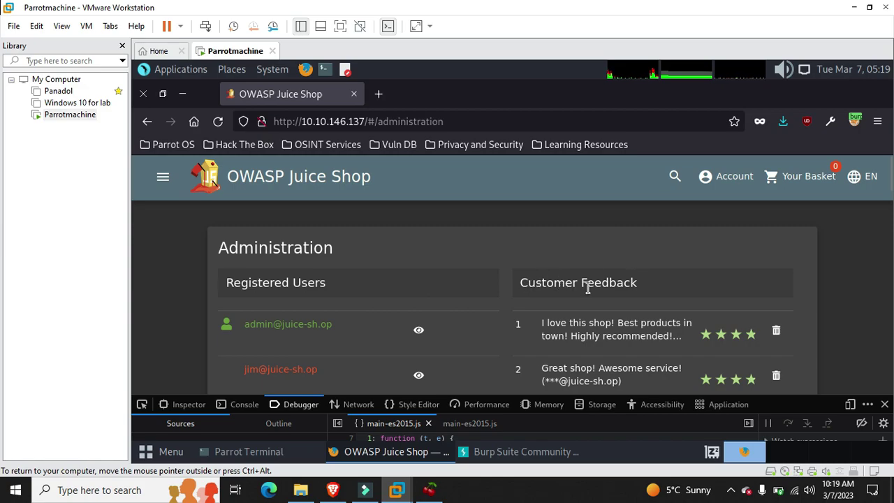
Open the Juice Shop's Your Basket page and bring up the intercepted GET /rest/basket/1 request in Burp Suite.
{"action": "left_click", "coordinate": [802, 180]}
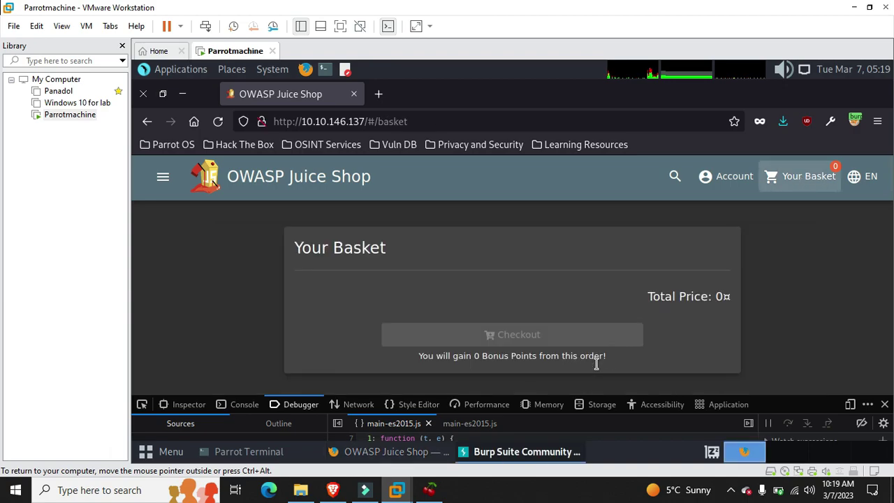
{"action": "mouse_move", "coordinate": [513, 462]}
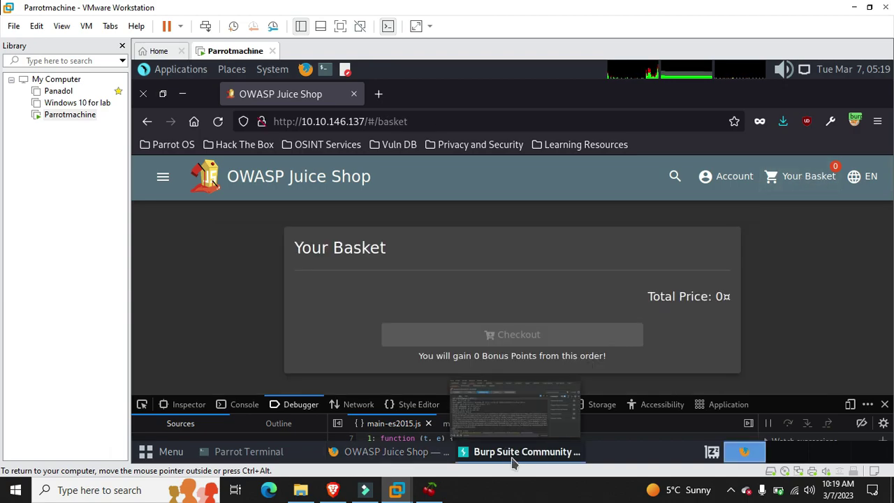
{"action": "left_click", "coordinate": [520, 452]}
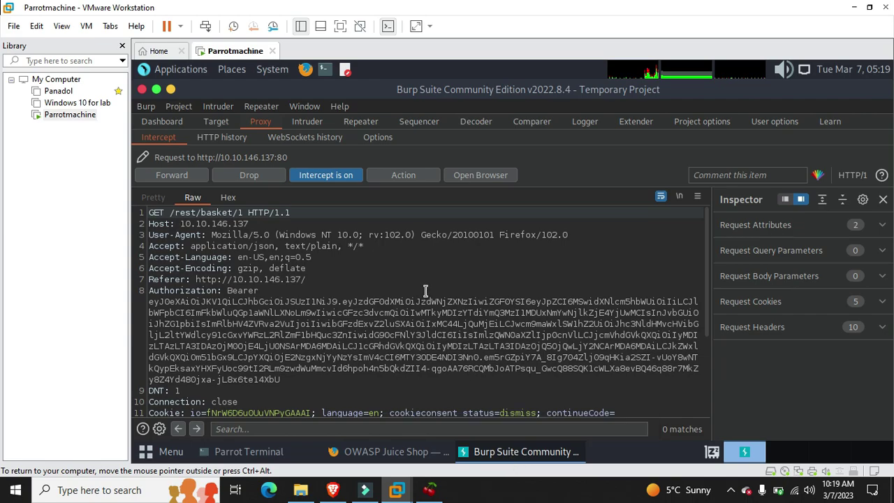
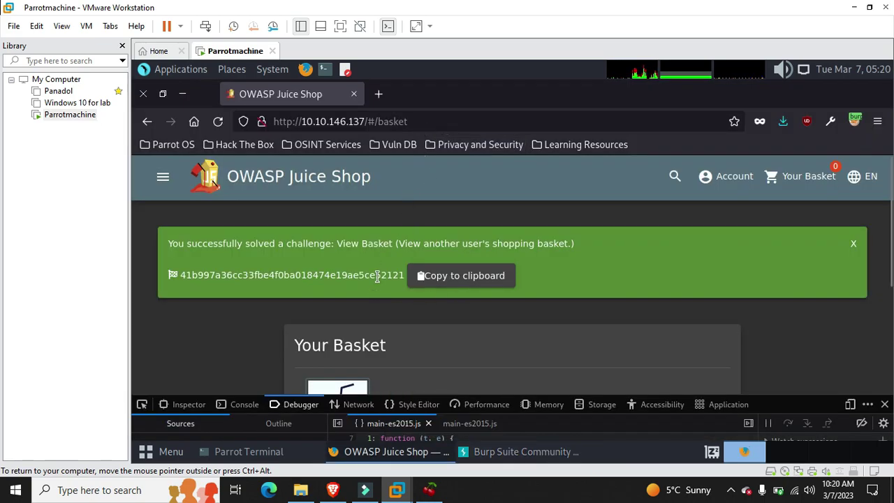
Look over the other user's basket and the View Basket flag, and compare the flag with the Question #2 answer in the TryHackMe room.
{"action": "scroll", "coordinate": [377, 279], "scroll_direction": "down", "scroll_amount": 3}
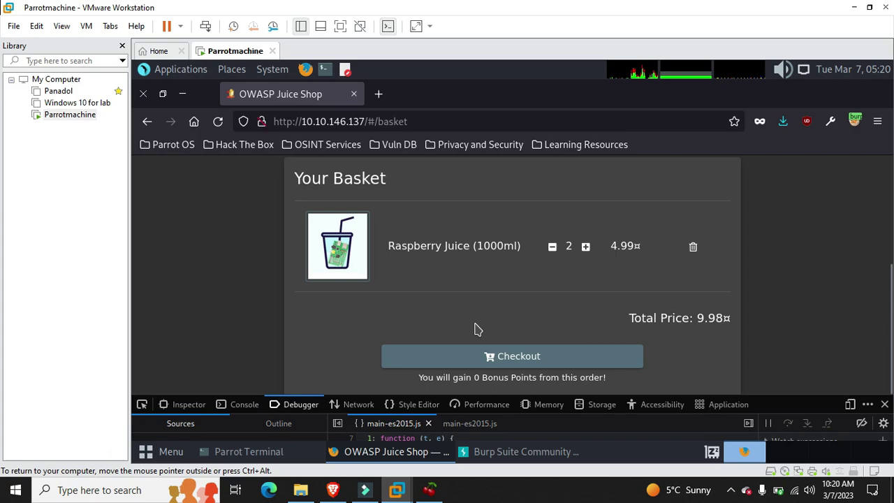
{"action": "scroll", "coordinate": [475, 328], "scroll_direction": "up", "scroll_amount": 3}
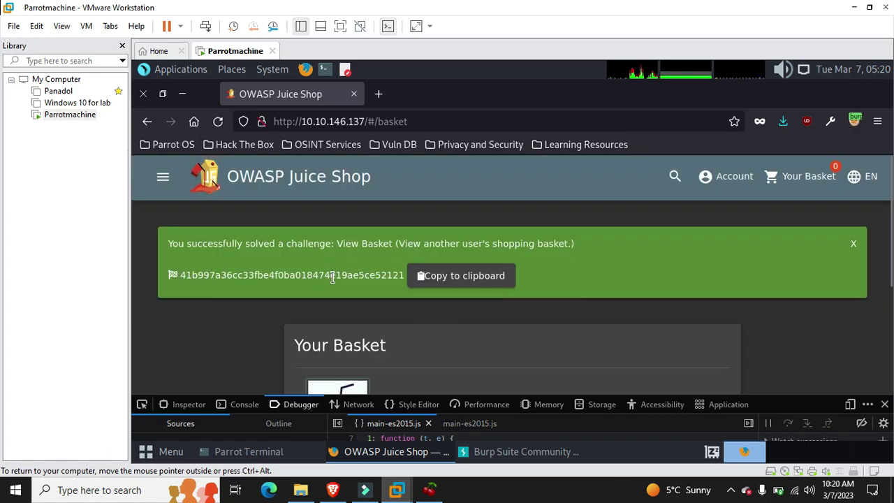
{"action": "left_click", "coordinate": [333, 490]}
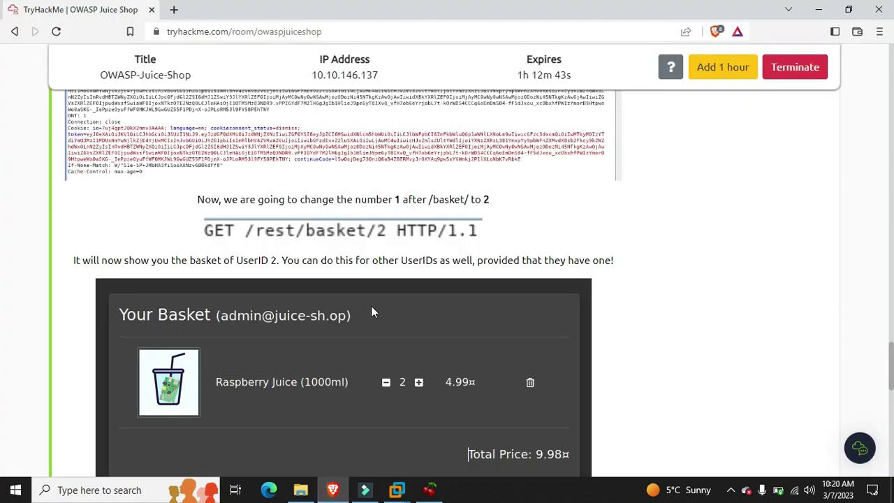
{"action": "scroll", "coordinate": [371, 313], "scroll_direction": "down", "scroll_amount": 5}
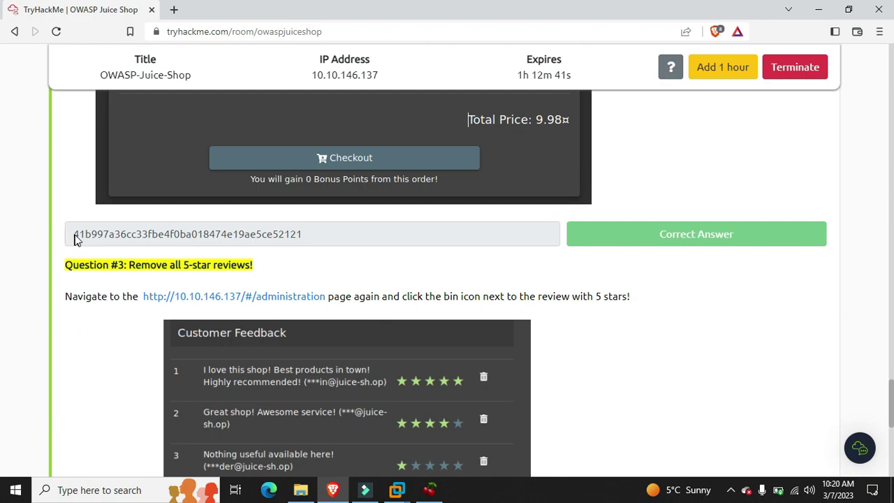
{"action": "left_click_drag", "start_coordinate": [77, 239], "coordinate": [315, 229]}
Read the Question #3 instructions for removing all 5-star reviews from the administration page.
{"action": "scroll", "coordinate": [313, 227], "scroll_direction": "down", "scroll_amount": 1}
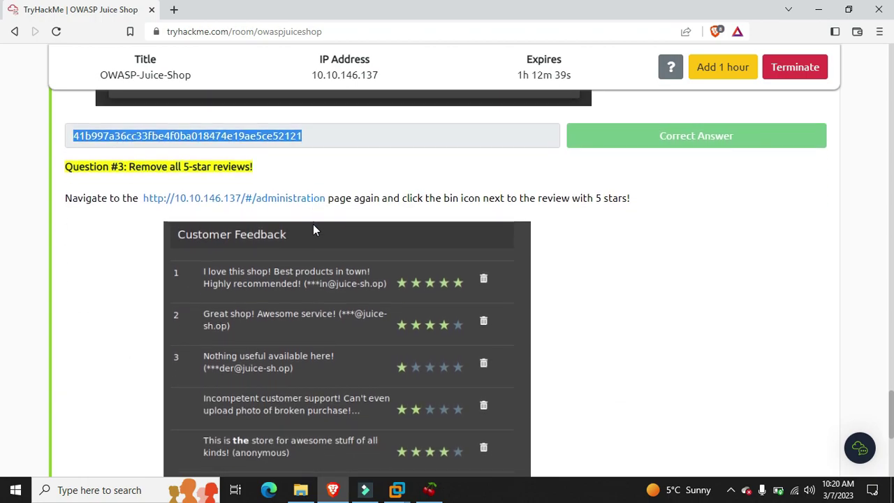
{"action": "scroll", "coordinate": [313, 230], "scroll_direction": "down", "scroll_amount": 1}
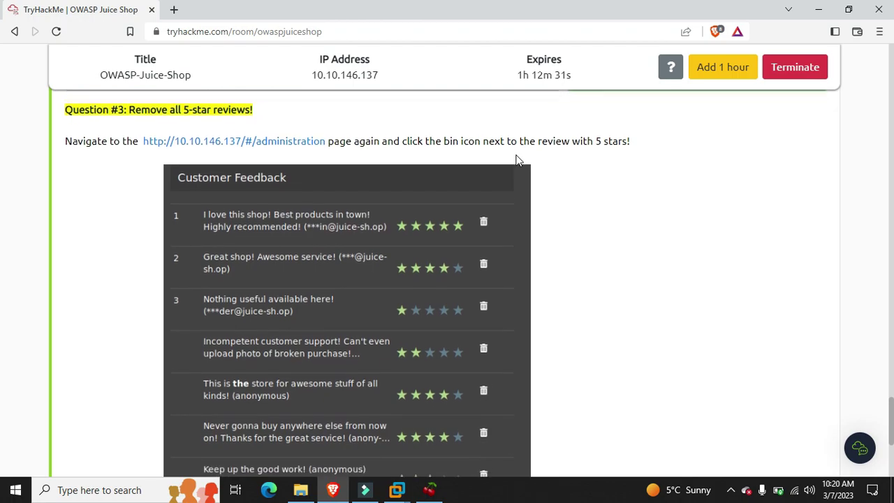
{"action": "scroll", "coordinate": [517, 155], "scroll_direction": "down", "scroll_amount": 1}
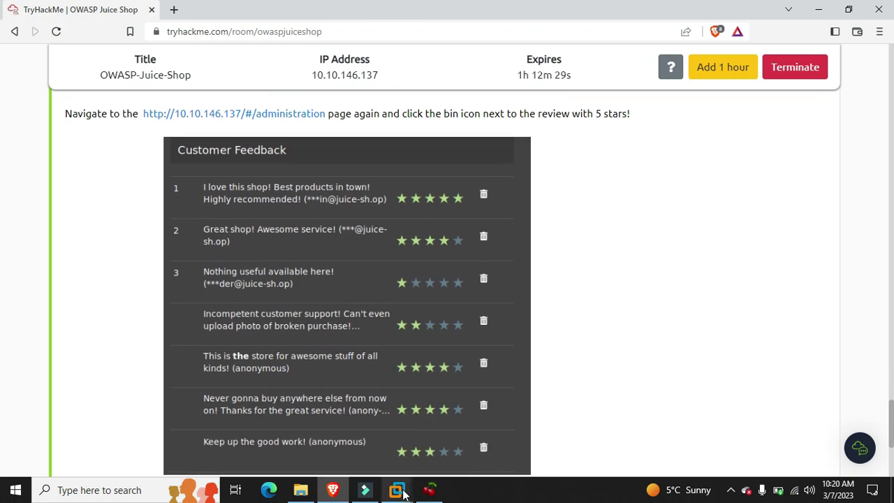
Return to the Juice Shop in the virtual machine, dismiss the View Basket challenge banner and turn off the FoxyProxy proxy.
{"action": "mouse_move", "coordinate": [396, 489]}
{"action": "left_click", "coordinate": [475, 410]}
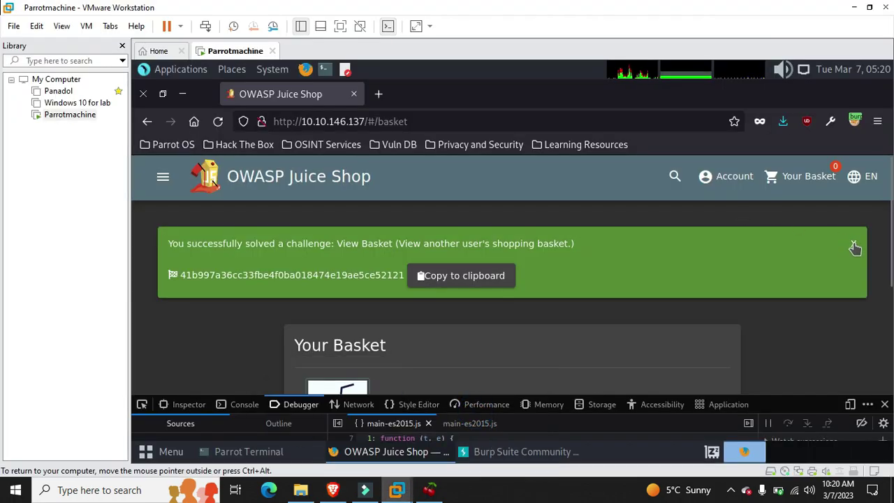
{"action": "left_click", "coordinate": [853, 244]}
{"action": "left_click", "coordinate": [855, 121]}
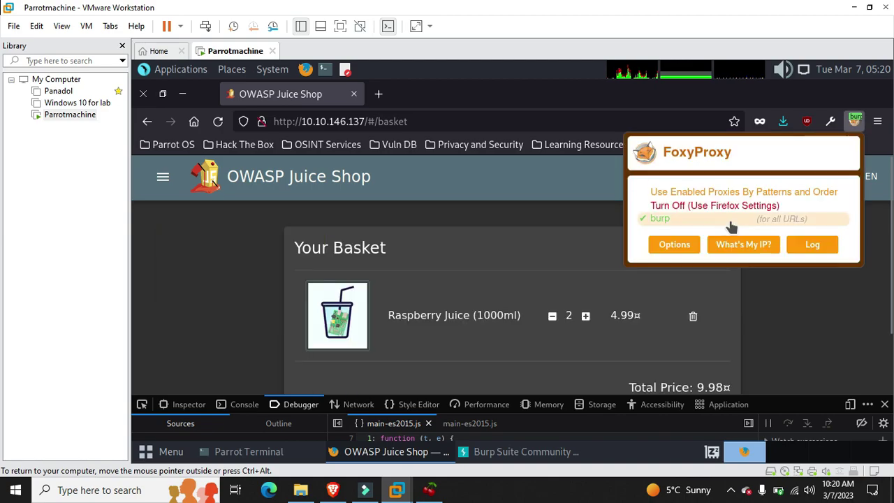
{"action": "left_click", "coordinate": [522, 208]}
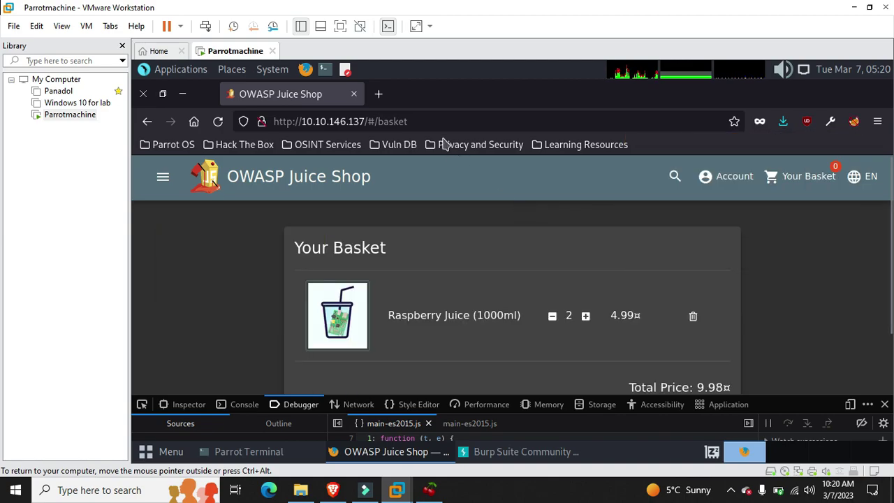
Go back to the Juice Shop's /#/administration page and reload it to load the customer feedback.
{"action": "left_click", "coordinate": [147, 123]}
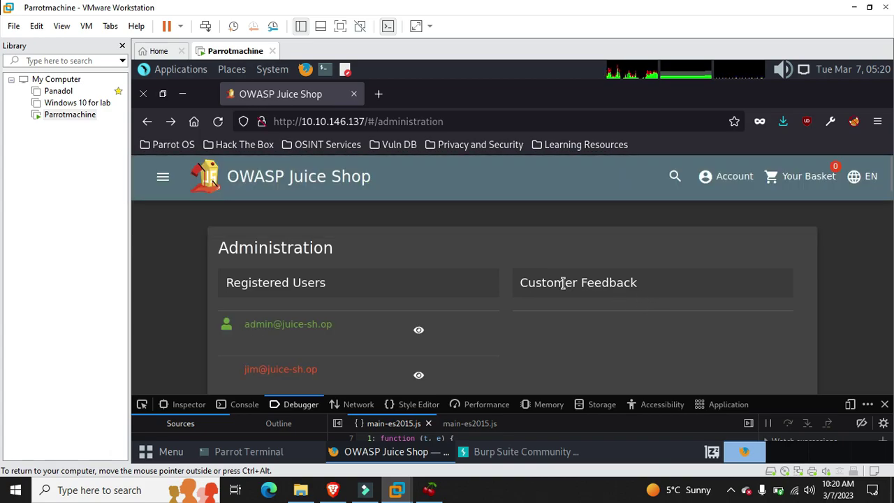
{"action": "scroll", "coordinate": [563, 283], "scroll_direction": "down", "scroll_amount": 10}
{"action": "key", "text": "F5"}
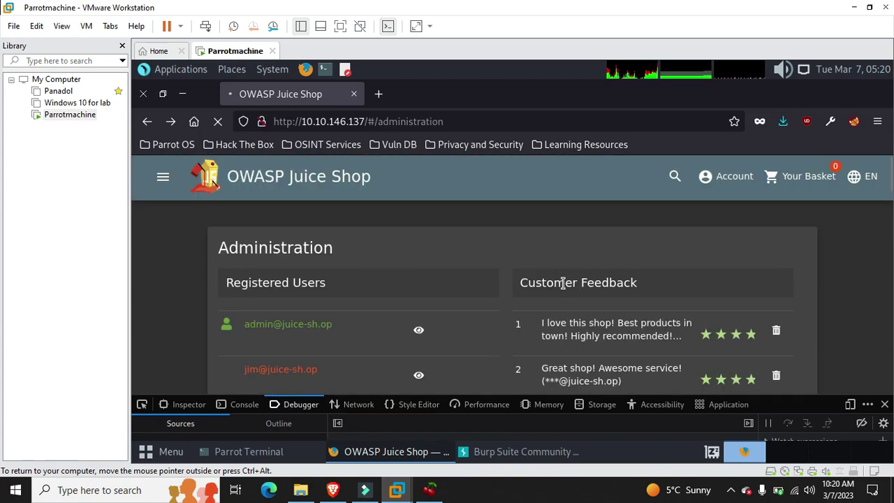
Check the Question #3 example in the TryHackMe room, then delete the 5-star "I love this shop!" review in the virtual machine.
{"action": "left_click", "coordinate": [332, 489]}
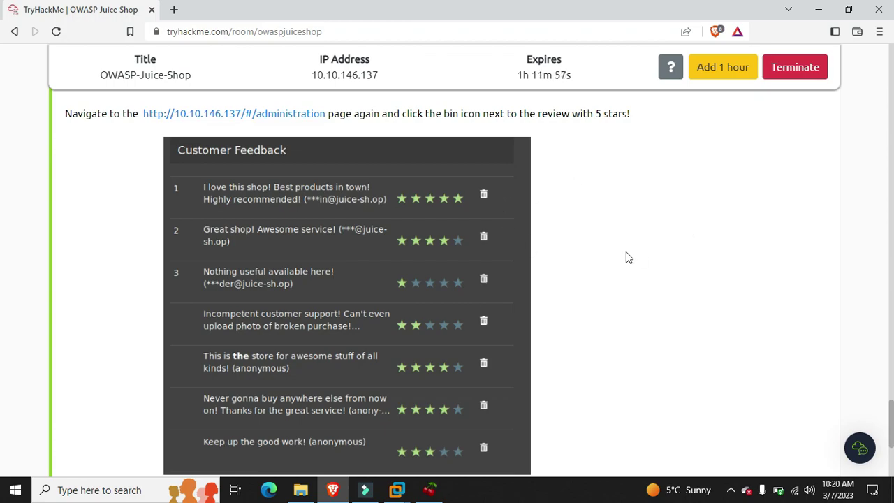
{"action": "left_click", "coordinate": [341, 493]}
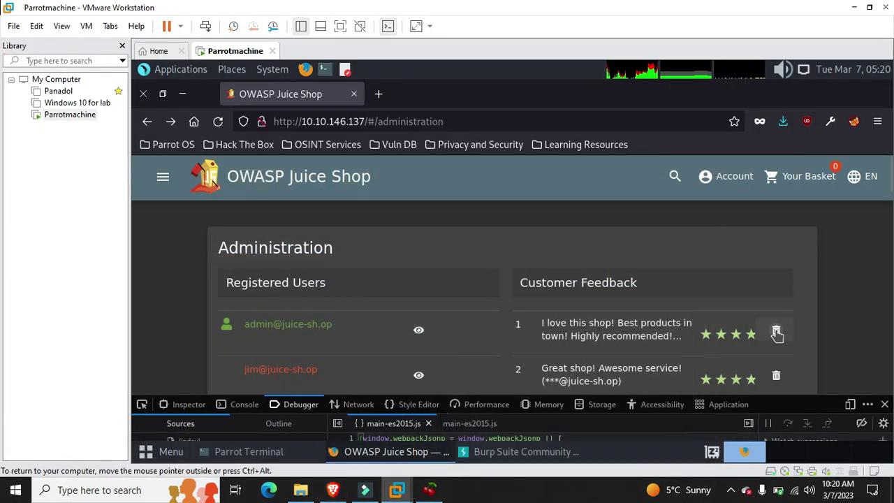
{"action": "left_click", "coordinate": [776, 334]}
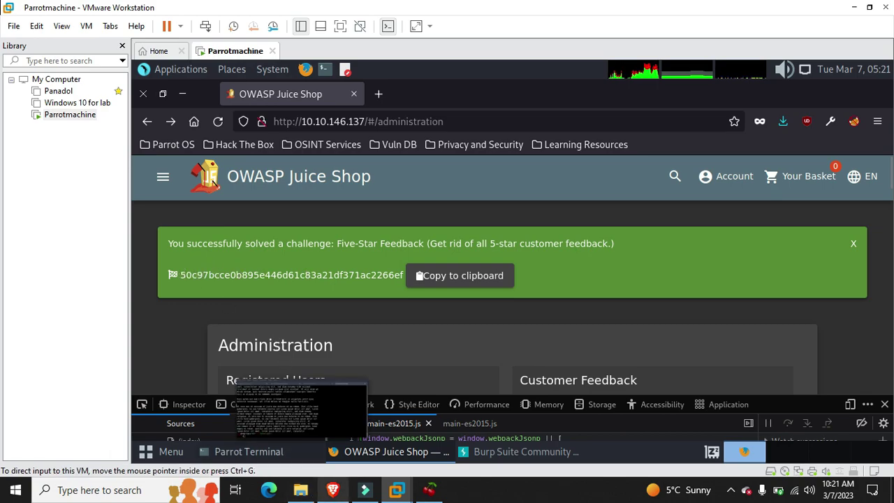
Switch to the TryHackMe room in Brave, check the Question #3 answer and expand Task 7, "Where did that come from?", to view its introduction.
{"action": "left_click", "coordinate": [332, 489]}
{"action": "scroll", "coordinate": [381, 313], "scroll_direction": "down", "scroll_amount": 3}
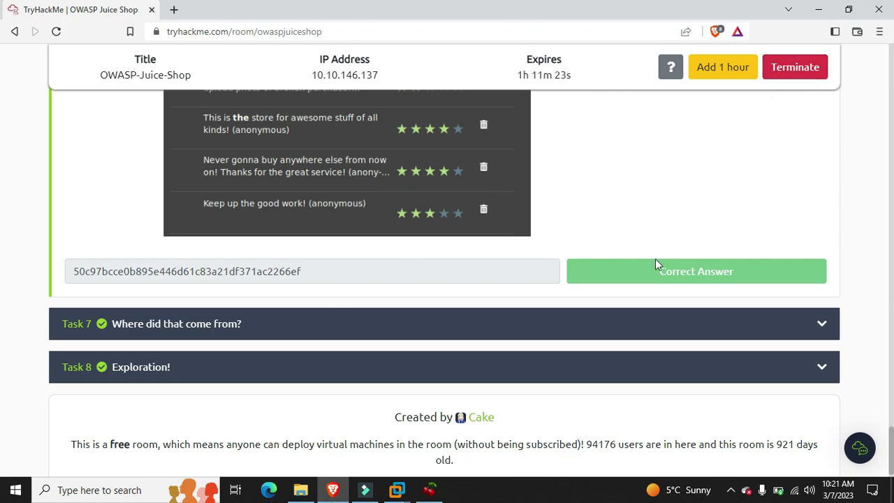
{"action": "left_click", "coordinate": [361, 335]}
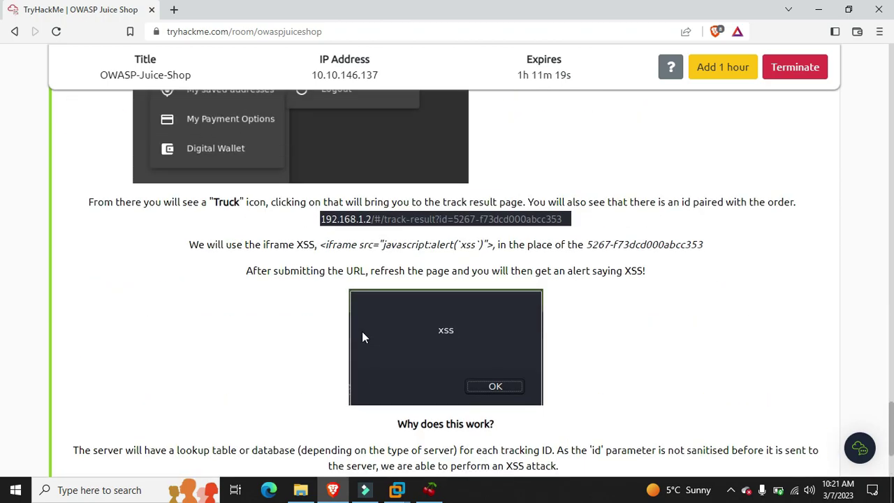
{"action": "scroll", "coordinate": [361, 337], "scroll_direction": "up", "scroll_amount": 20}
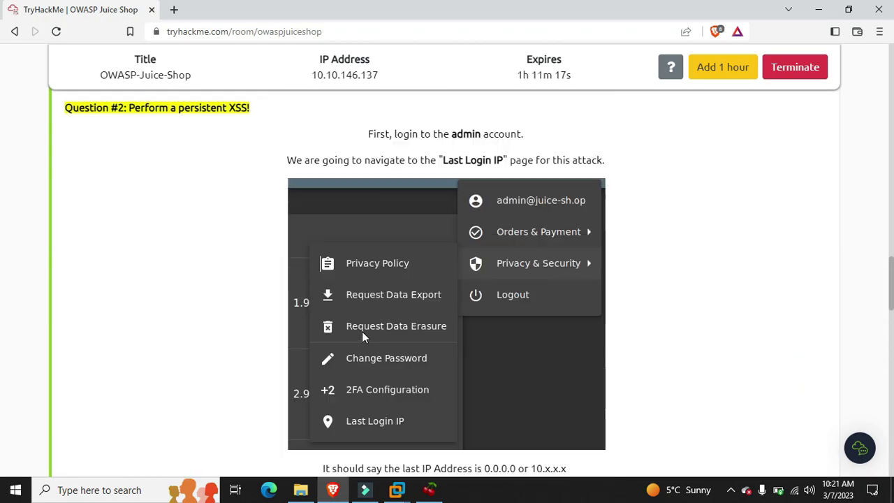
{"action": "scroll", "coordinate": [362, 337], "scroll_direction": "up", "scroll_amount": 15}
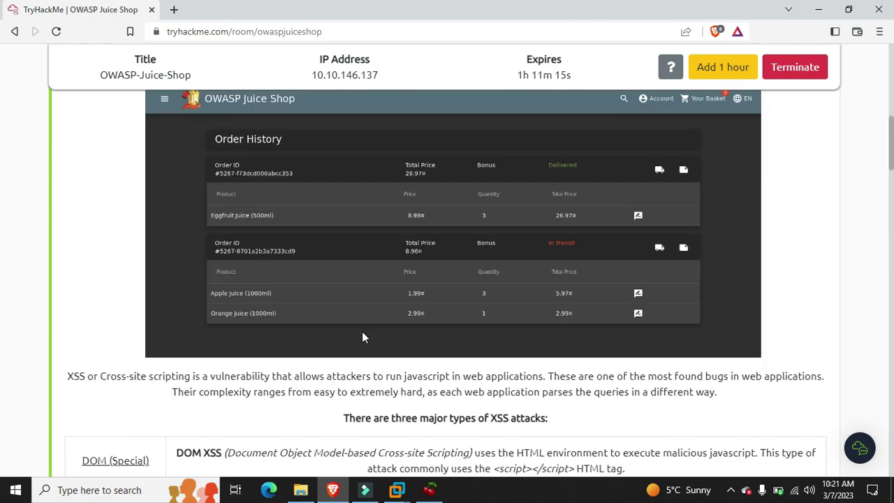
{"action": "scroll", "coordinate": [361, 337], "scroll_direction": "down", "scroll_amount": 3}
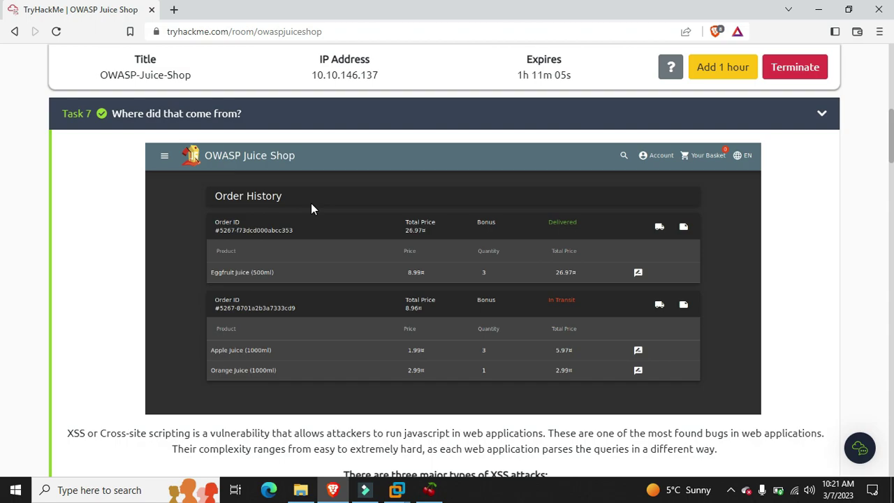
Read the definition of XSS in Task 7's introduction in the TryHackMe room.
{"action": "scroll", "coordinate": [311, 204], "scroll_direction": "down", "scroll_amount": 1}
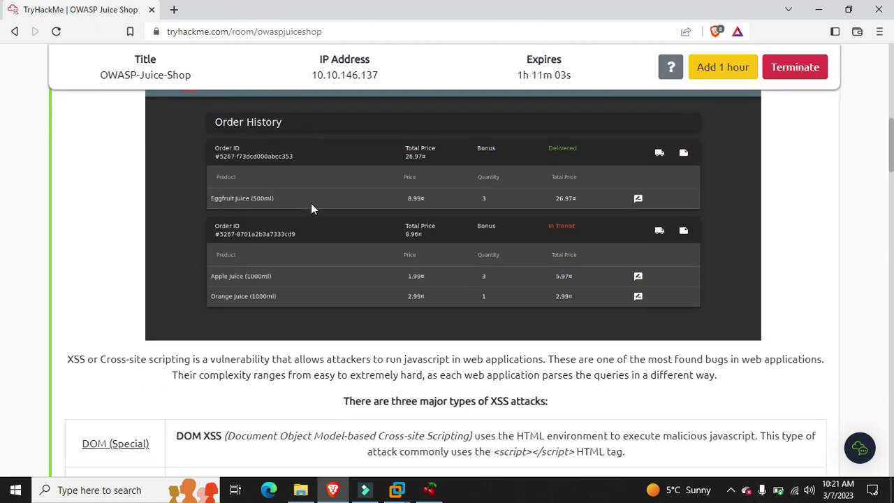
{"action": "left_click_drag", "start_coordinate": [67, 357], "coordinate": [89, 356]}
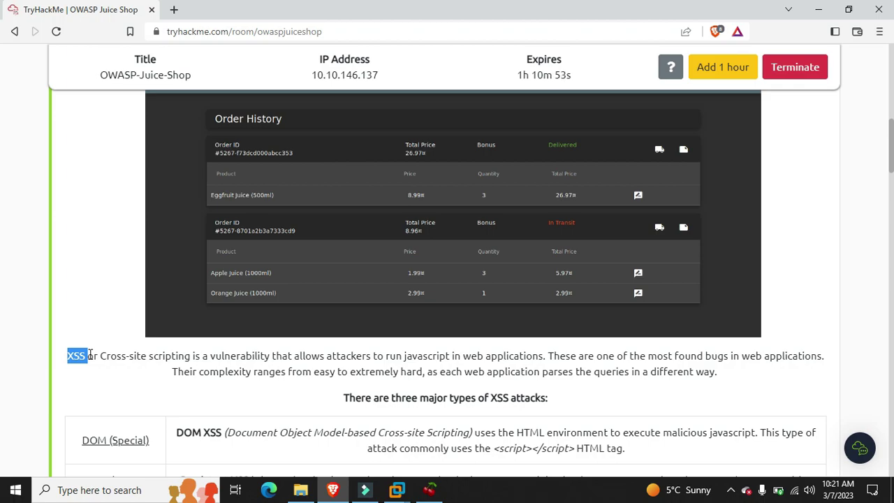
{"action": "left_click", "coordinate": [730, 489]}
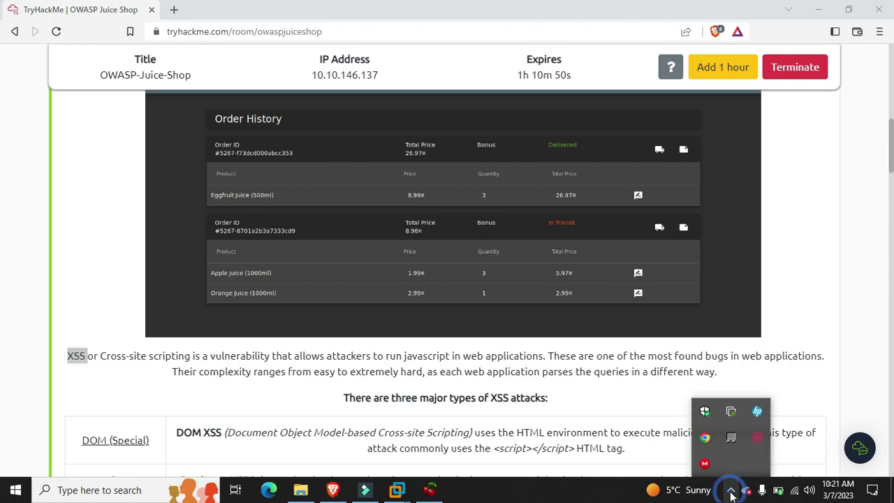
{"action": "left_click", "coordinate": [765, 435]}
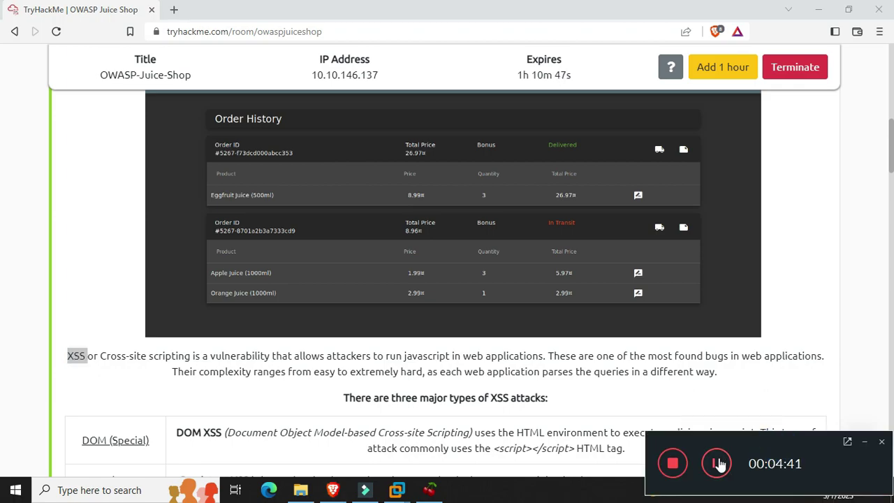
{"action": "left_click", "coordinate": [719, 465]}
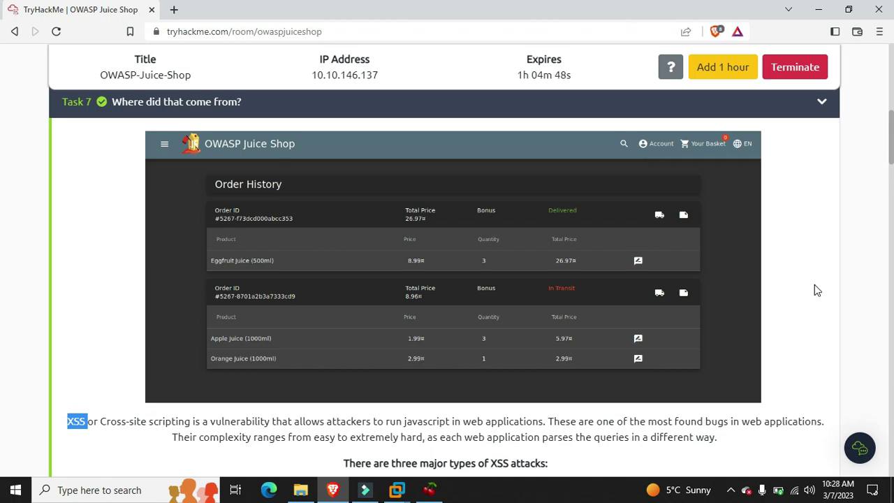
Read Task 7's table of DOM, persistent and reflected XSS attacks, including the <script></script> tag note.
{"action": "scroll", "coordinate": [814, 284], "scroll_direction": "down", "scroll_amount": 2}
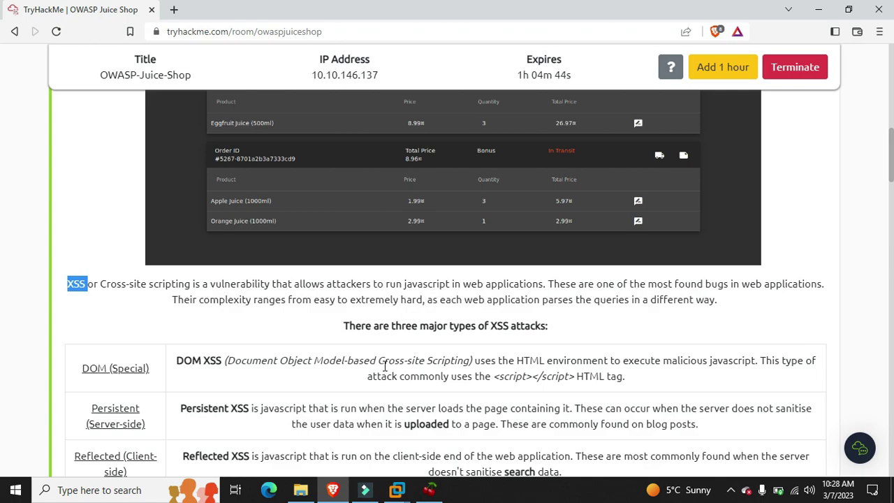
{"action": "scroll", "coordinate": [385, 366], "scroll_direction": "down", "scroll_amount": 1}
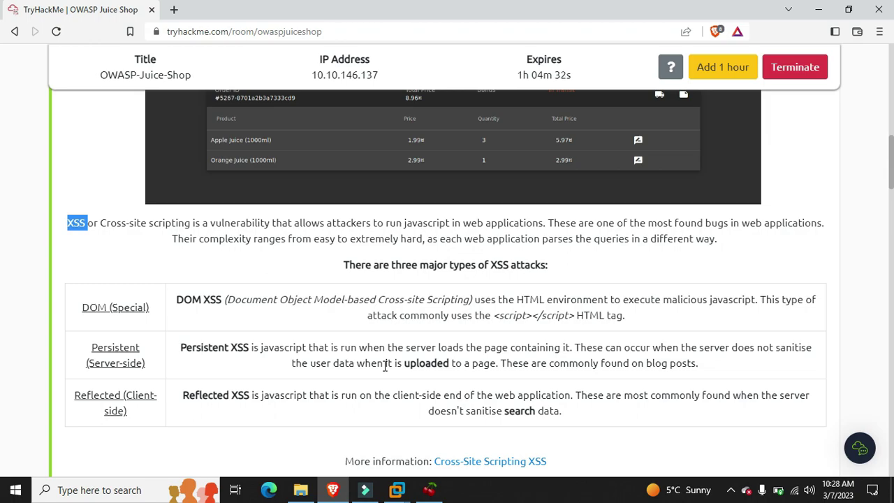
{"action": "scroll", "coordinate": [384, 366], "scroll_direction": "down", "scroll_amount": 1}
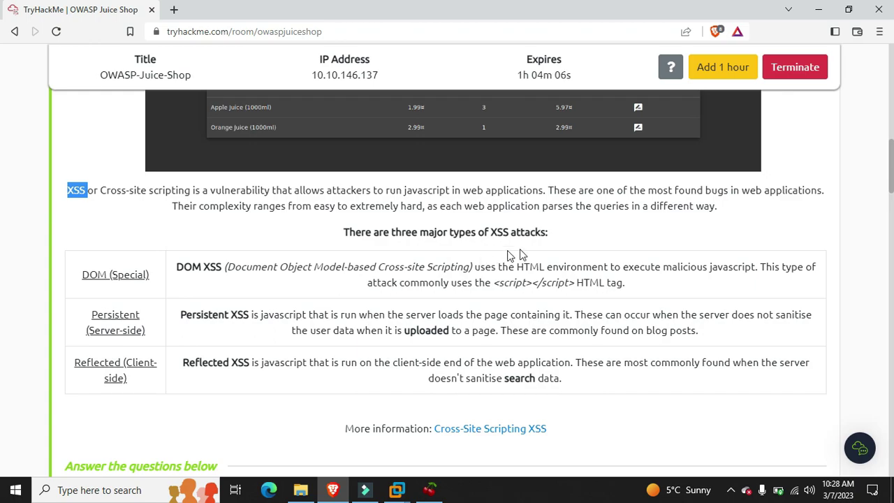
{"action": "left_click_drag", "start_coordinate": [626, 281], "coordinate": [492, 281]}
{"action": "scroll", "coordinate": [493, 281], "scroll_direction": "down", "scroll_amount": 1}
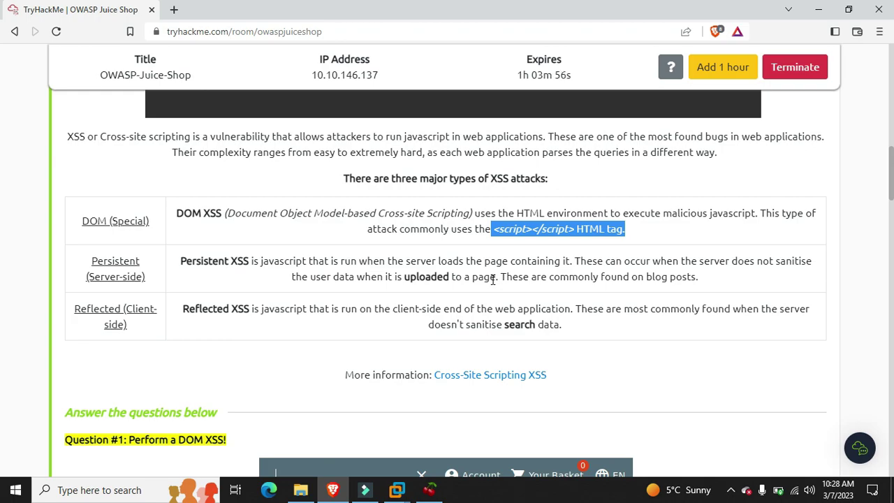
{"action": "scroll", "coordinate": [493, 280], "scroll_direction": "down", "scroll_amount": 1}
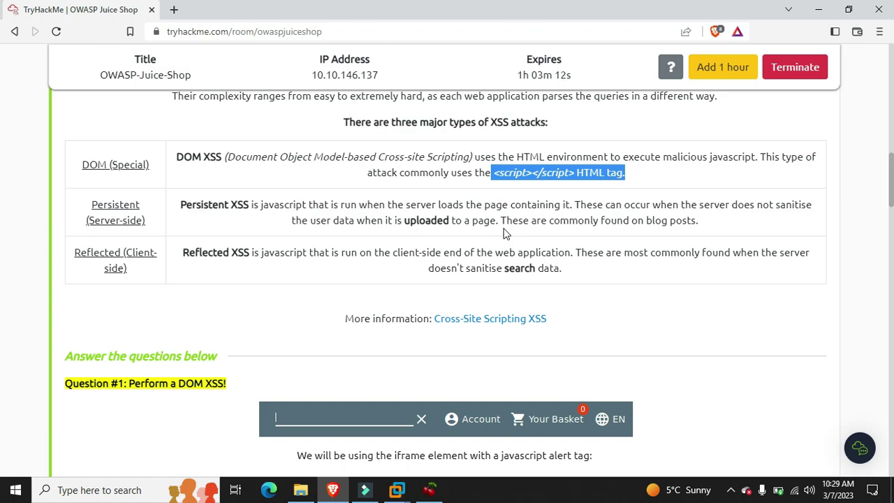
Find Question #1, "Perform a DOM XSS!", and copy its payload <iframe src="javascript:alert(`xss`)">.
{"action": "scroll", "coordinate": [506, 234], "scroll_direction": "down", "scroll_amount": 2}
{"action": "scroll", "coordinate": [505, 234], "scroll_direction": "down", "scroll_amount": 2}
{"action": "scroll", "coordinate": [505, 234], "scroll_direction": "up", "scroll_amount": 1}
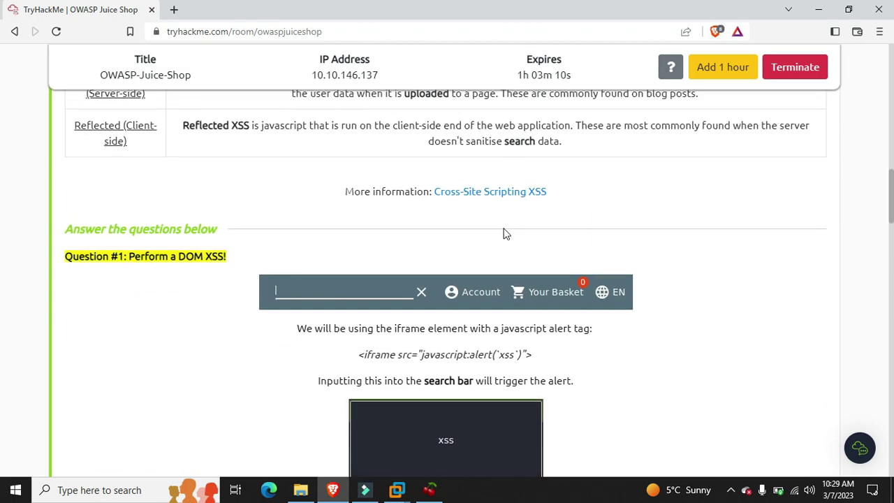
{"action": "scroll", "coordinate": [505, 234], "scroll_direction": "down", "scroll_amount": 4}
{"action": "scroll", "coordinate": [504, 228], "scroll_direction": "down", "scroll_amount": 2}
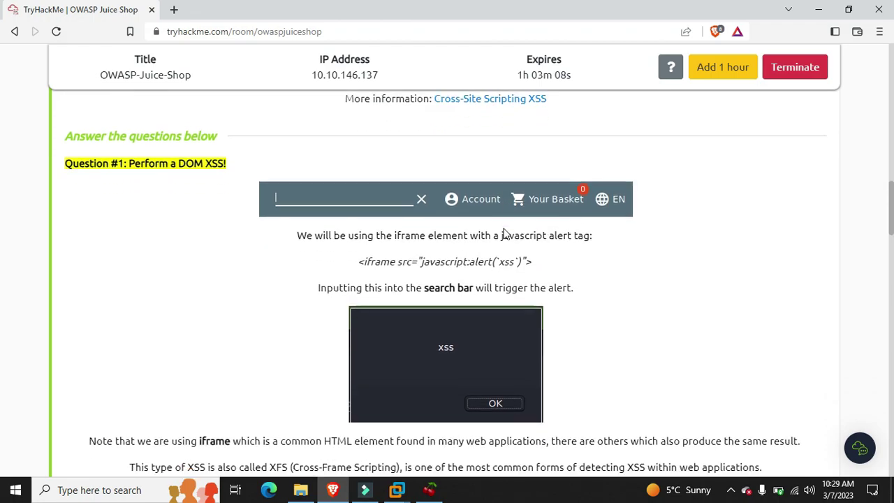
{"action": "scroll", "coordinate": [504, 228], "scroll_direction": "up", "scroll_amount": 1}
{"action": "scroll", "coordinate": [503, 228], "scroll_direction": "down", "scroll_amount": 1}
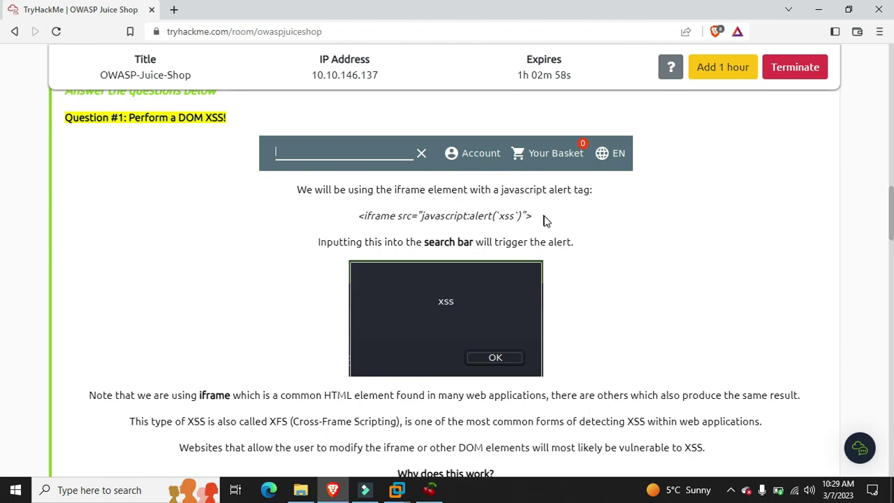
{"action": "left_click_drag", "start_coordinate": [532, 215], "coordinate": [374, 214]}
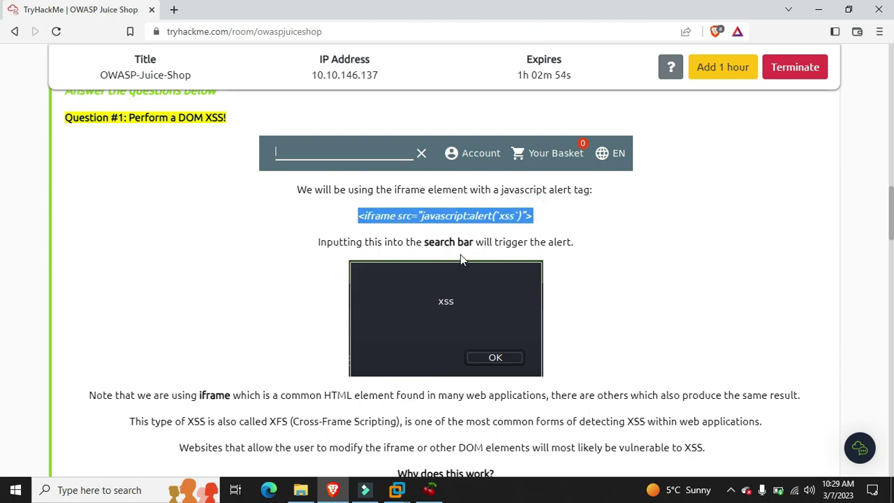
In the virtual machine's Juice Shop, dismiss the Five-Star Feedback banner, search for <iframe src="javascript:alert(`xss`)"> and close the resulting alert.
{"action": "scroll", "coordinate": [460, 254], "scroll_direction": "down", "scroll_amount": 1}
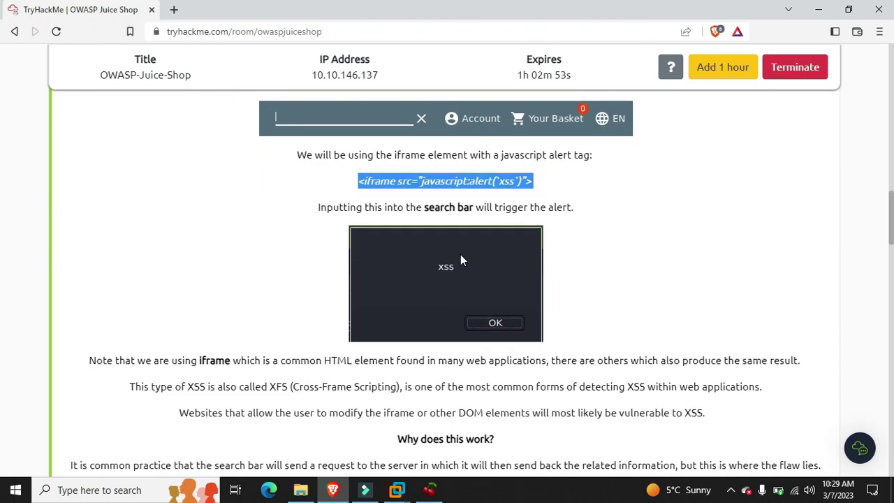
{"action": "mouse_move", "coordinate": [393, 493]}
{"action": "left_click", "coordinate": [464, 411]}
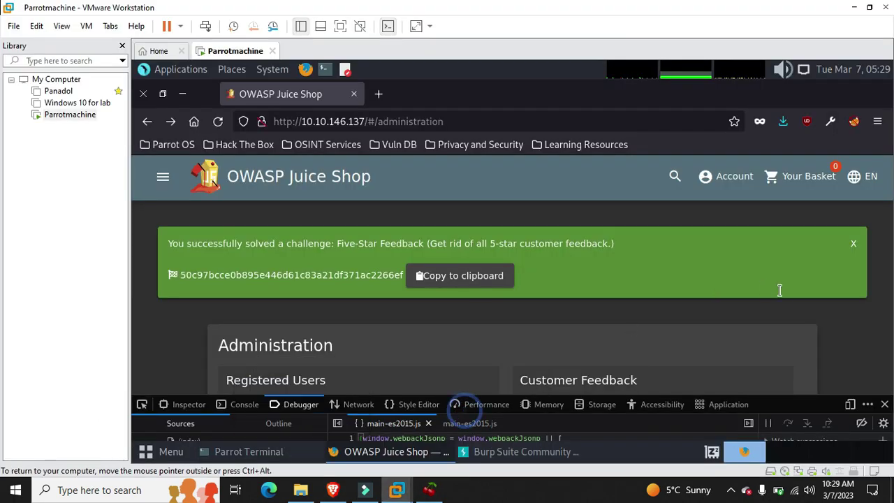
{"action": "left_click", "coordinate": [854, 246]}
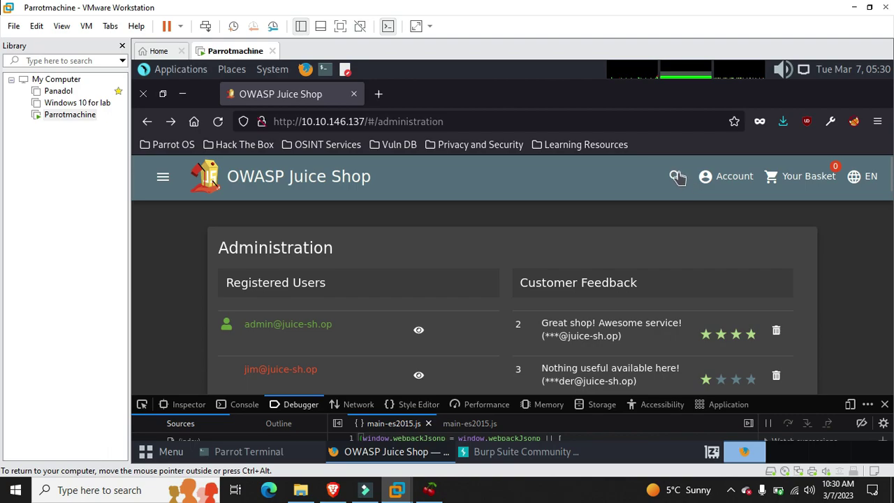
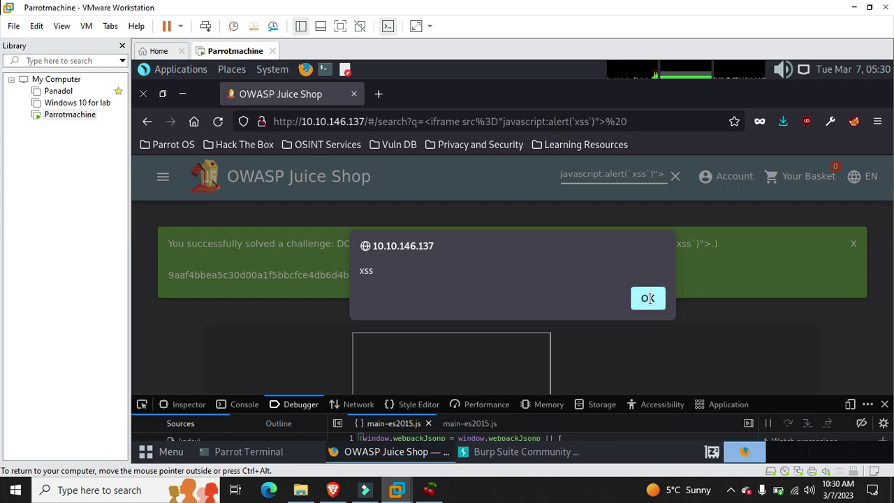
{"action": "left_click", "coordinate": [647, 298]}
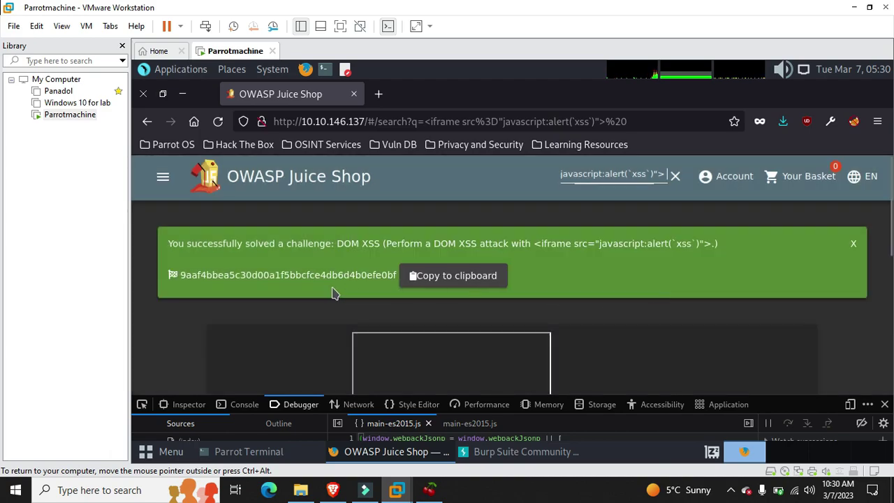
Switch back to the TryHackMe room in Brave and read Question #1's notes on the iframe element and XFS (Cross-Frame Scripting).
{"action": "left_click", "coordinate": [333, 490]}
{"action": "scroll", "coordinate": [460, 249], "scroll_direction": "down", "scroll_amount": 2}
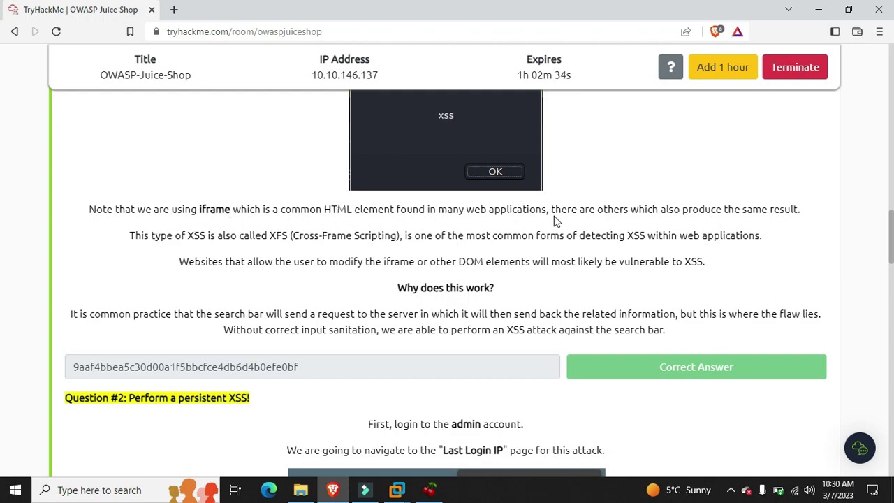
{"action": "left_click_drag", "start_coordinate": [549, 210], "coordinate": [137, 208]}
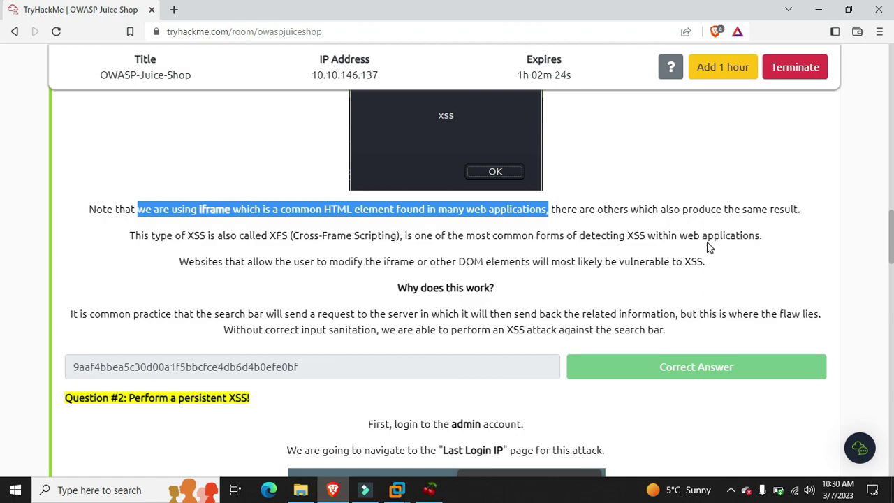
{"action": "scroll", "coordinate": [707, 241], "scroll_direction": "down", "scroll_amount": 1}
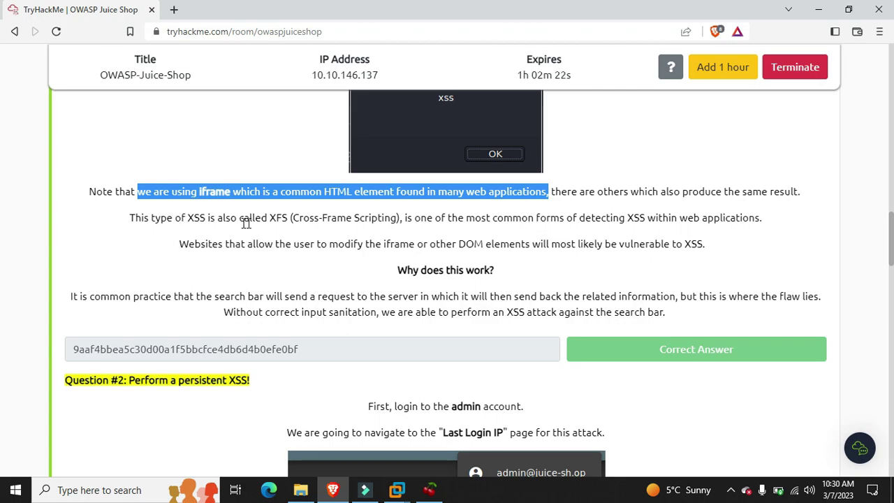
{"action": "double_click", "coordinate": [275, 218]}
{"action": "left_click_drag", "start_coordinate": [331, 232], "coordinate": [396, 217]}
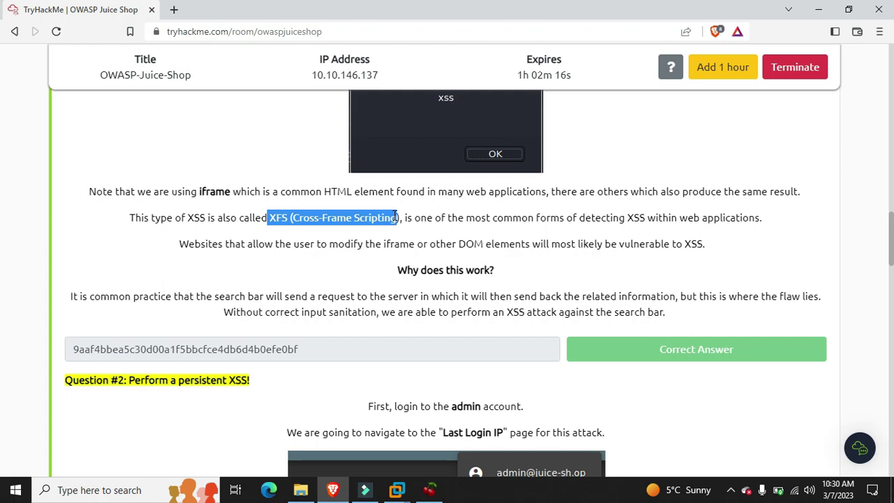
{"action": "left_click", "coordinate": [775, 226]}
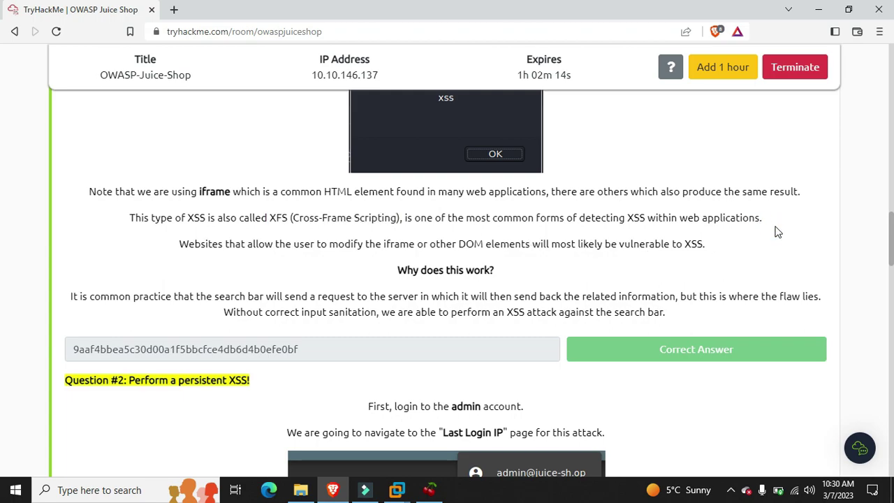
Read Question #1's explanation of why the search bar XSS works and check its submitted answer.
{"action": "scroll", "coordinate": [777, 232], "scroll_direction": "down", "scroll_amount": 1}
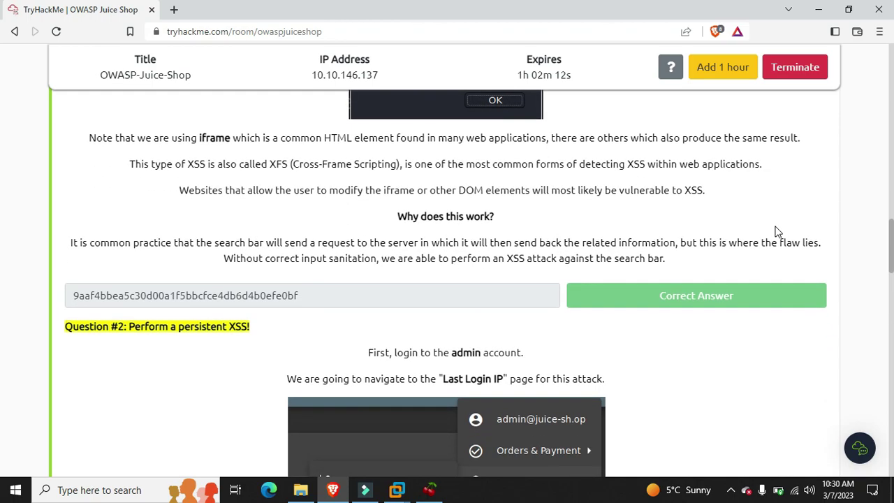
{"action": "scroll", "coordinate": [777, 232], "scroll_direction": "down", "scroll_amount": 1}
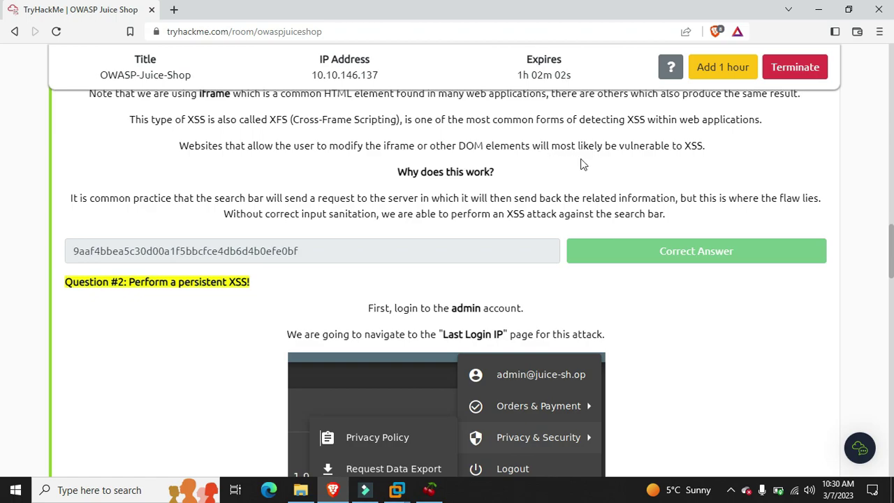
{"action": "left_click_drag", "start_coordinate": [705, 146], "coordinate": [617, 148]}
{"action": "scroll", "coordinate": [617, 148], "scroll_direction": "down", "scroll_amount": 1}
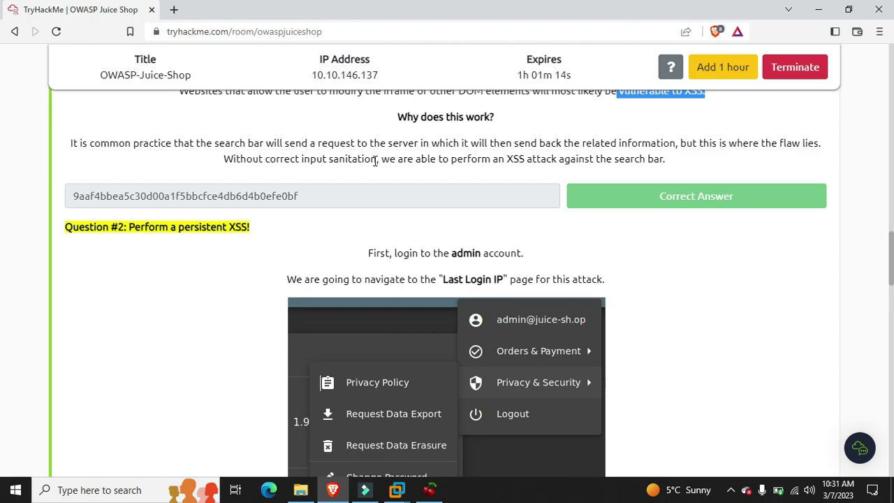
{"action": "scroll", "coordinate": [375, 162], "scroll_direction": "up", "scroll_amount": 2}
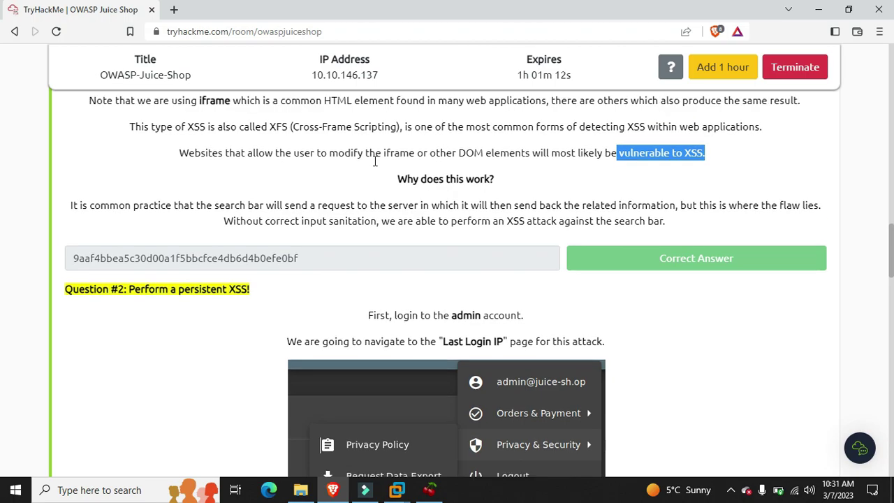
{"action": "scroll", "coordinate": [374, 166], "scroll_direction": "up", "scroll_amount": 2}
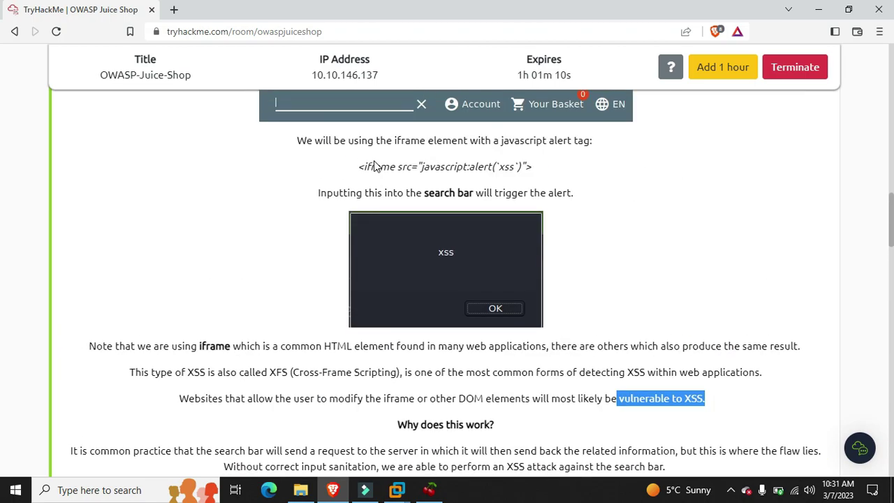
{"action": "scroll", "coordinate": [372, 166], "scroll_direction": "down", "scroll_amount": 6}
{"action": "scroll", "coordinate": [248, 145], "scroll_direction": "up", "scroll_amount": 1}
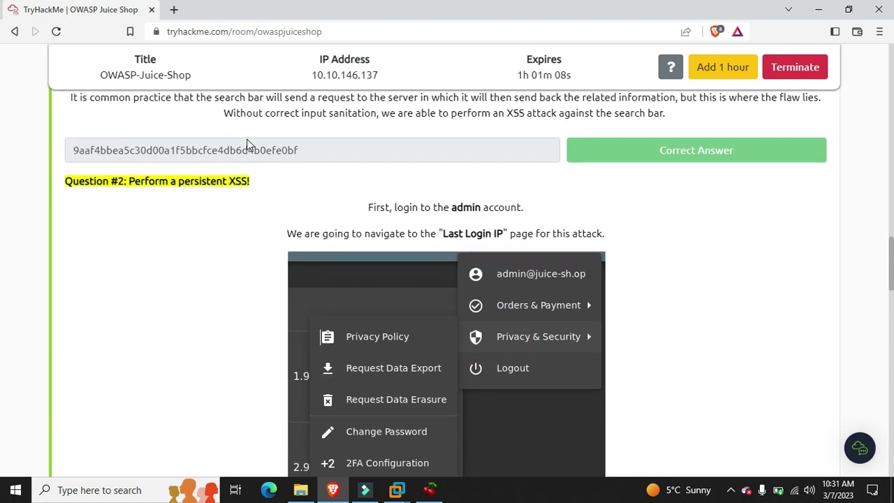
{"action": "left_click_drag", "start_coordinate": [300, 146], "coordinate": [55, 160]}
Read Question #2's persistent XSS instructions on logging in as admin and navigating to the Last Login IP page.
{"action": "scroll", "coordinate": [179, 186], "scroll_direction": "down", "scroll_amount": 1}
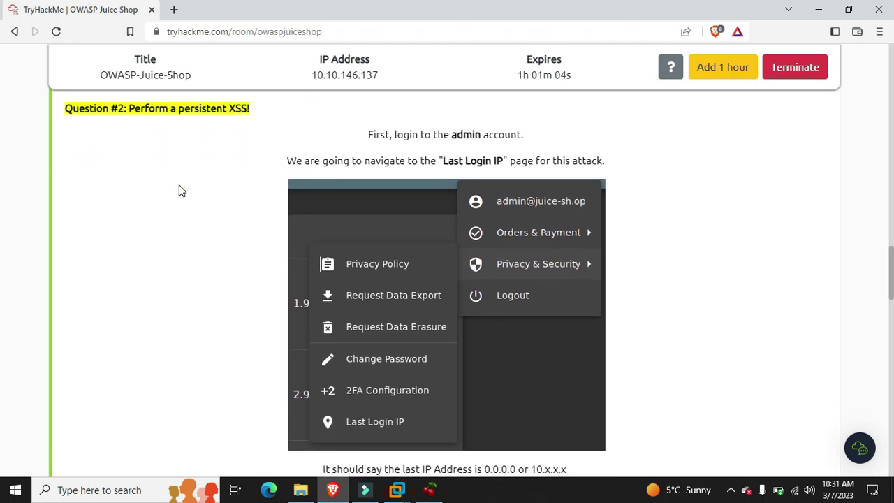
{"action": "scroll", "coordinate": [235, 146], "scroll_direction": "down", "scroll_amount": 1}
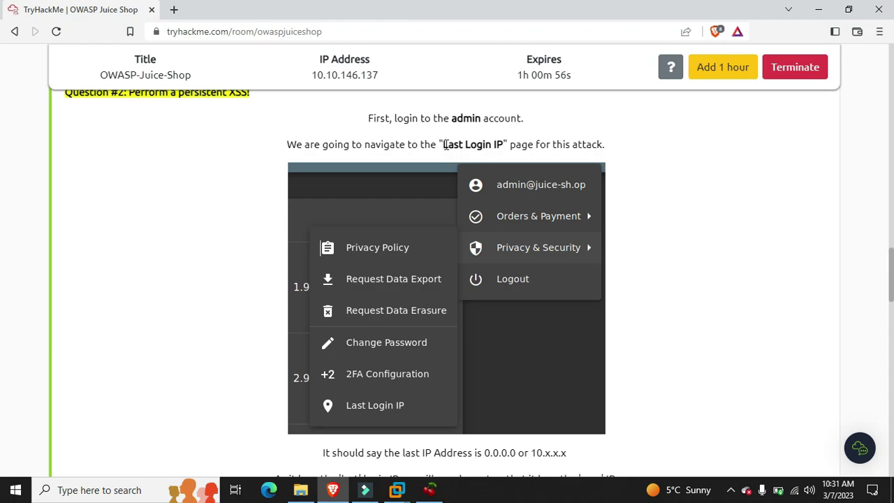
{"action": "left_click_drag", "start_coordinate": [444, 144], "coordinate": [500, 145]}
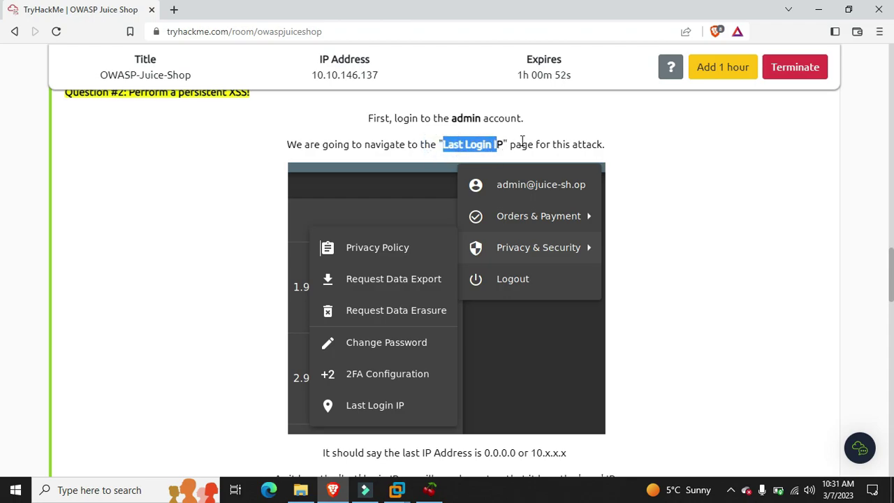
{"action": "left_click_drag", "start_coordinate": [609, 145], "coordinate": [511, 142]}
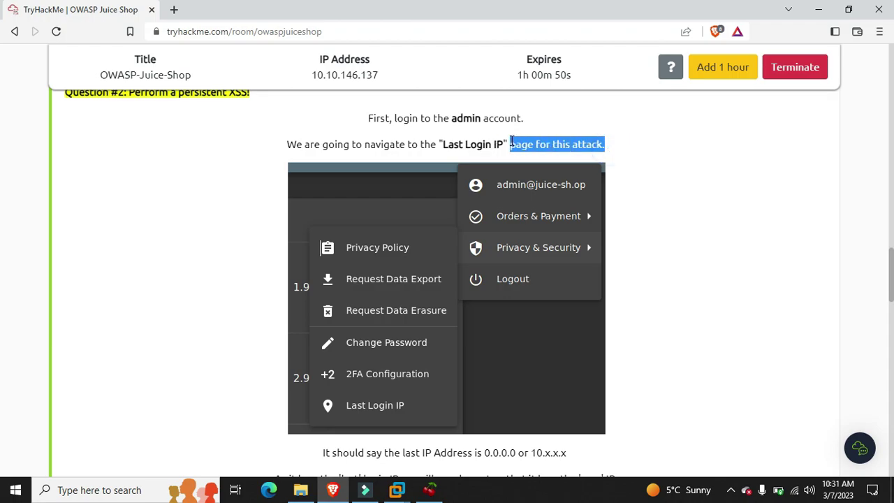
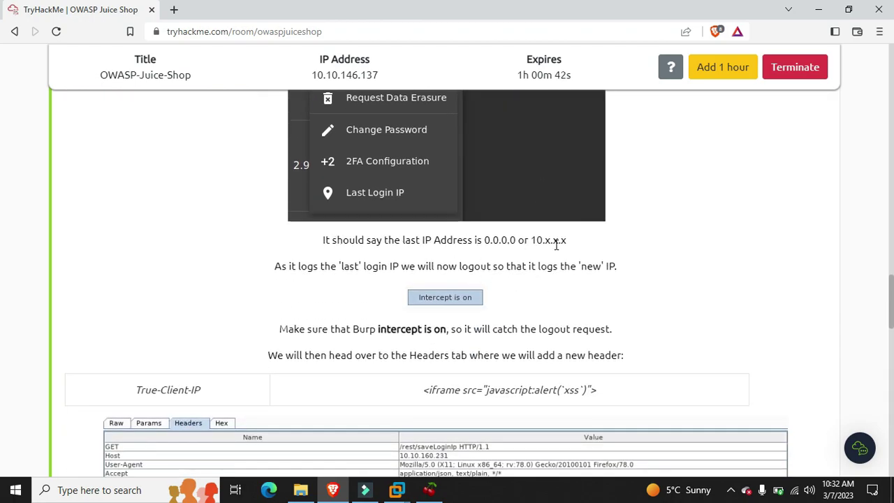
Read Question #2's instructions on logging out with Burp intercept on and adding the True-Client-IP header.
{"action": "scroll", "coordinate": [555, 249], "scroll_direction": "up", "scroll_amount": 2}
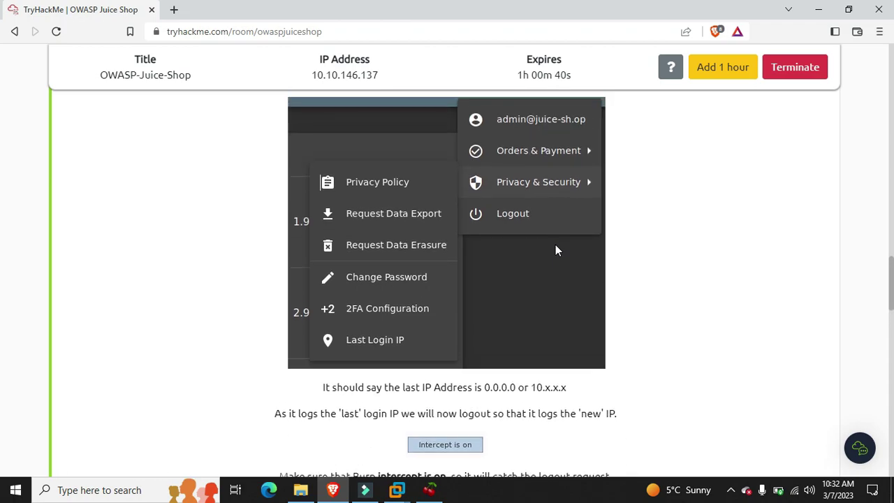
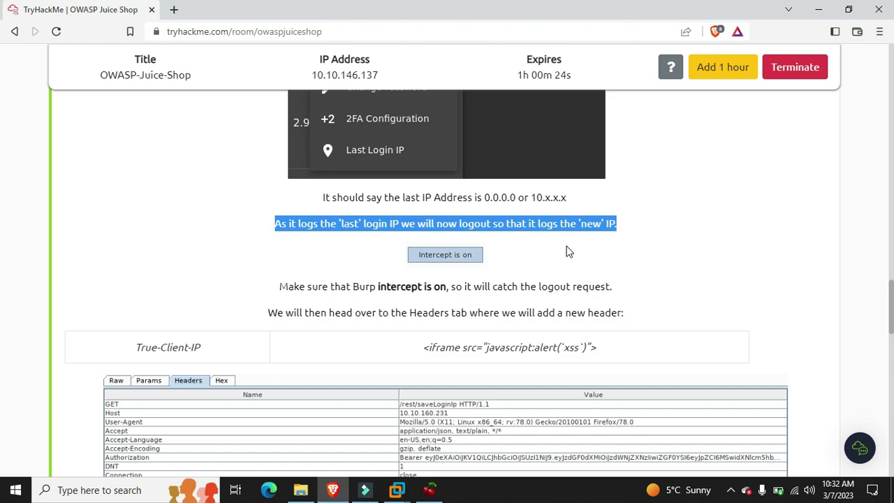
{"action": "scroll", "coordinate": [566, 251], "scroll_direction": "down", "scroll_amount": 2}
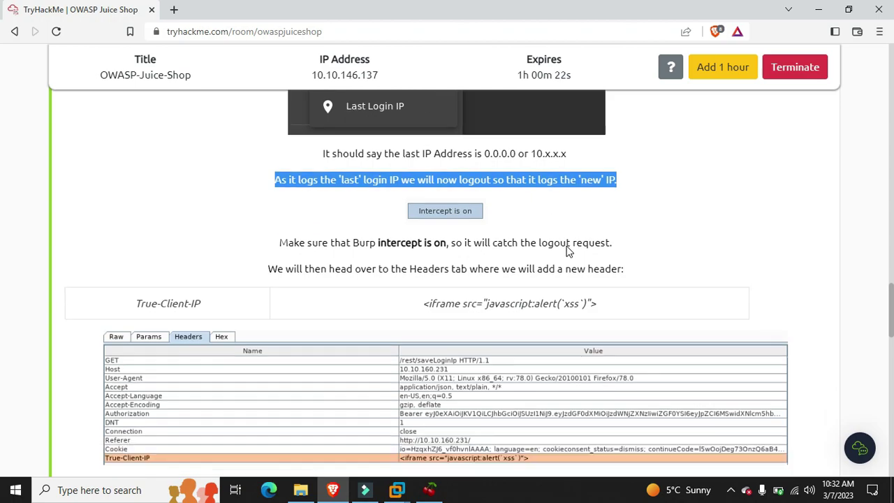
{"action": "scroll", "coordinate": [566, 251], "scroll_direction": "up", "scroll_amount": 2}
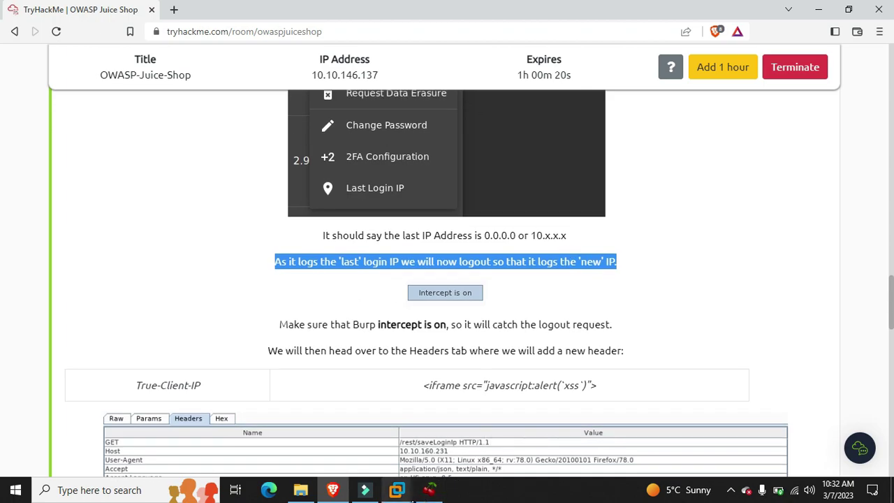
Switch to Juice Shop in the Parrot virtual machine, dismiss the DOM XSS banner and check the address on the Last Login IP page.
{"action": "mouse_move", "coordinate": [396, 489]}
{"action": "mouse_move", "coordinate": [475, 411]}
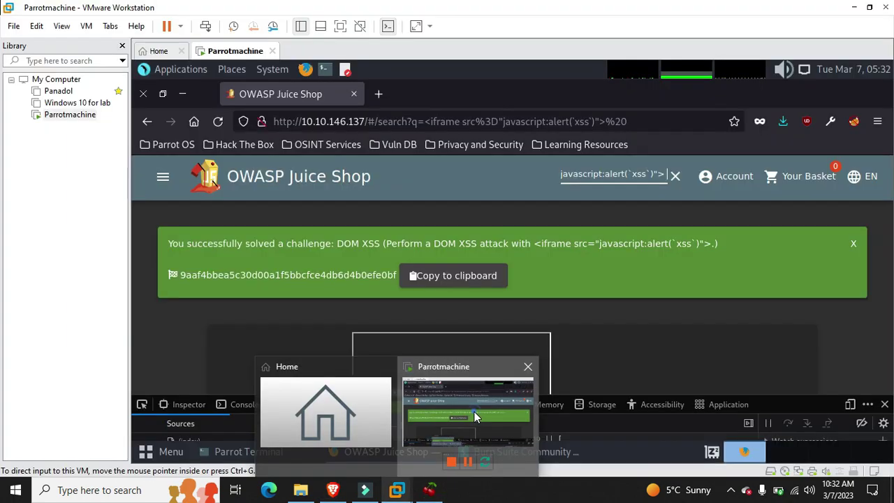
{"action": "left_click", "coordinate": [853, 243]}
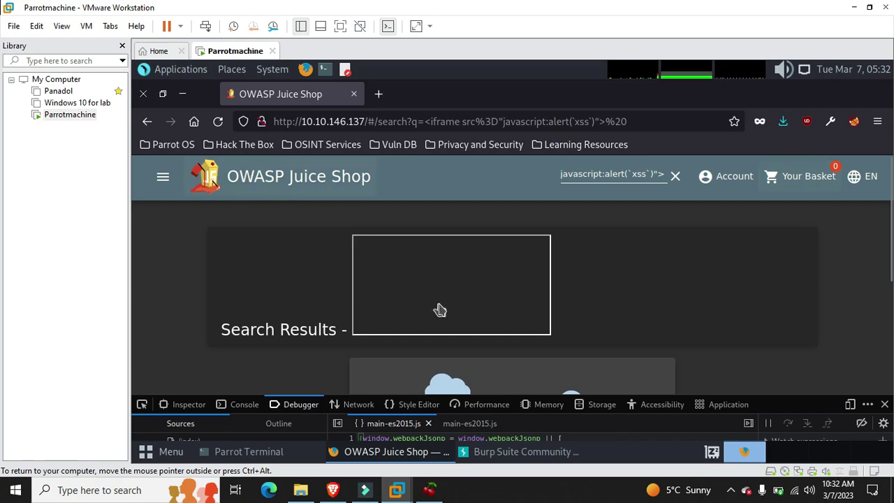
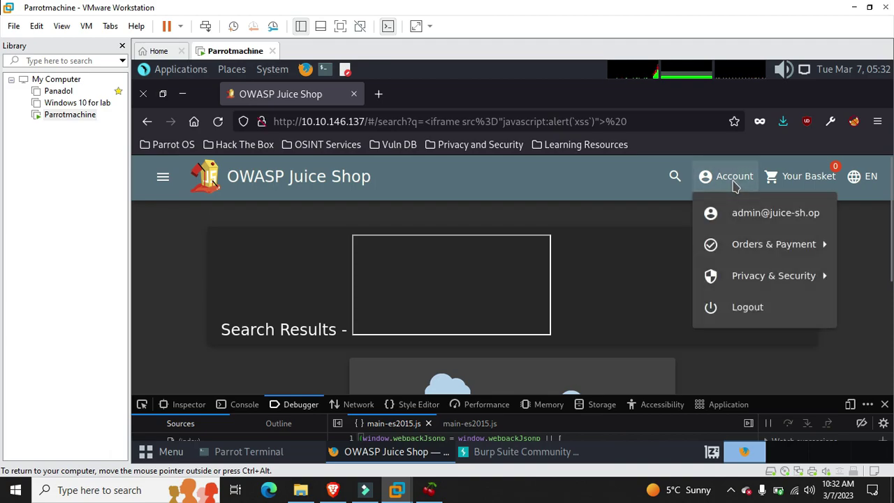
{"action": "mouse_move", "coordinate": [772, 274]}
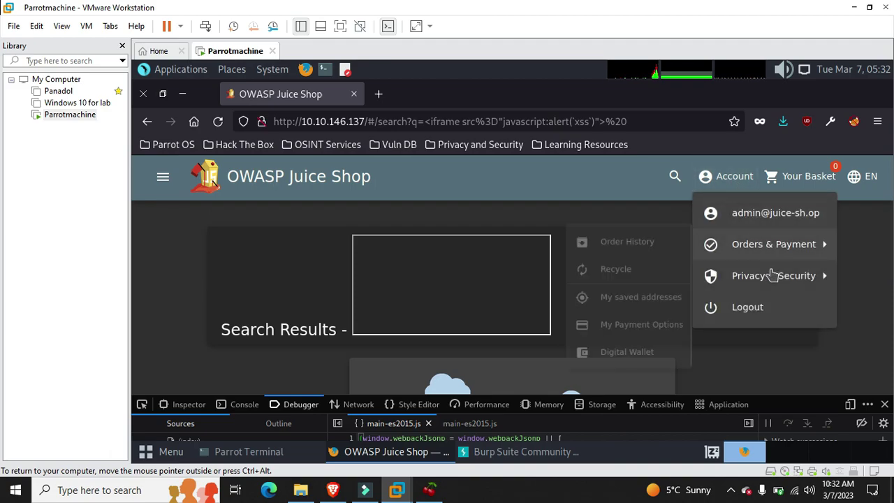
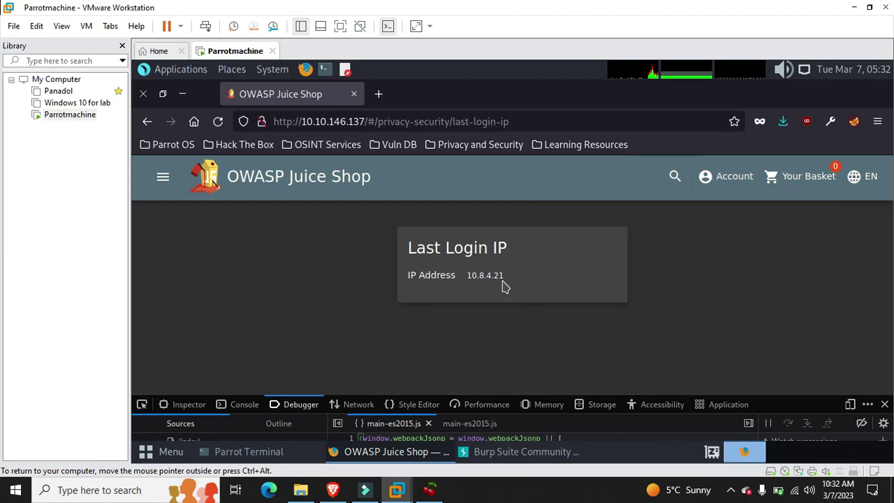
{"action": "left_click_drag", "start_coordinate": [510, 281], "coordinate": [468, 278]}
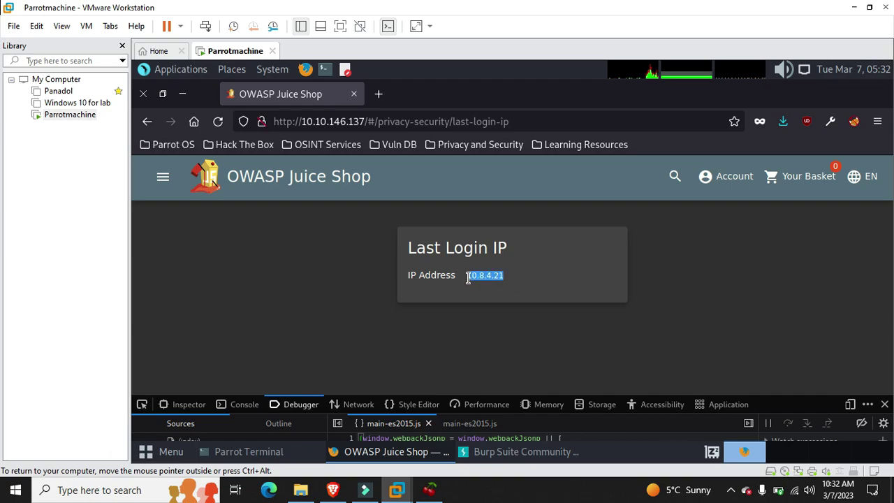
Log out of the Juice Shop admin account and close the browser's developer tools.
{"action": "left_click", "coordinate": [726, 178]}
{"action": "left_click", "coordinate": [738, 315]}
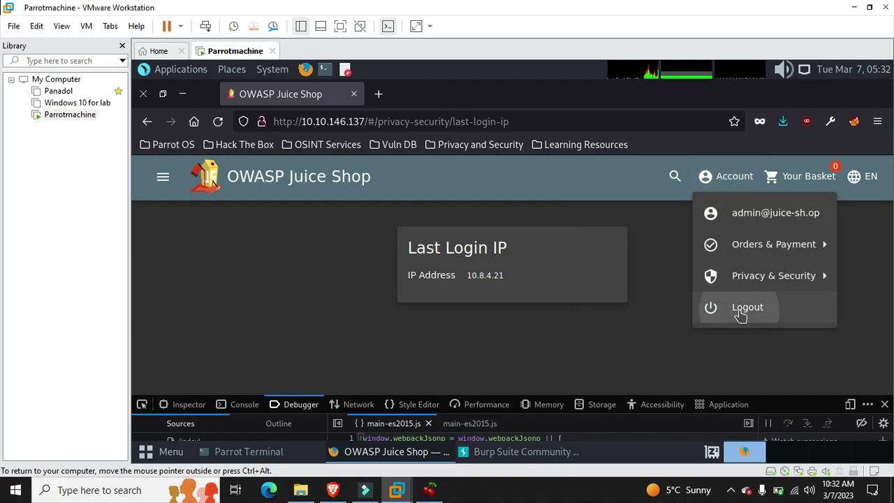
{"action": "left_click", "coordinate": [885, 405]}
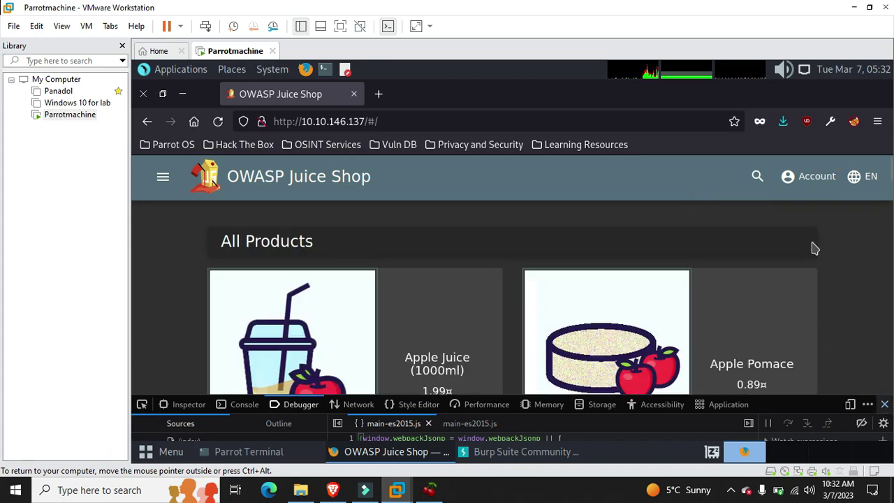
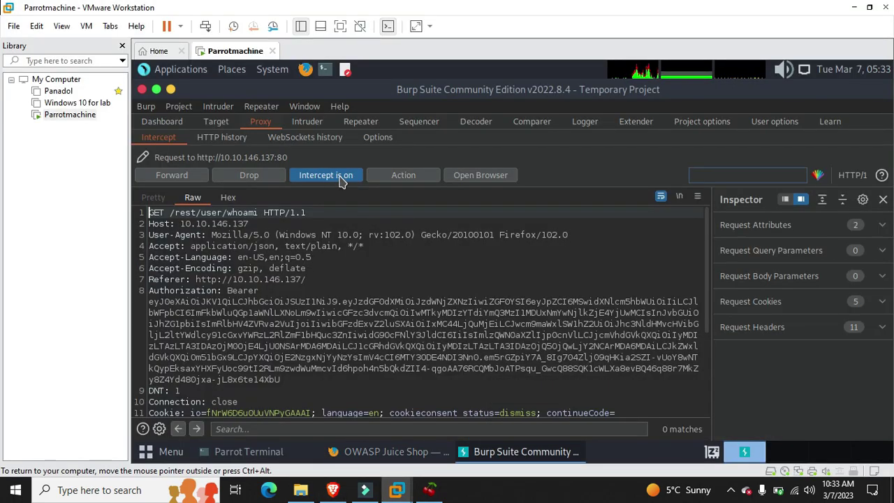
Turn off request interception in Burp Suite's proxy and return to Juice Shop in Firefox.
{"action": "left_click", "coordinate": [341, 176]}
{"action": "left_click", "coordinate": [341, 178]}
{"action": "left_click", "coordinate": [341, 177]}
{"action": "left_click", "coordinate": [386, 452]}
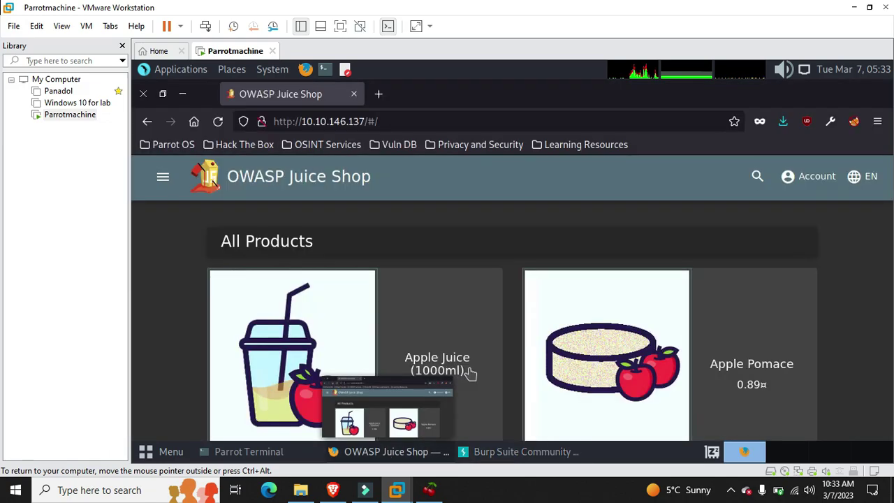
Log back in to Juice Shop as admin and open the Last Login IP page under Privacy & Security.
{"action": "left_click", "coordinate": [807, 183]}
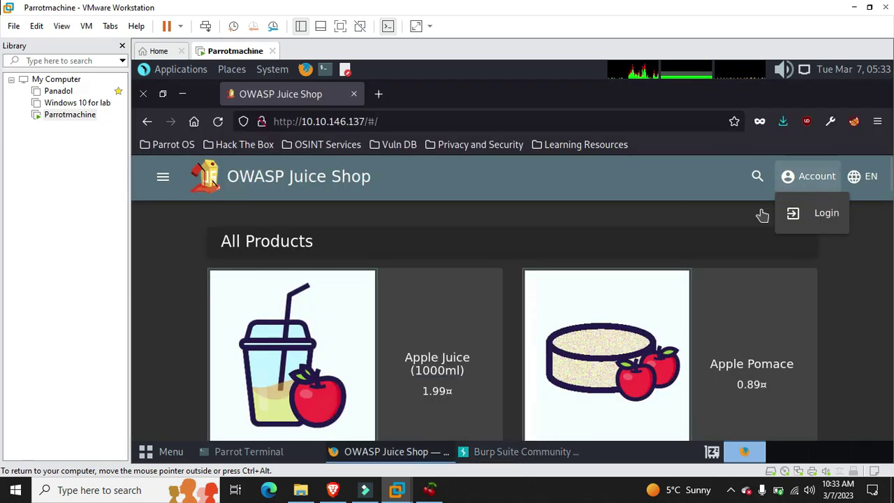
{"action": "left_click", "coordinate": [814, 216]}
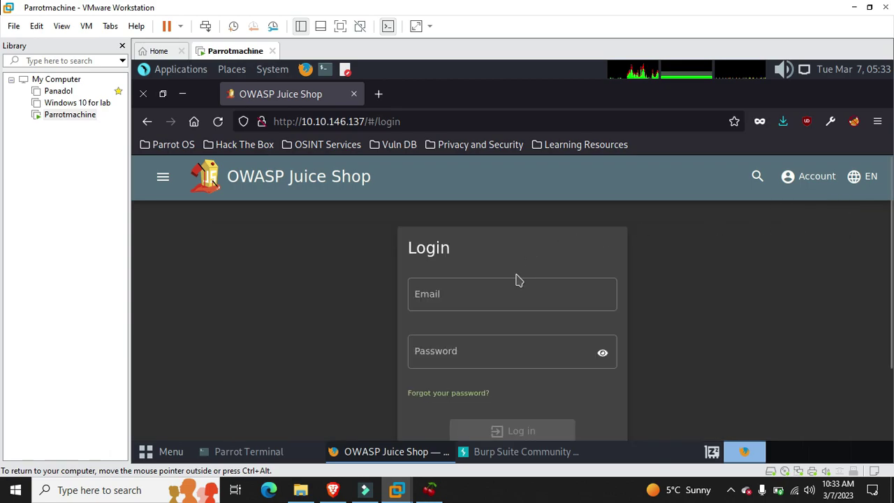
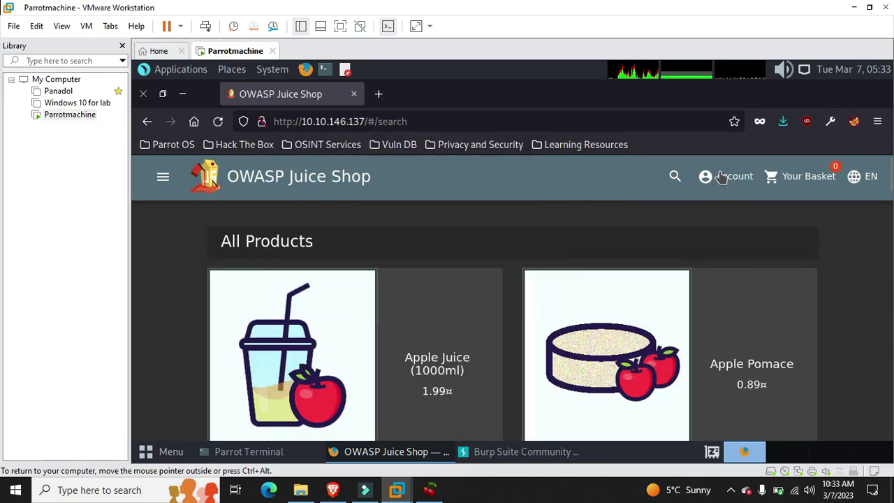
{"action": "left_click", "coordinate": [723, 176]}
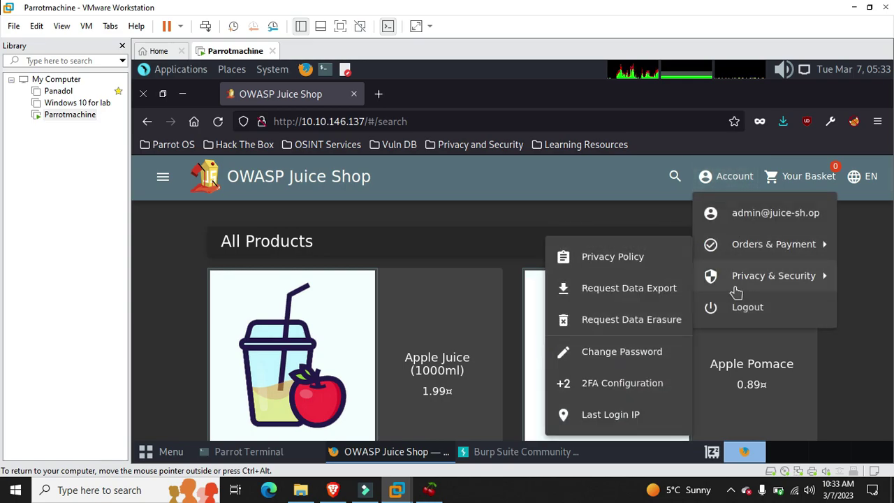
{"action": "mouse_move", "coordinate": [723, 280]}
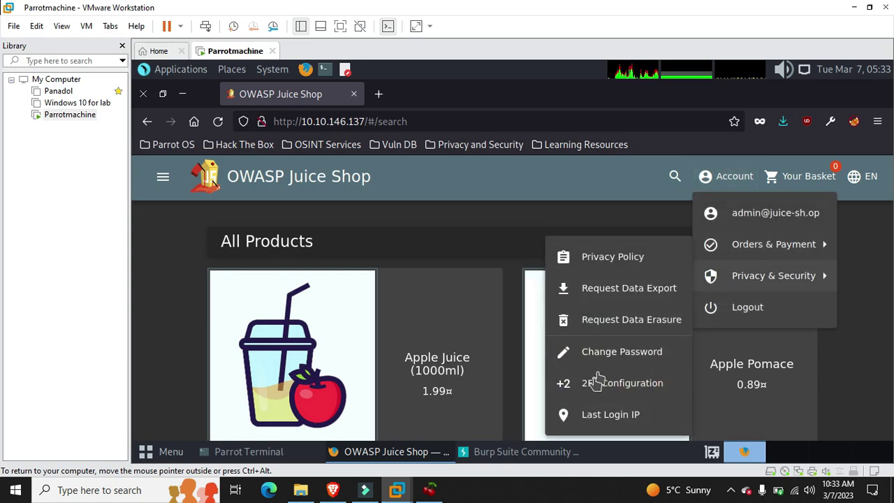
{"action": "left_click", "coordinate": [592, 419]}
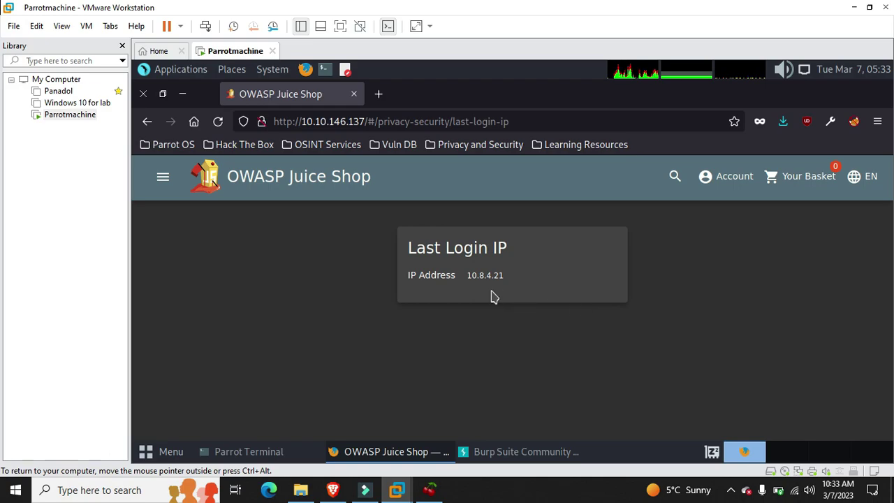
Route Firefox through the burp proxy in FoxyProxy and turn on interception in Burp Suite.
{"action": "left_click", "coordinate": [853, 122]}
{"action": "left_click", "coordinate": [664, 219]}
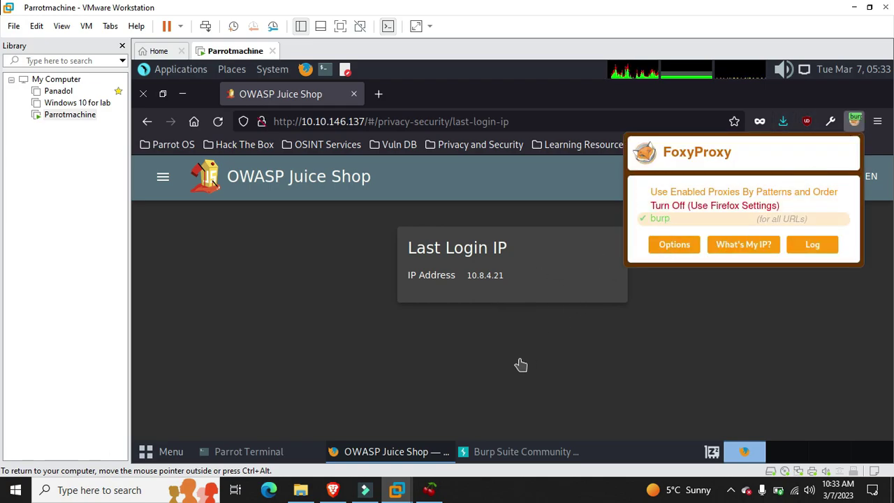
{"action": "mouse_move", "coordinate": [497, 452]}
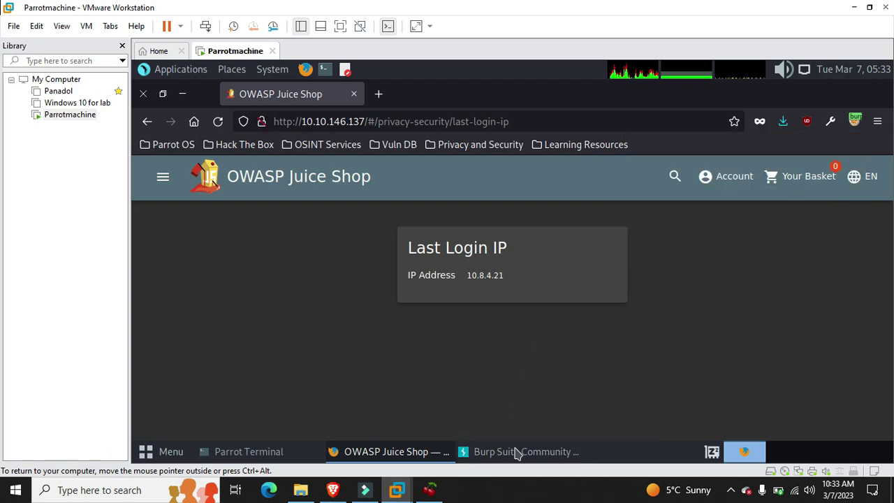
{"action": "left_click", "coordinate": [509, 452]}
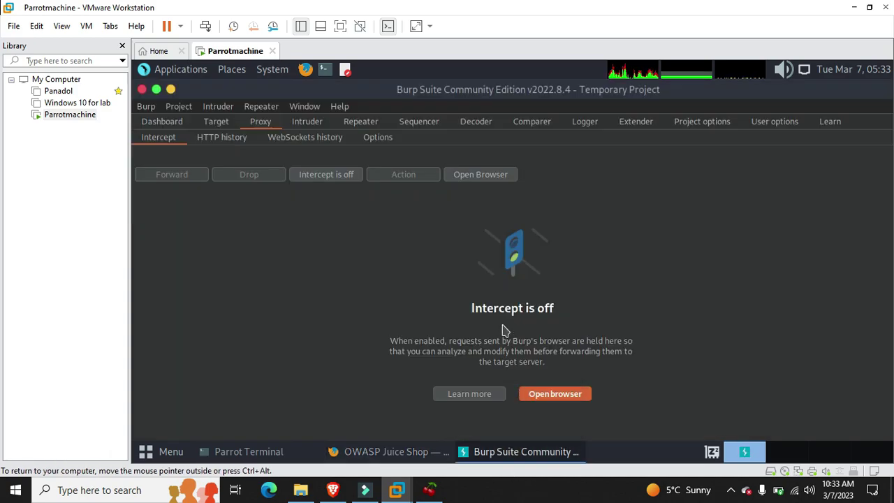
{"action": "left_click", "coordinate": [313, 175]}
Return to Juice Shop in Firefox and log out of the admin account with interception active.
{"action": "left_click", "coordinate": [377, 453]}
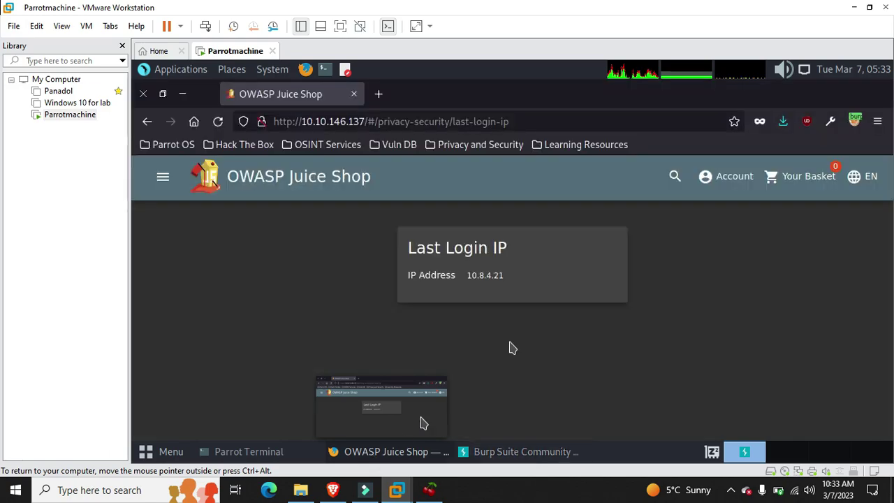
{"action": "left_click", "coordinate": [706, 189]}
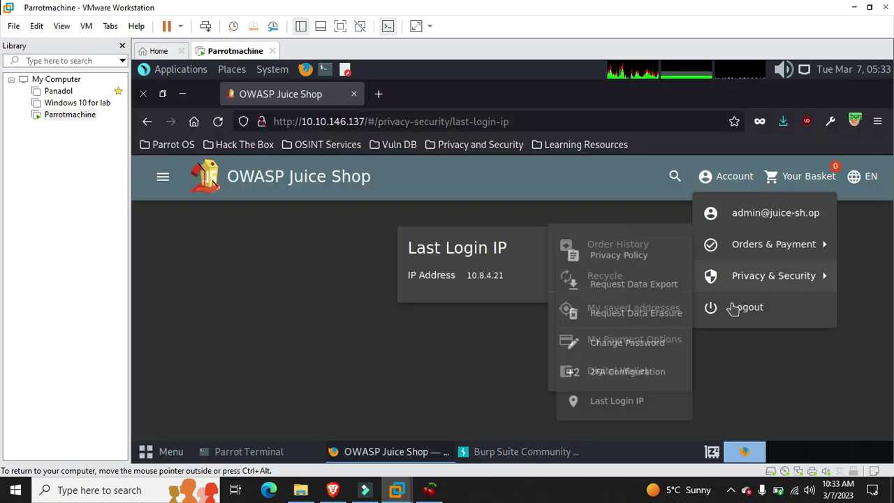